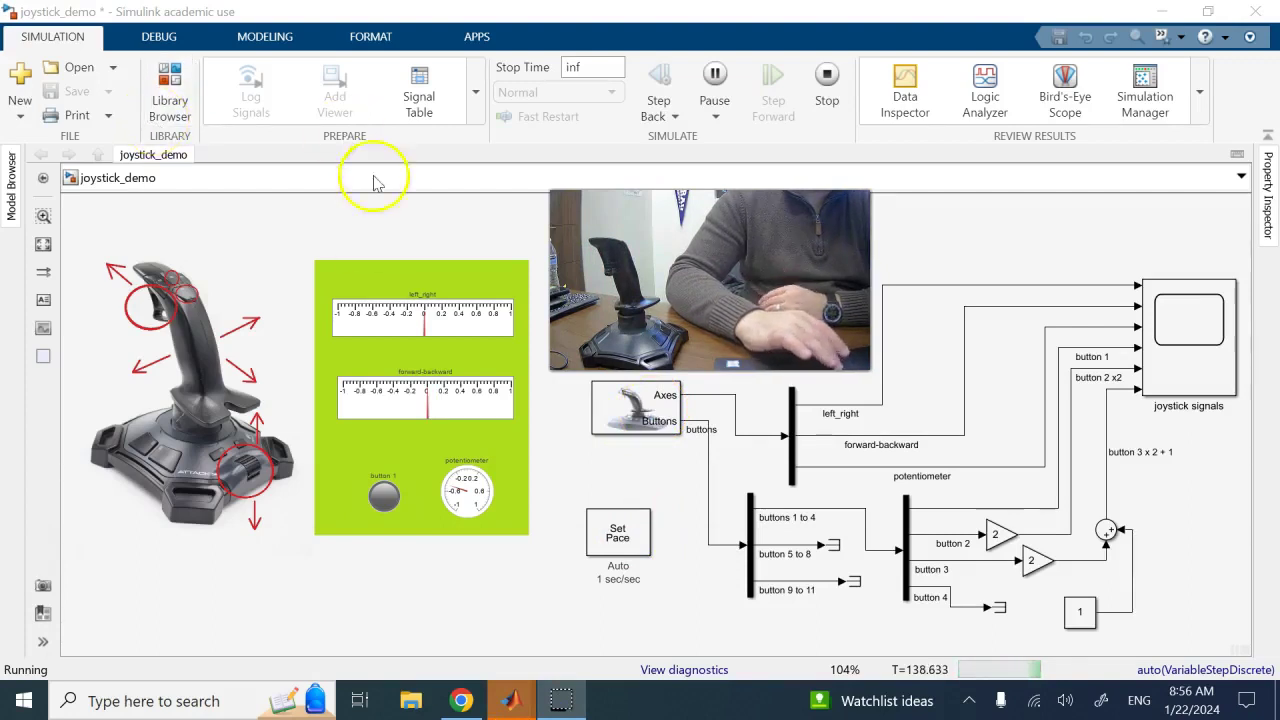
# Step: Review the Joystick Input block's parameters, including its Joystick ID and port options, and close them without changes
pyautogui.click(625, 425)
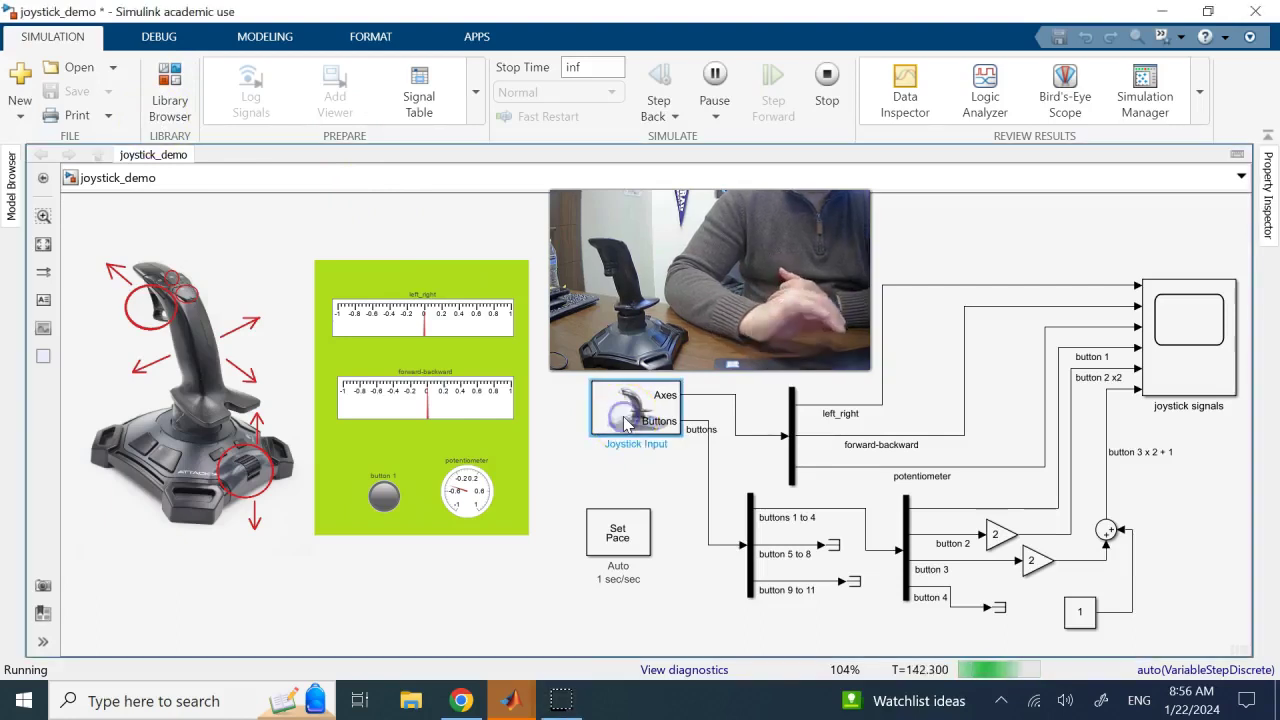
pyautogui.doubleClick(625, 425)
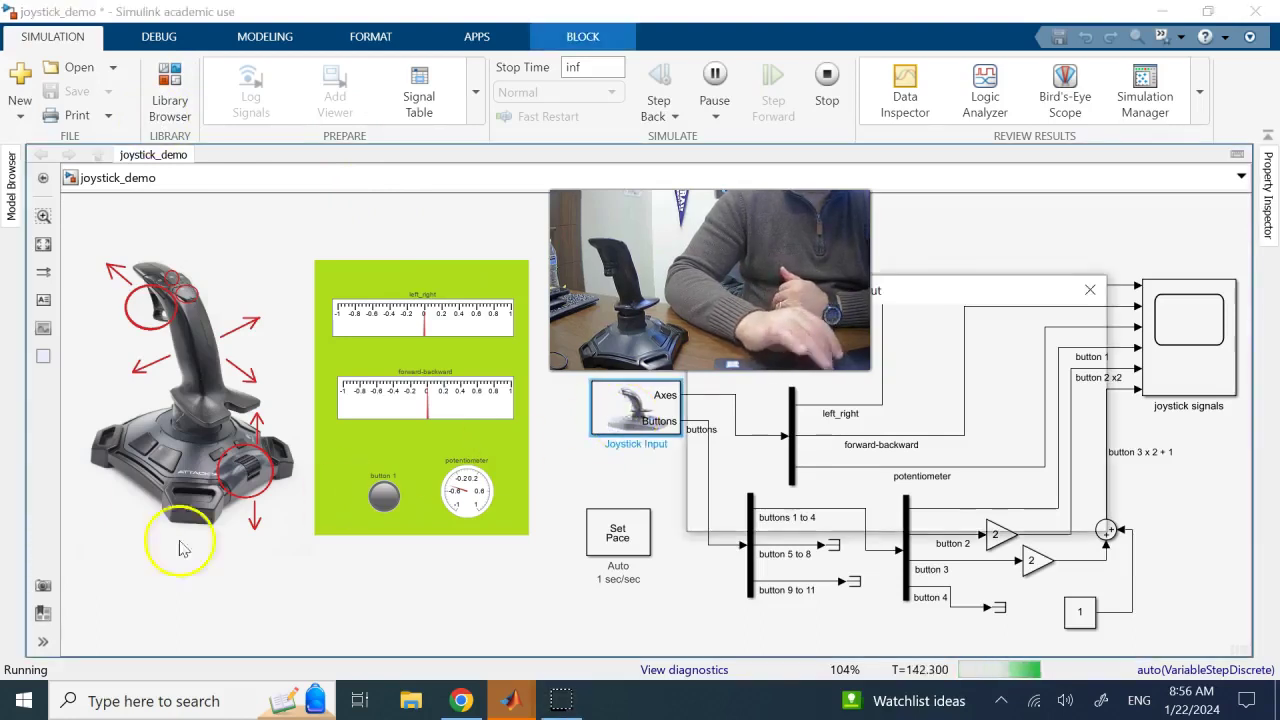
pyautogui.moveTo(925, 290); pyautogui.dragTo(880, 390)
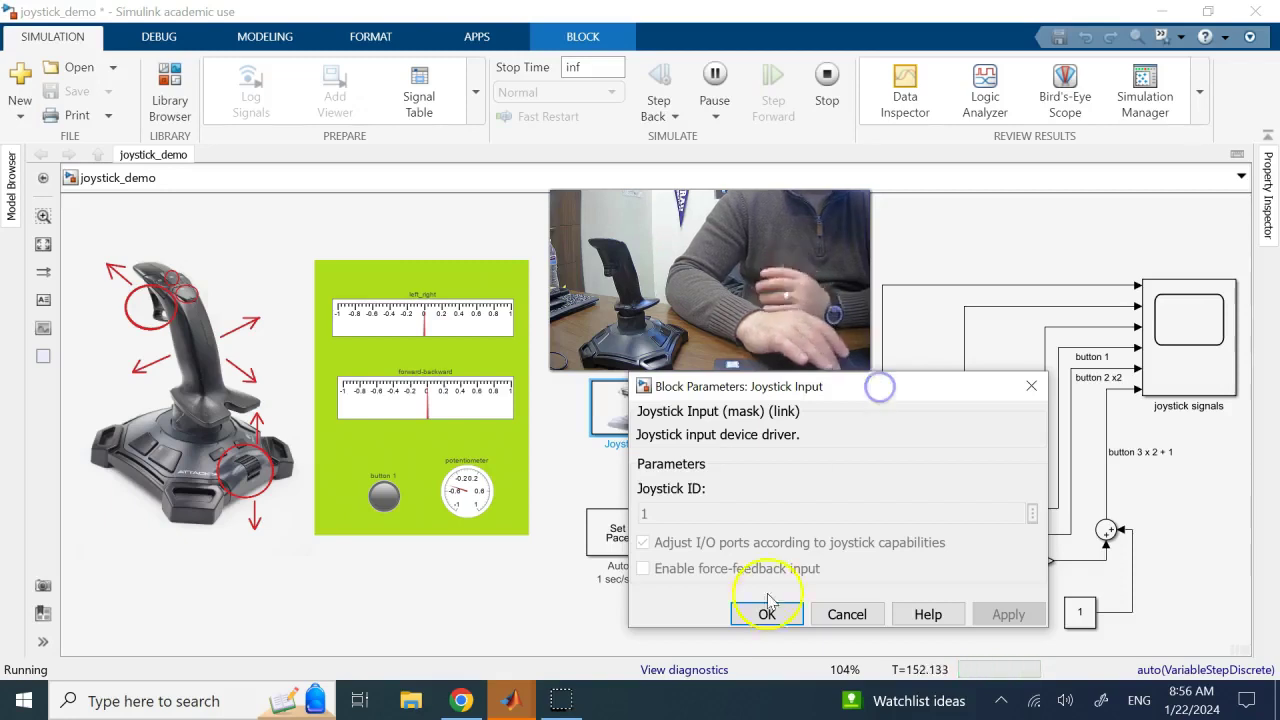
pyautogui.click(838, 606)
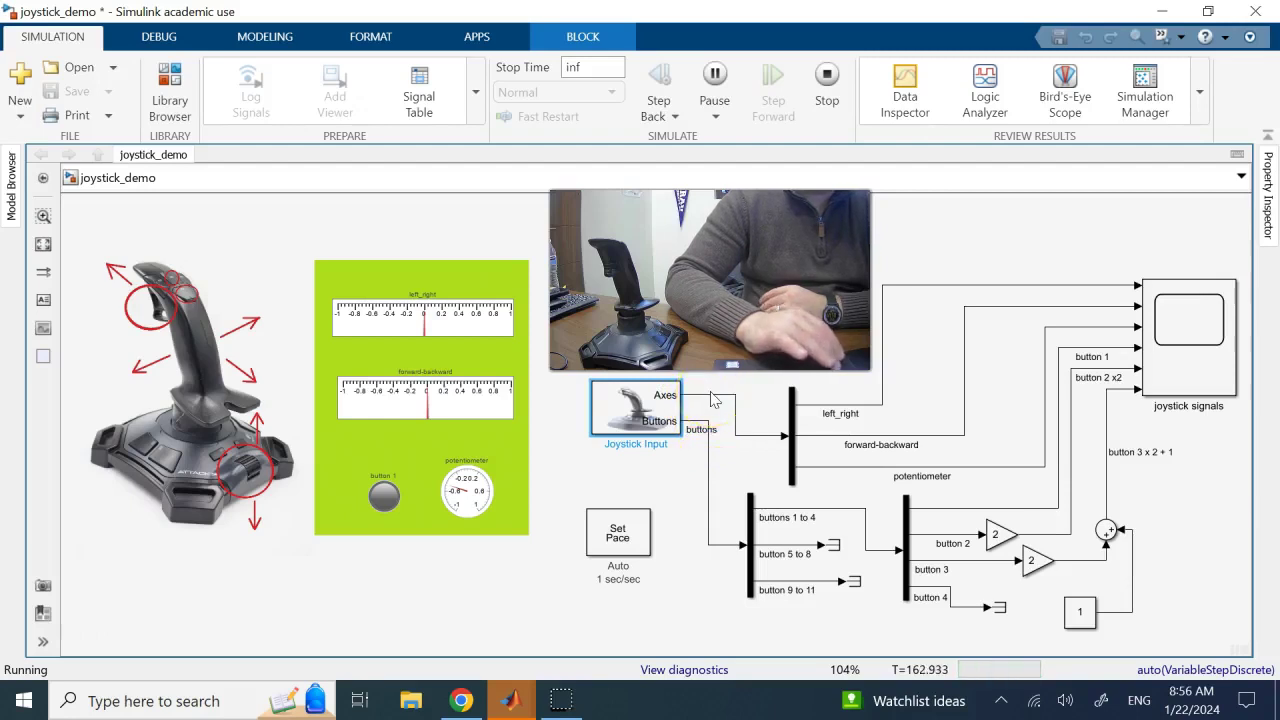
# Step: Show the live signal values on the Joystick Input's Axes output and on the Demux's left_right and potentiometer outputs
pyautogui.click(730, 398)
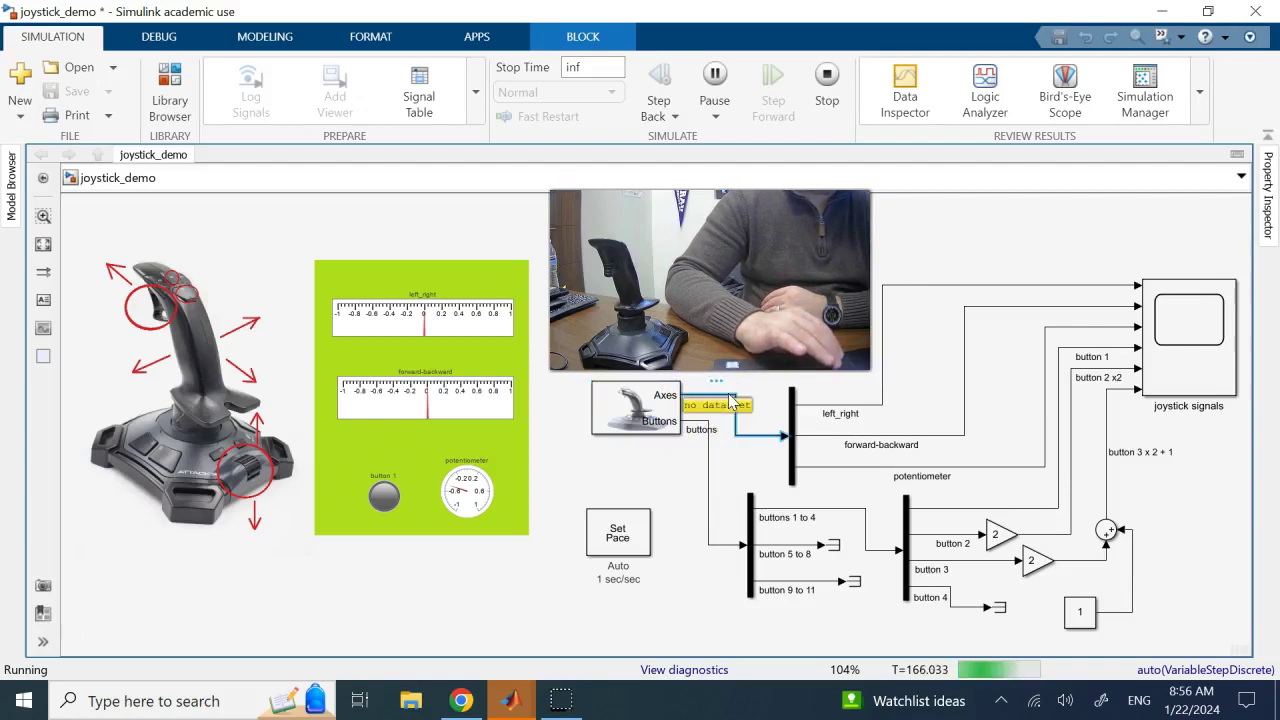
pyautogui.click(792, 416)
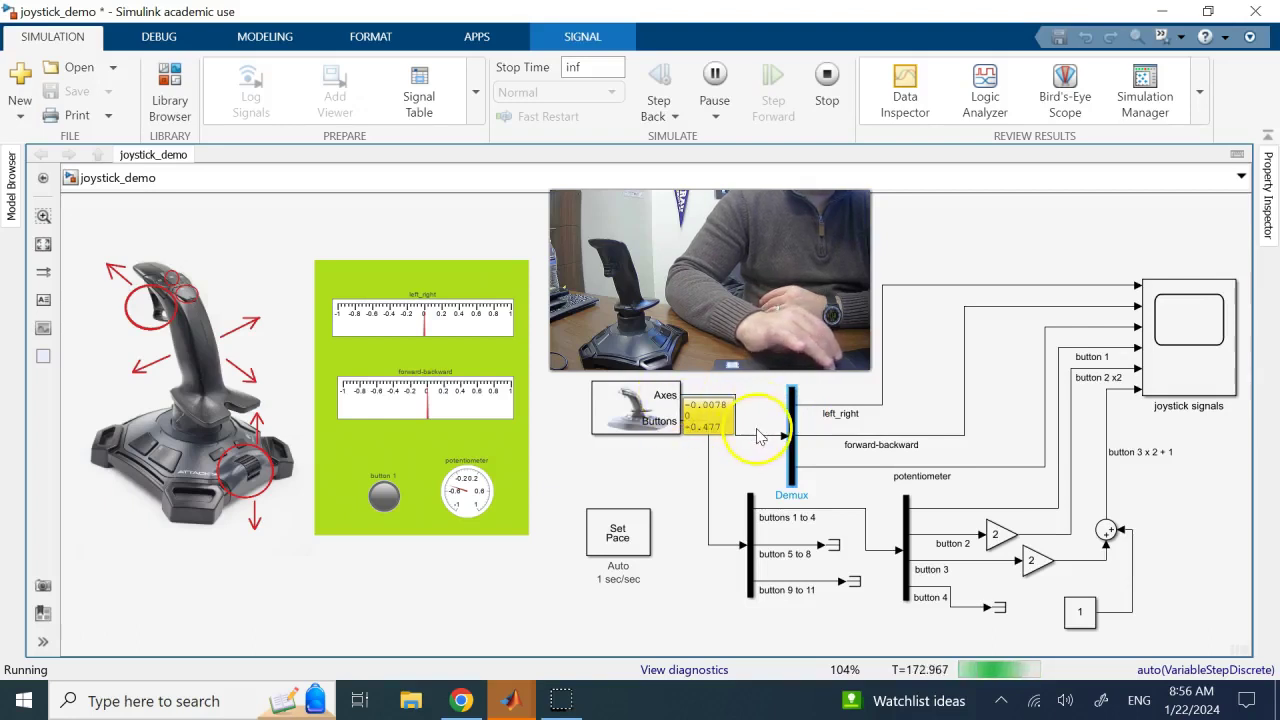
pyautogui.click(868, 410)
pyautogui.click(950, 467)
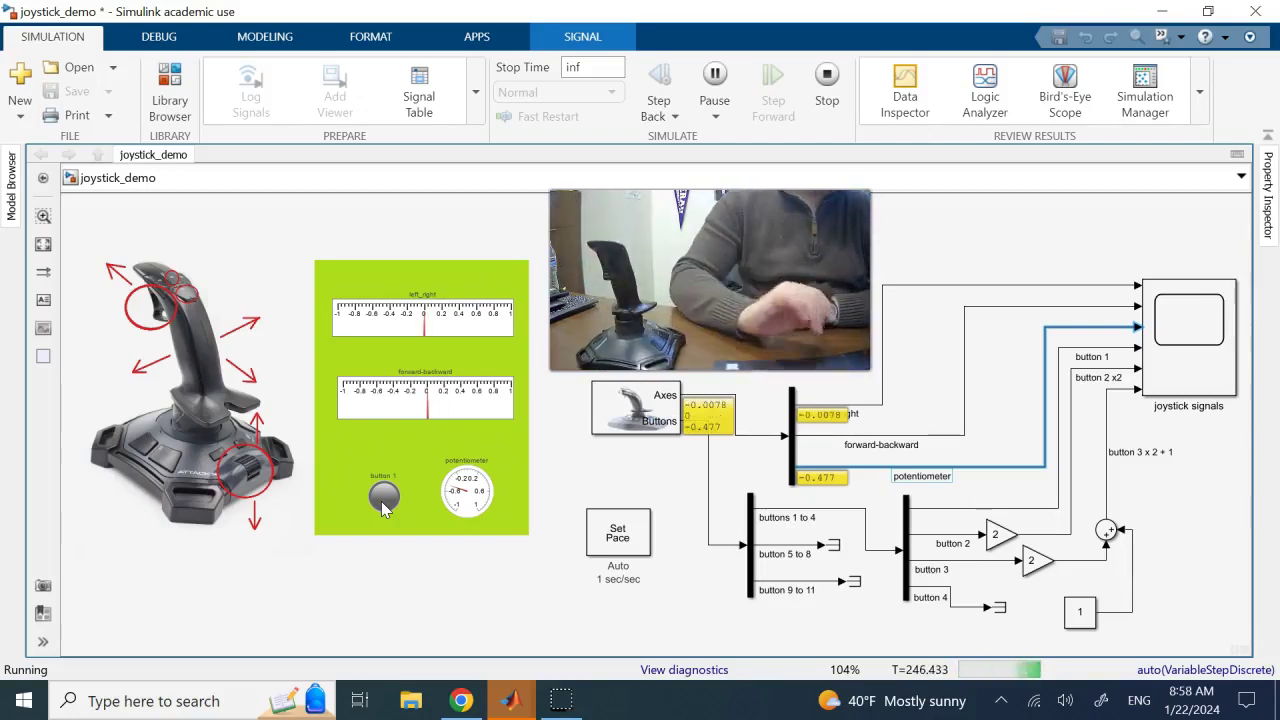
# Step: Examine the green dashboard panel's potentiometer gauge and button 1 lamp, highlighting the signal linked to the lamp
pyautogui.click(372, 275)
pyautogui.click(460, 264)
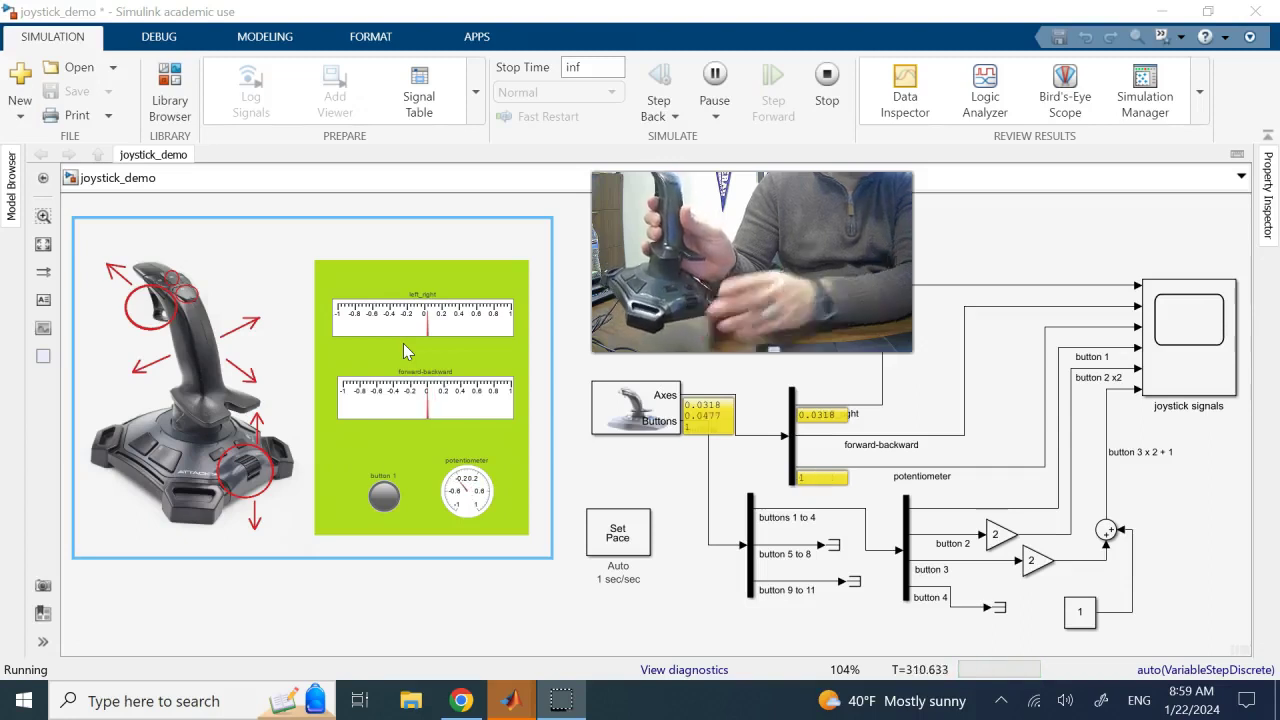
pyautogui.click(460, 488)
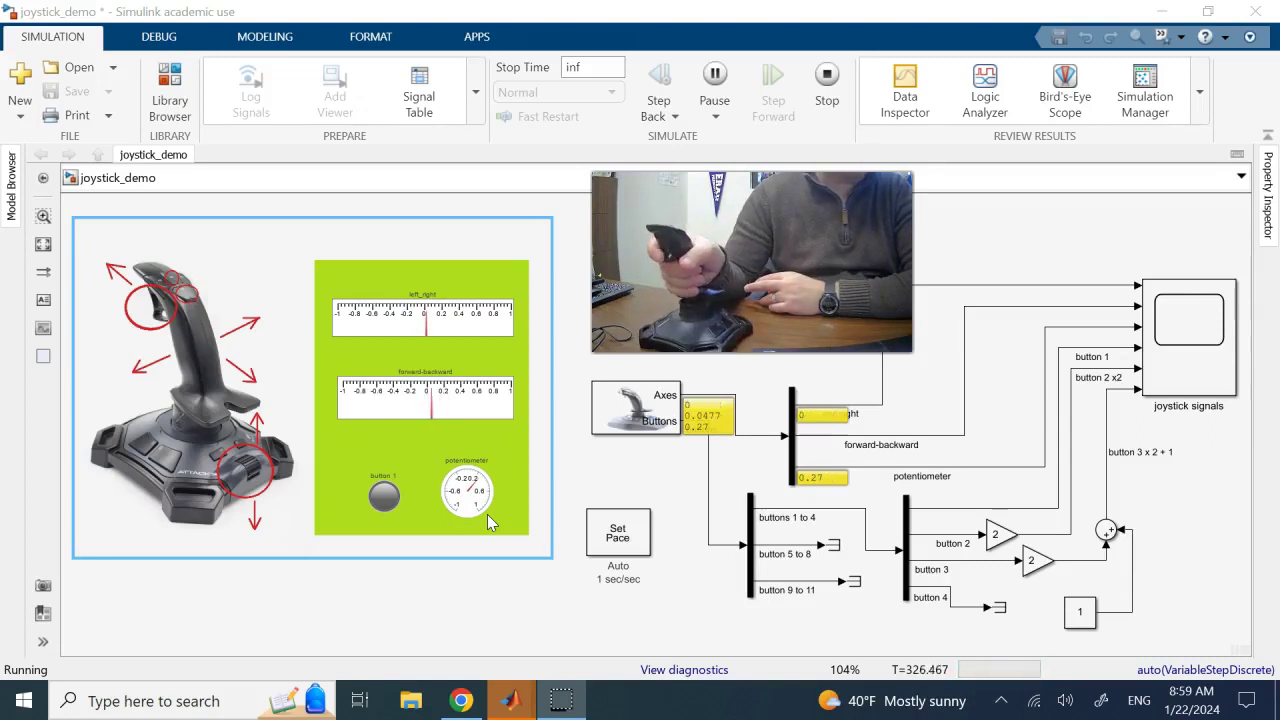
pyautogui.click(385, 495)
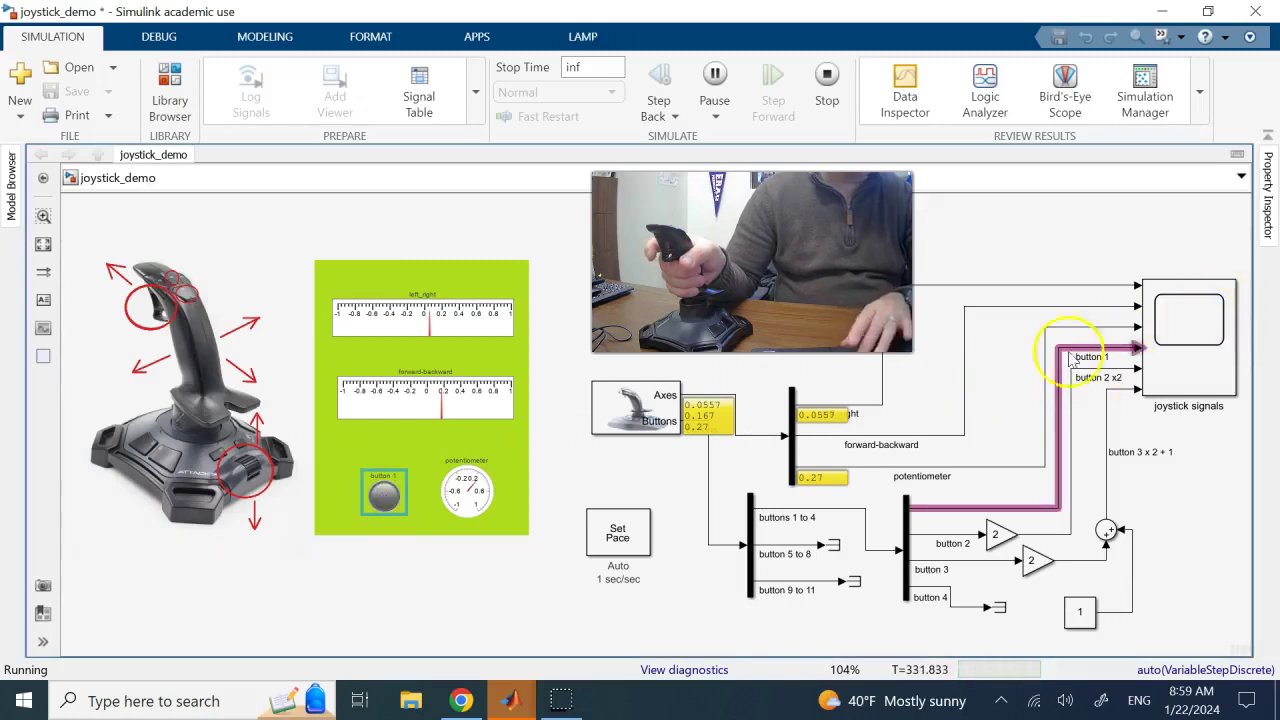
# Step: Bring up the joystick signals scope and maximize it to watch the axis, potentiometer and button traces
pyautogui.moveTo(525, 705)
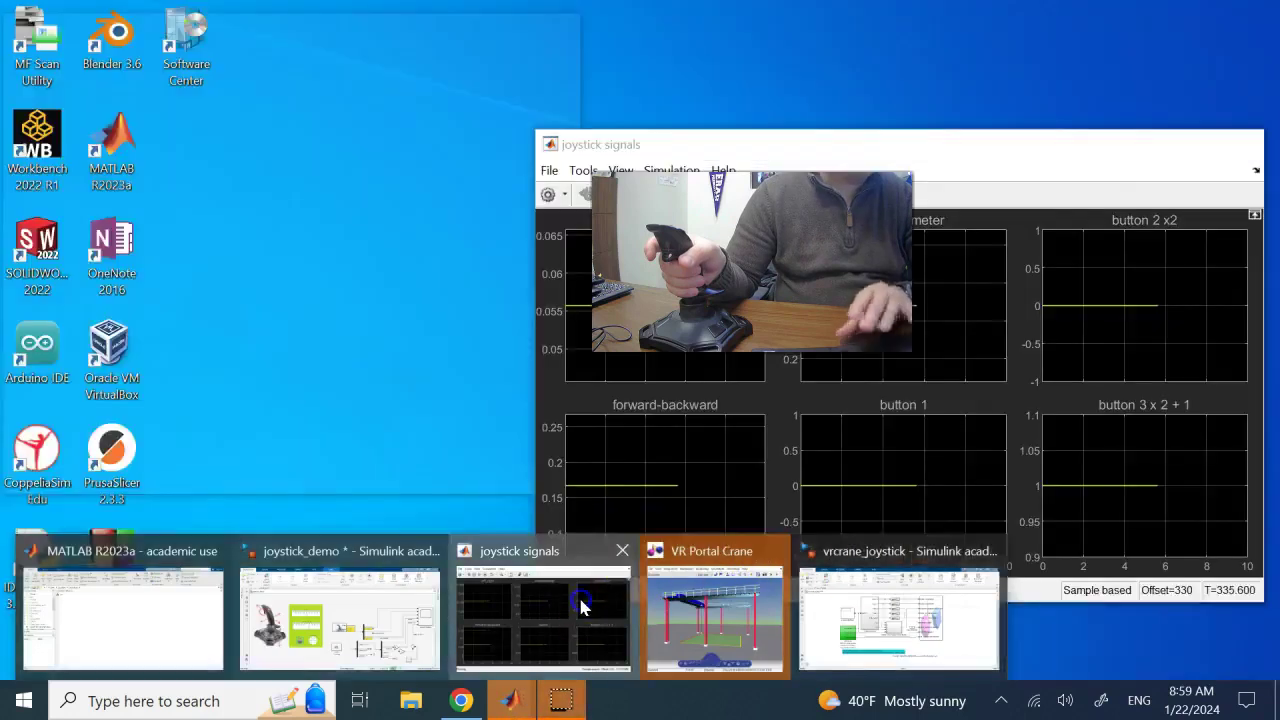
pyautogui.click(588, 603)
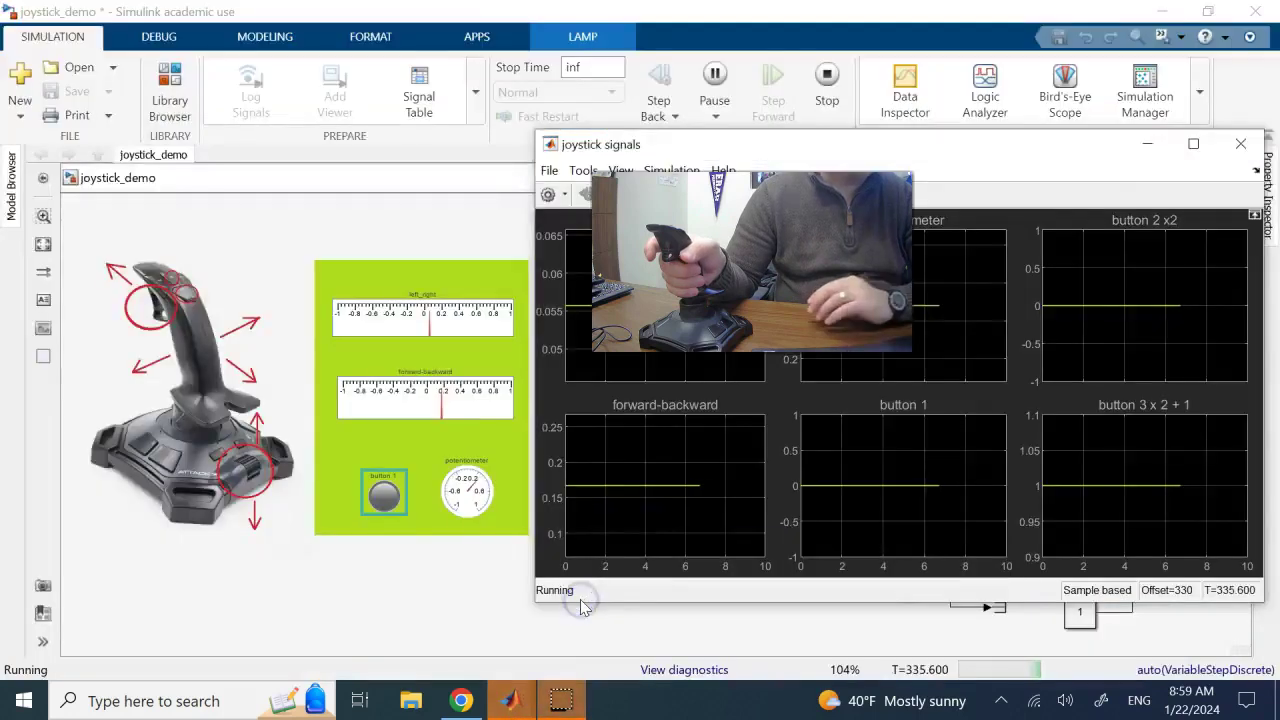
pyautogui.click(1193, 144)
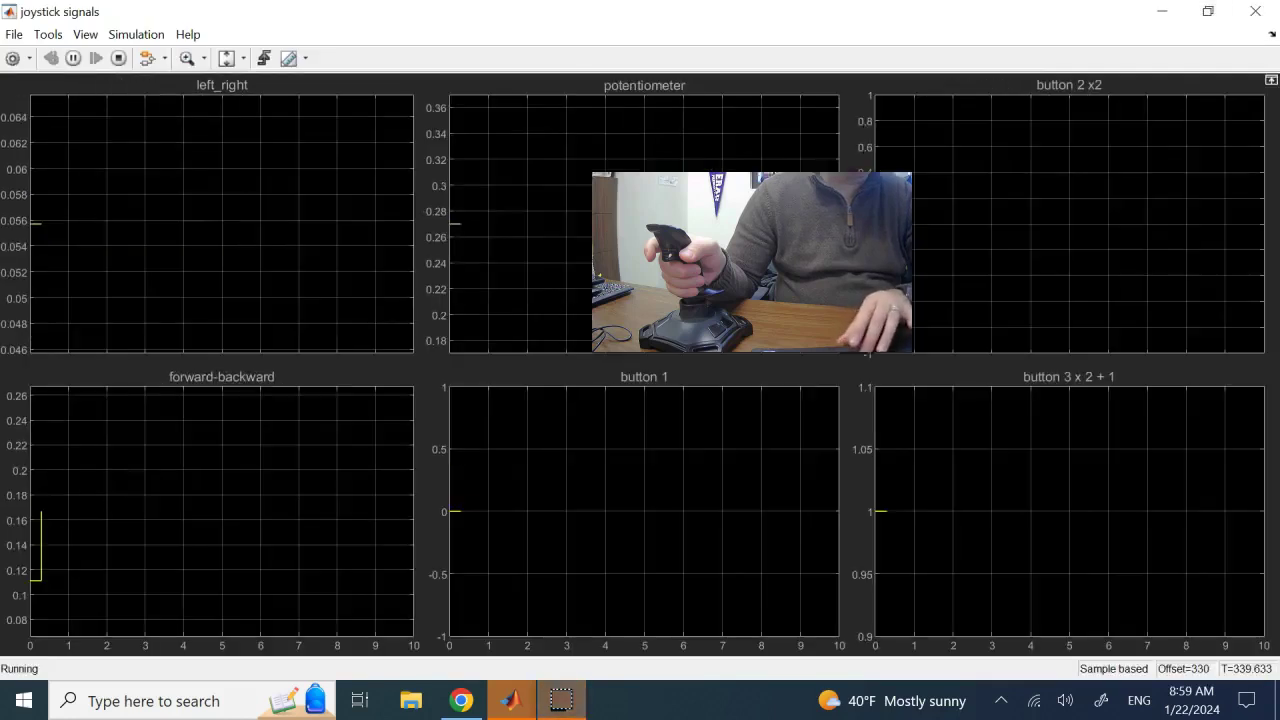
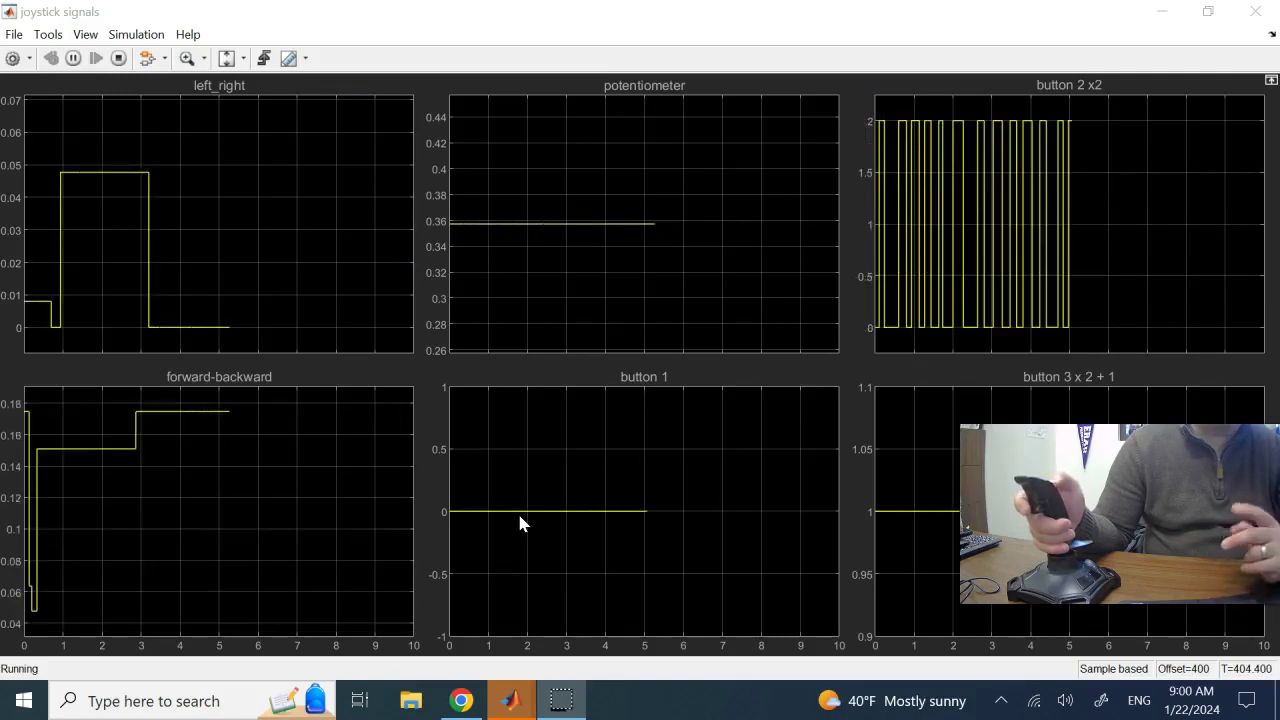
pyautogui.click(465, 500)
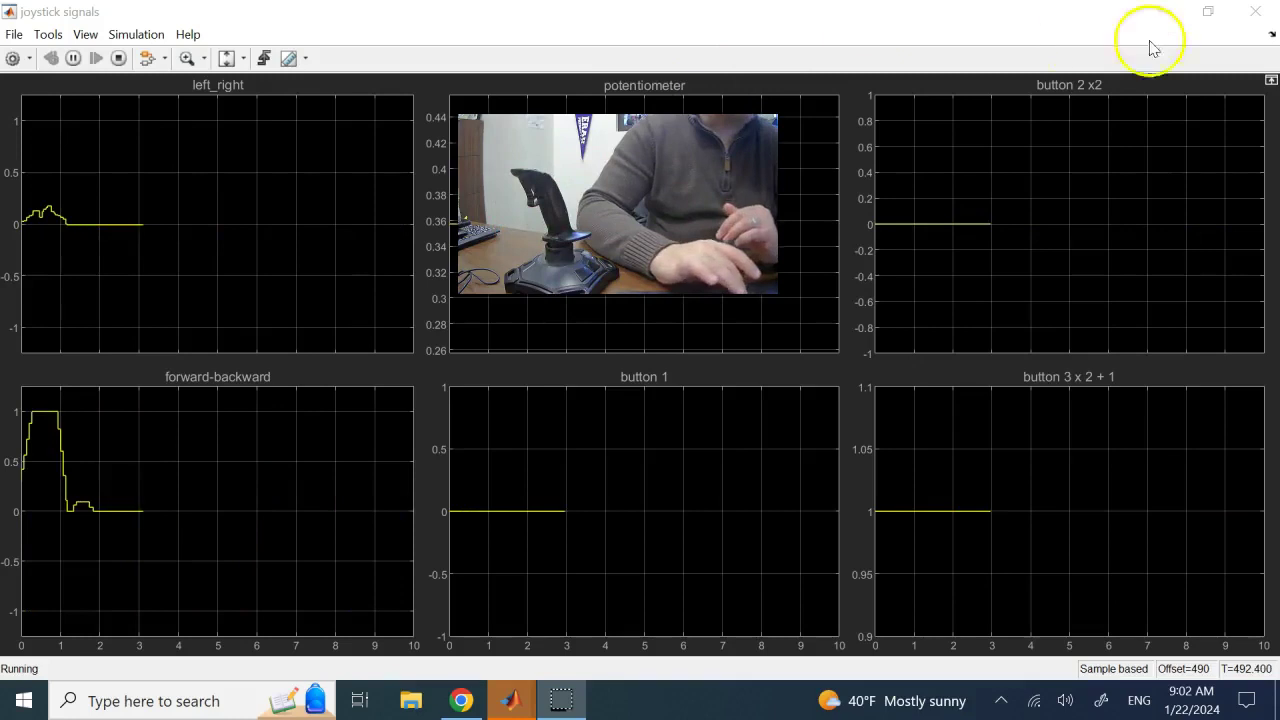
# Step: Close the joystick signals scope and stop the running simulation
pyautogui.doubleClick(998, 17)
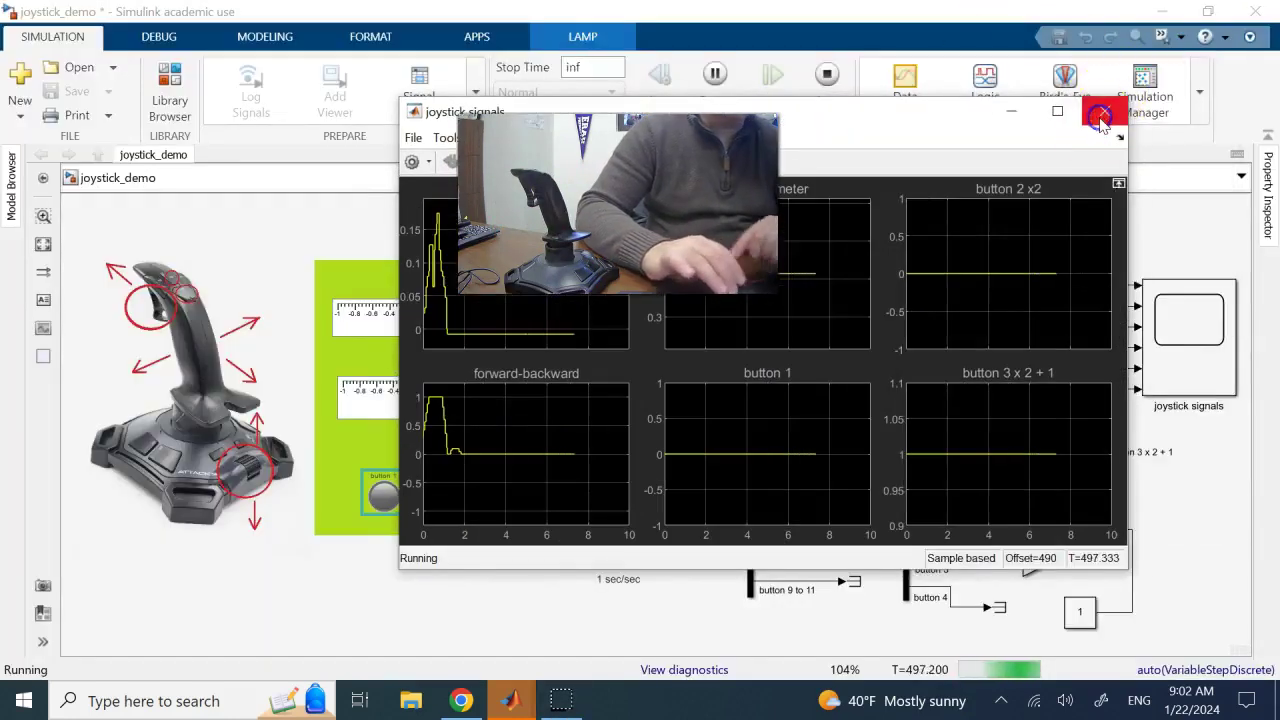
pyautogui.click(1103, 114)
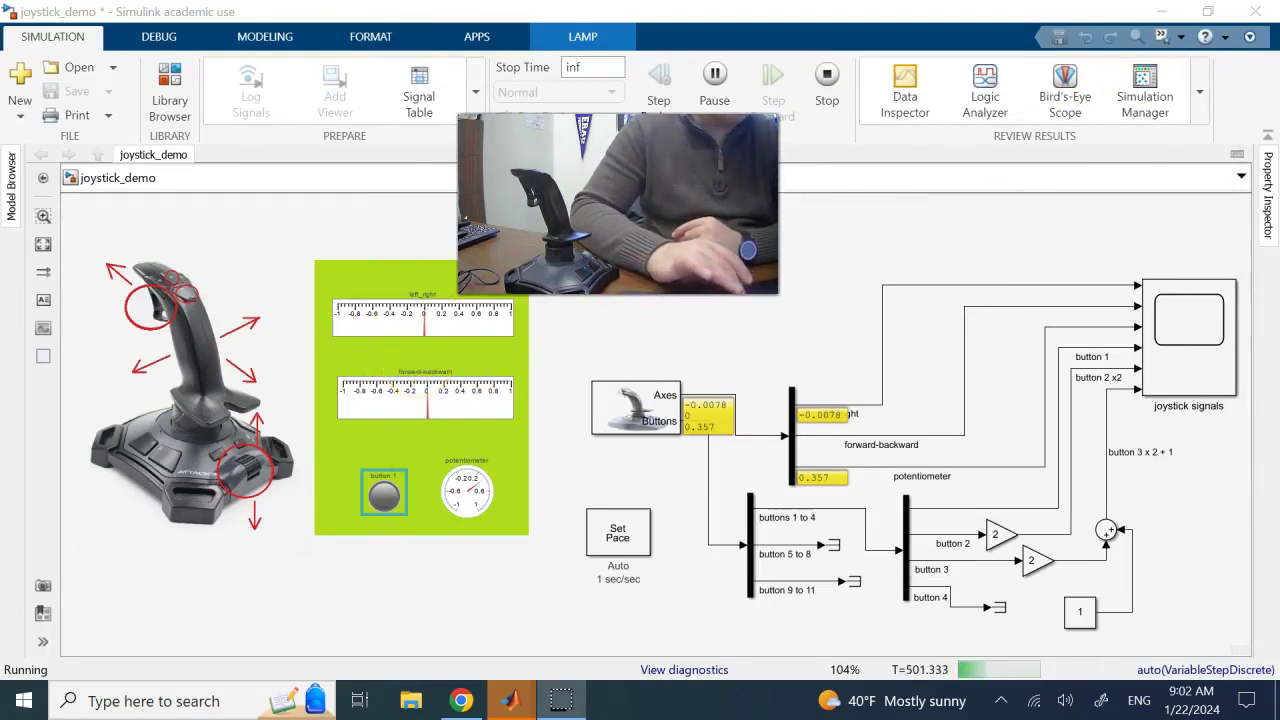
pyautogui.click(826, 100)
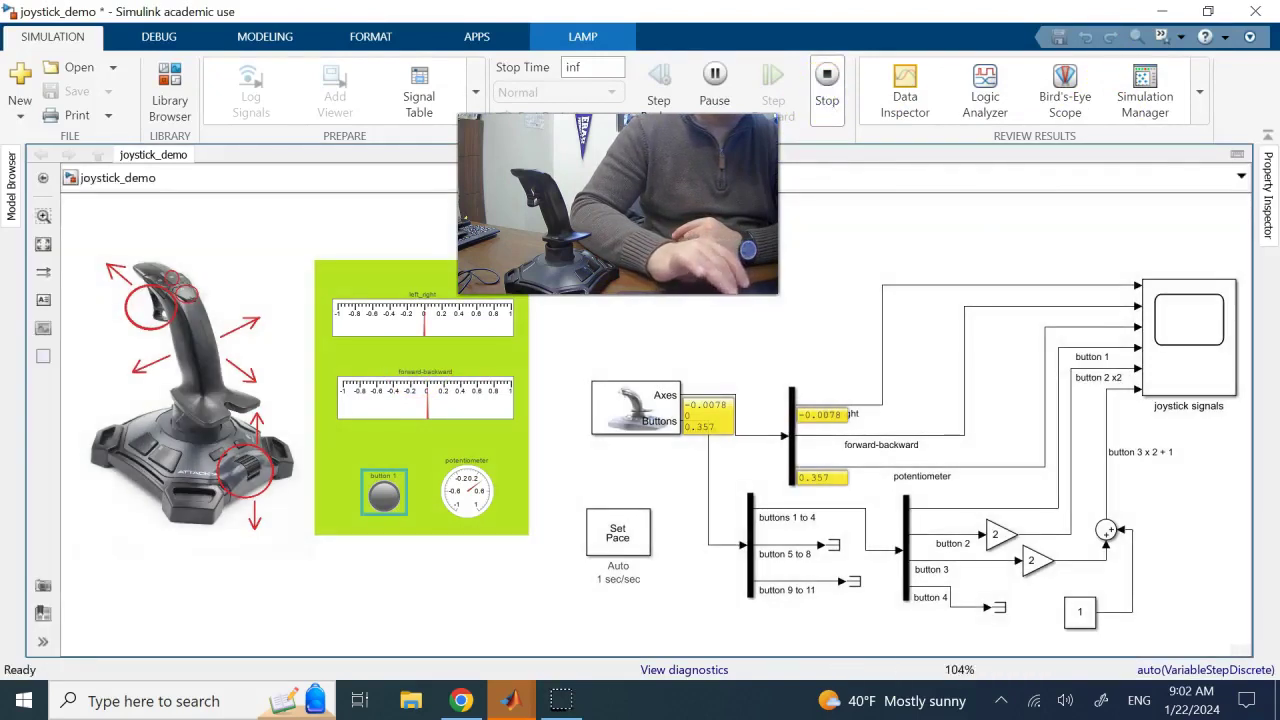
# Step: Examine the joystick picture behind the dashboard and the left_right gauge placed over its green area
pyautogui.click(523, 277)
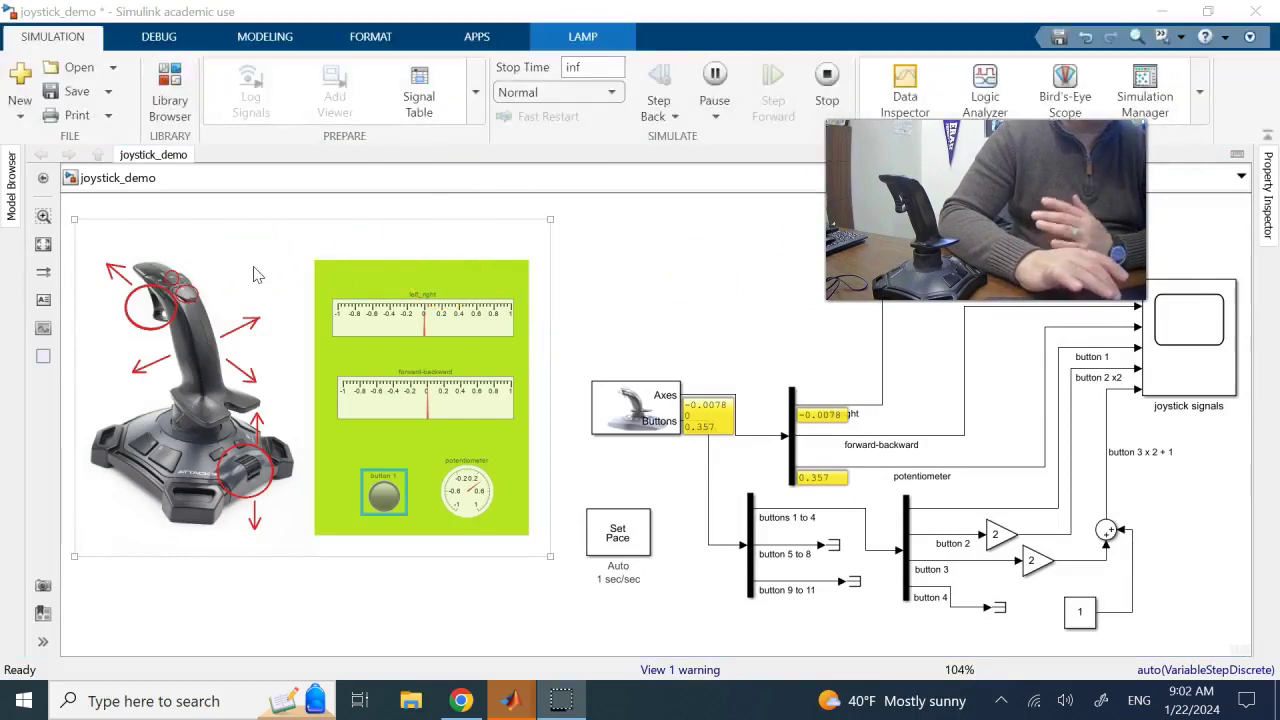
pyautogui.click(120, 285)
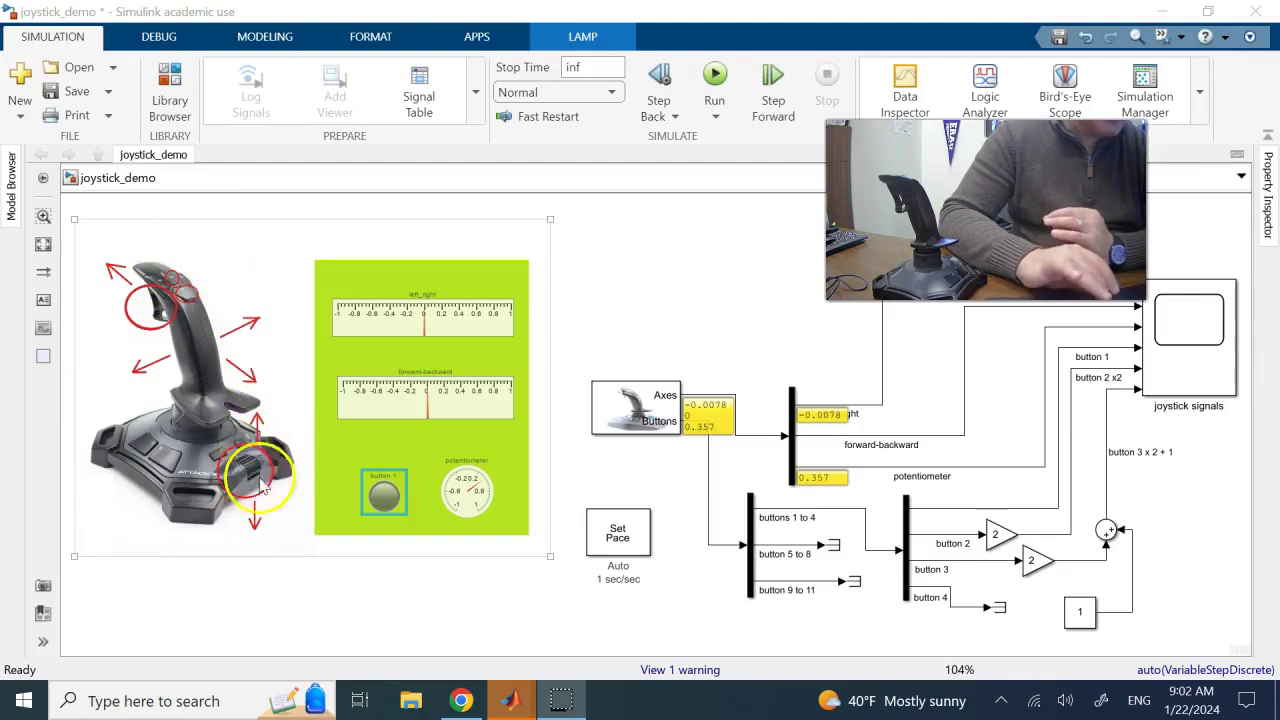
pyautogui.click(409, 323)
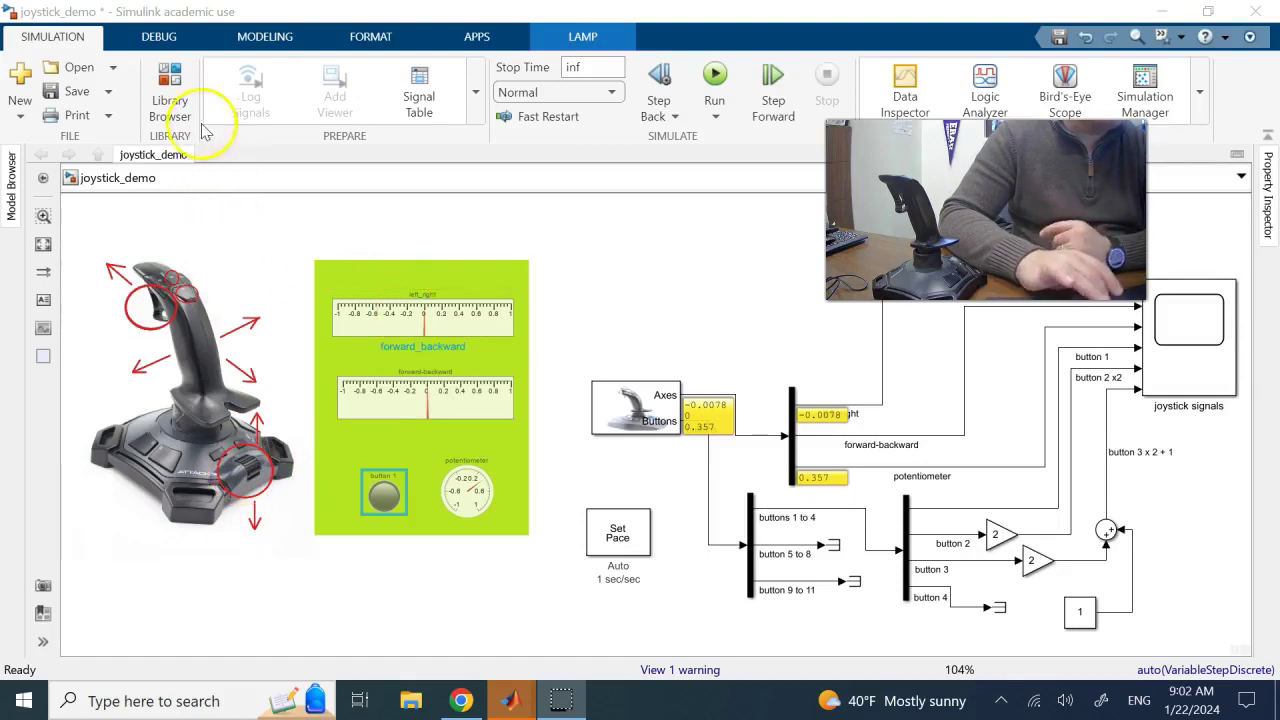
# Step: Browse the Simulink Dashboard library for the gauge, lamp and linear gauge blocks, and close the Library Browser
pyautogui.click(163, 103)
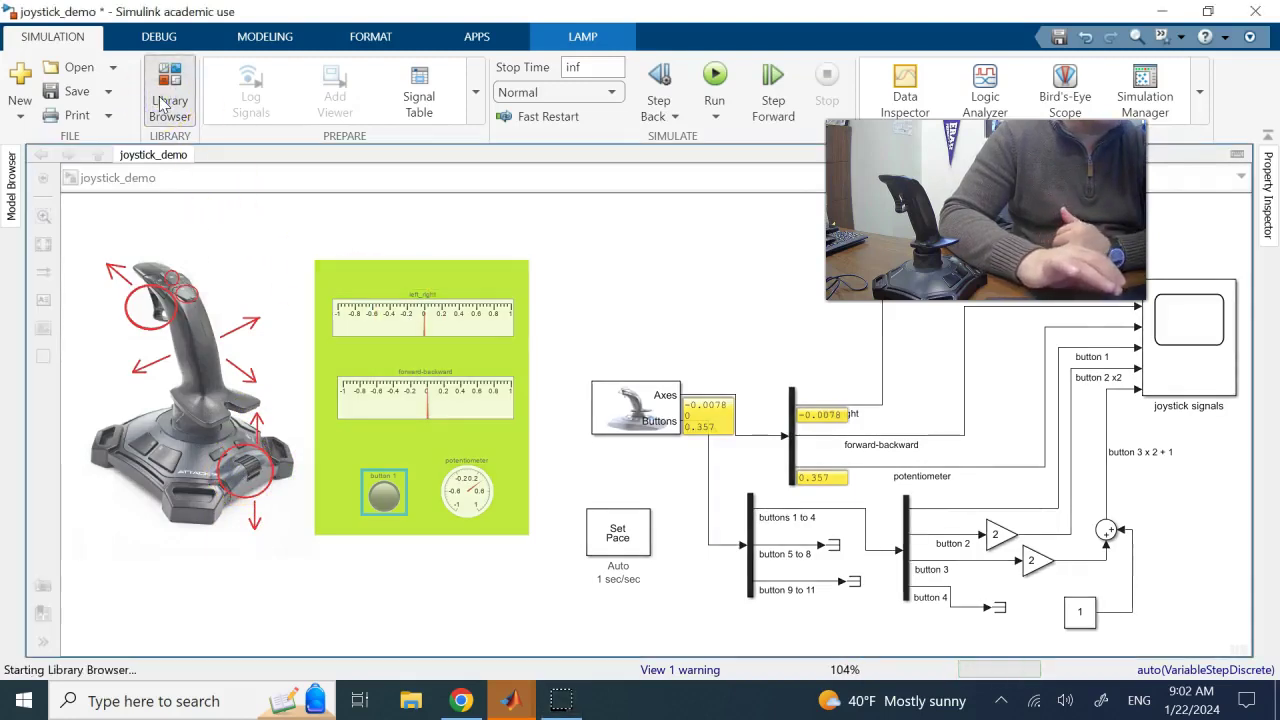
pyautogui.click(45, 230)
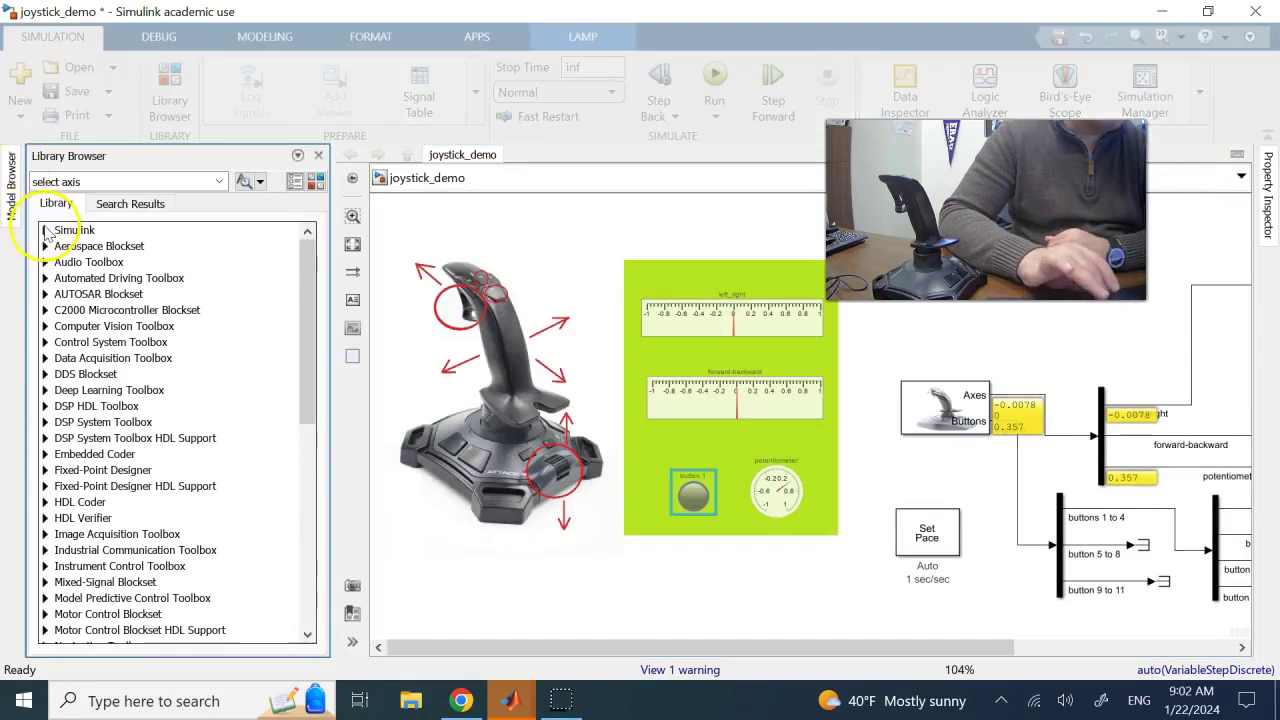
pyautogui.click(45, 230)
pyautogui.click(61, 278)
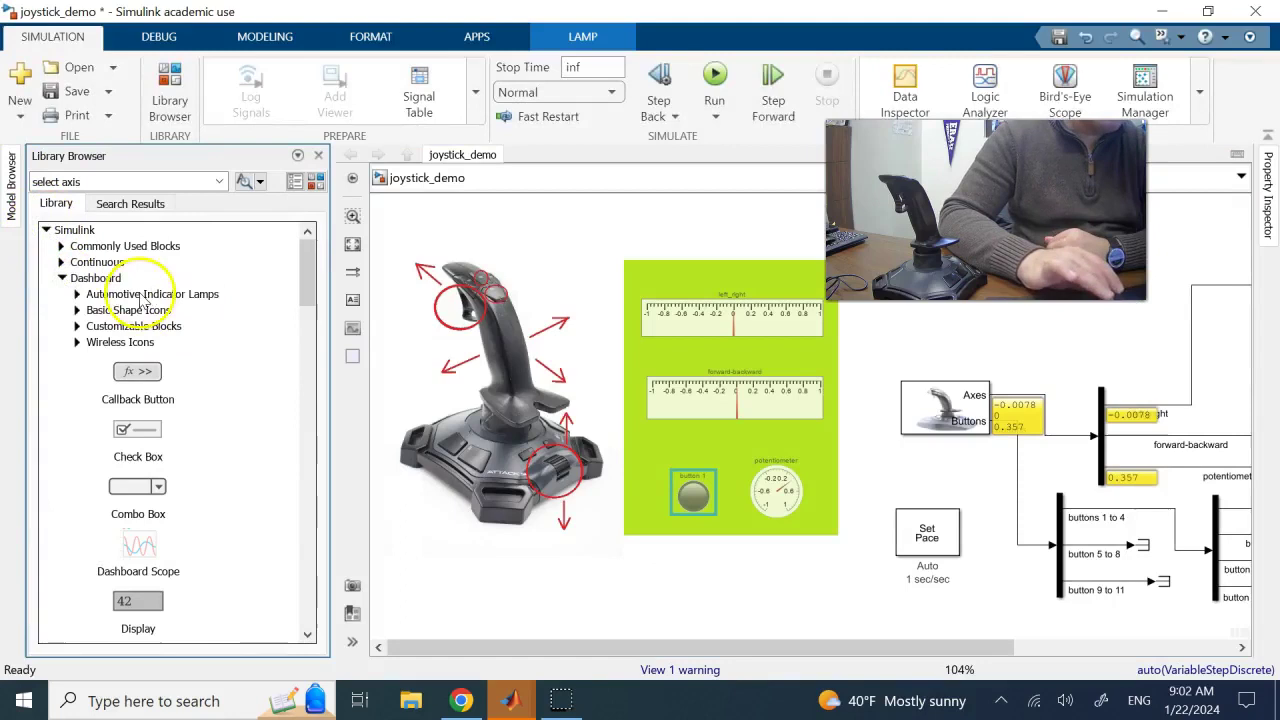
pyautogui.moveTo(304, 295); pyautogui.dragTo(305, 356)
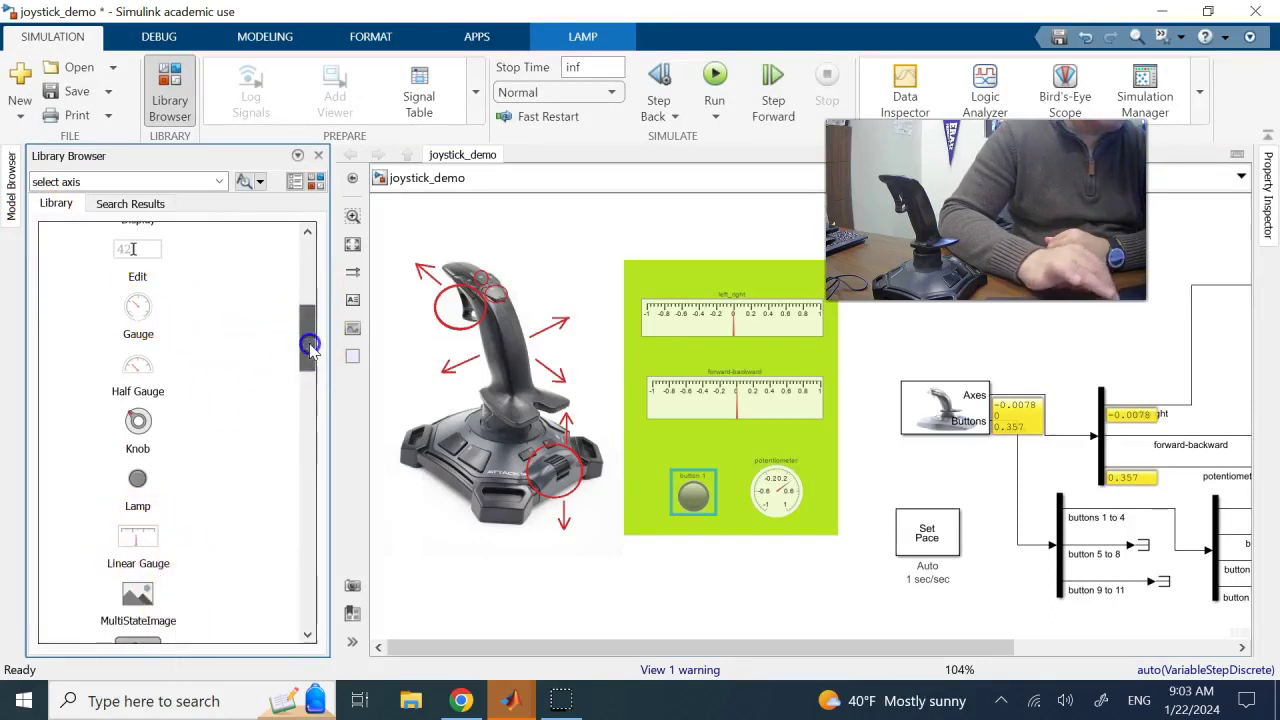
pyautogui.moveTo(309, 343); pyautogui.dragTo(309, 356)
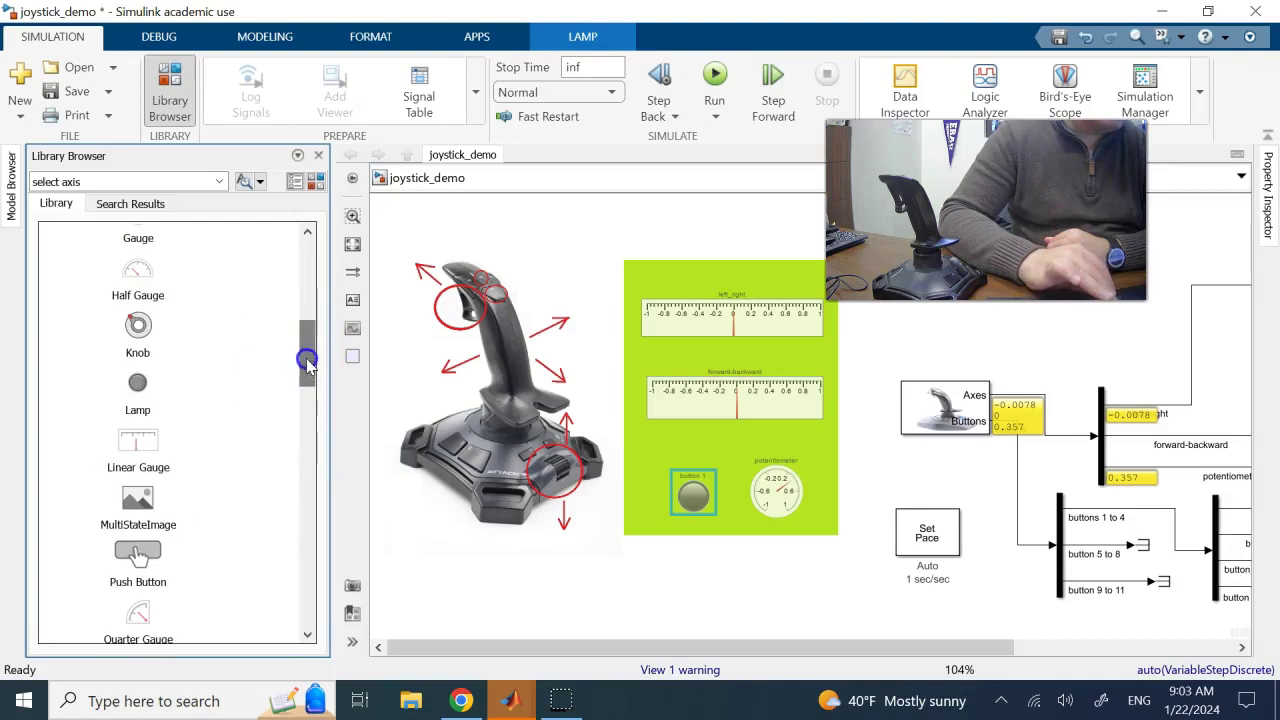
pyautogui.click(318, 155)
pyautogui.click(478, 271)
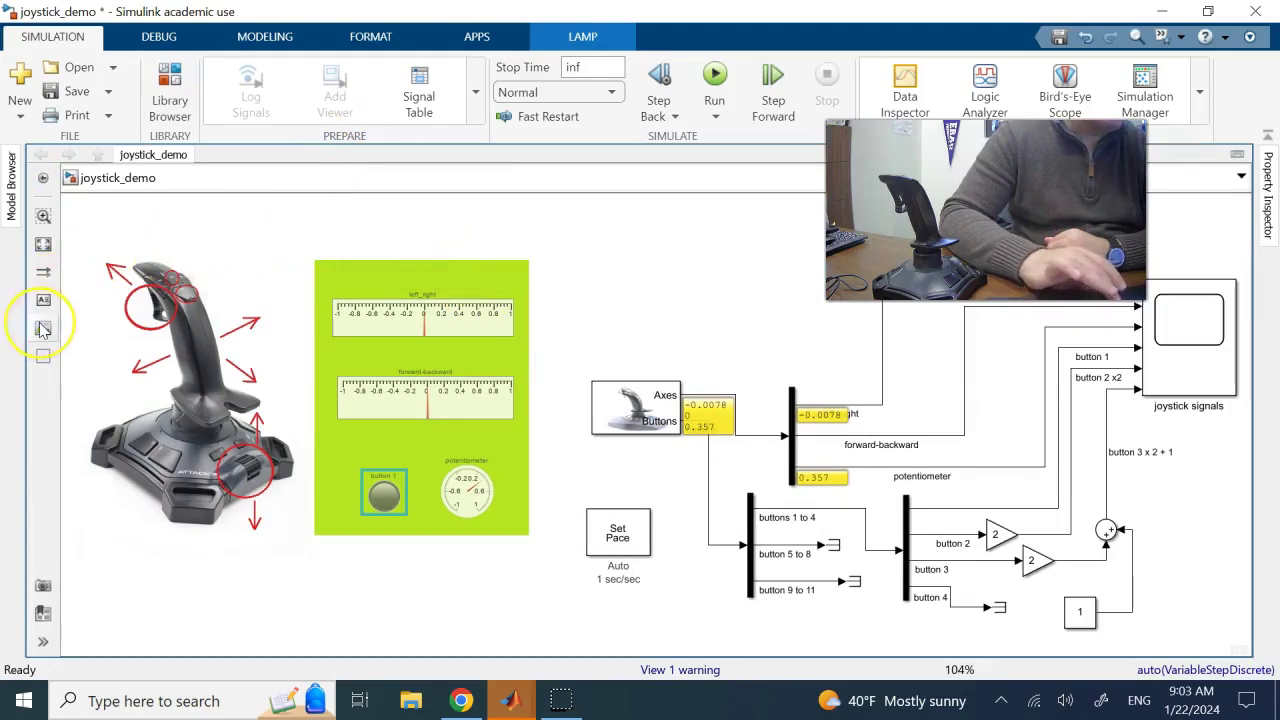
# Step: Try placing an image annotation in the blank area above the Joystick Input block and choosing its picture file
pyautogui.moveTo(43, 330); pyautogui.dragTo(650, 260)
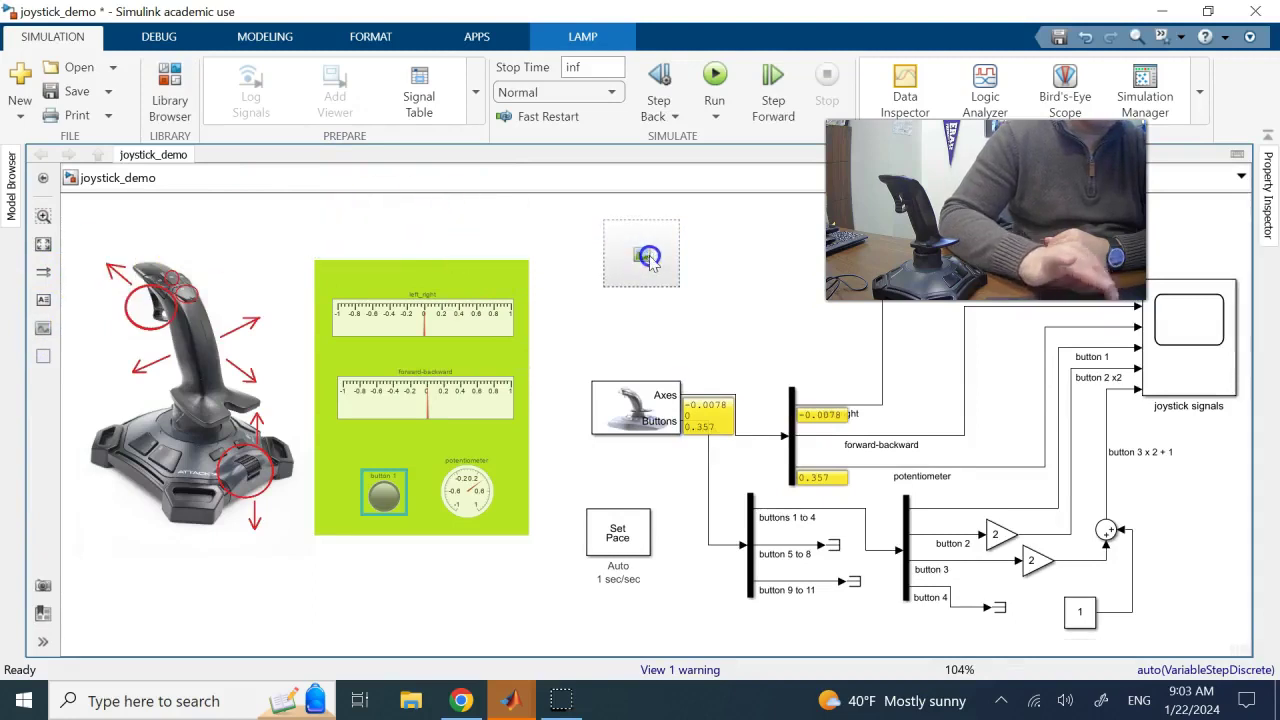
pyautogui.doubleClick(650, 258)
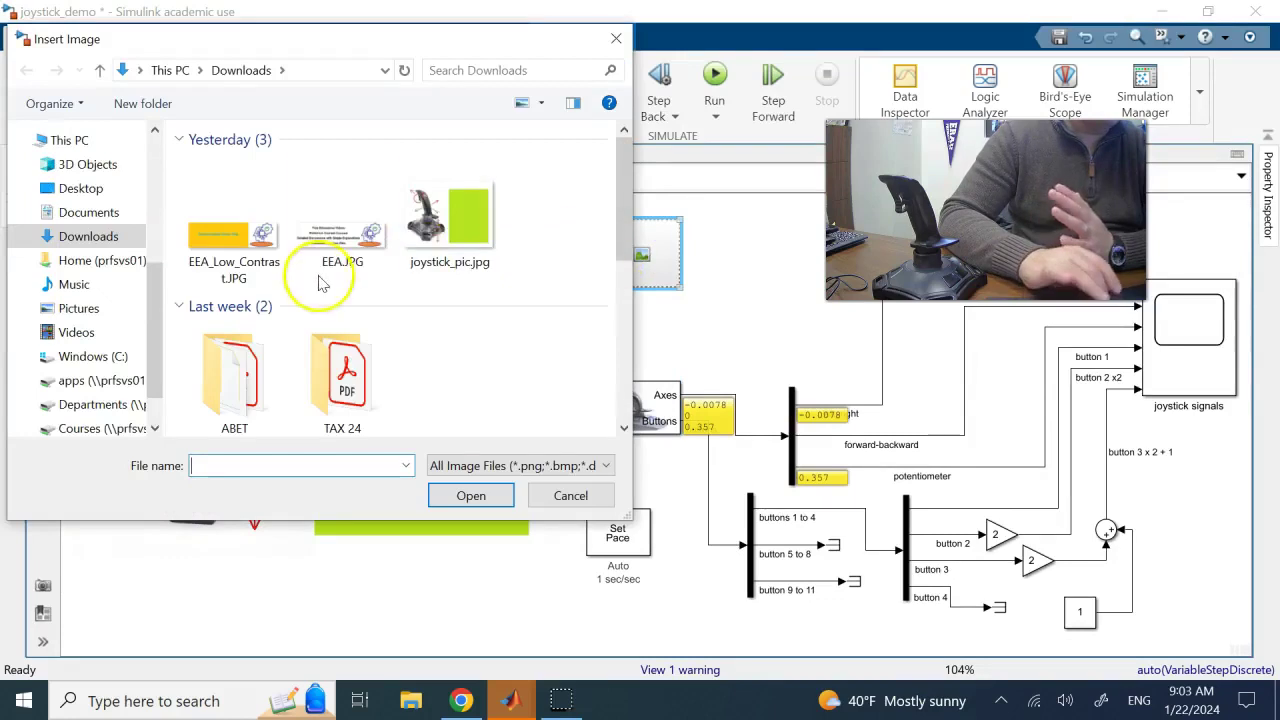
pyautogui.click(563, 495)
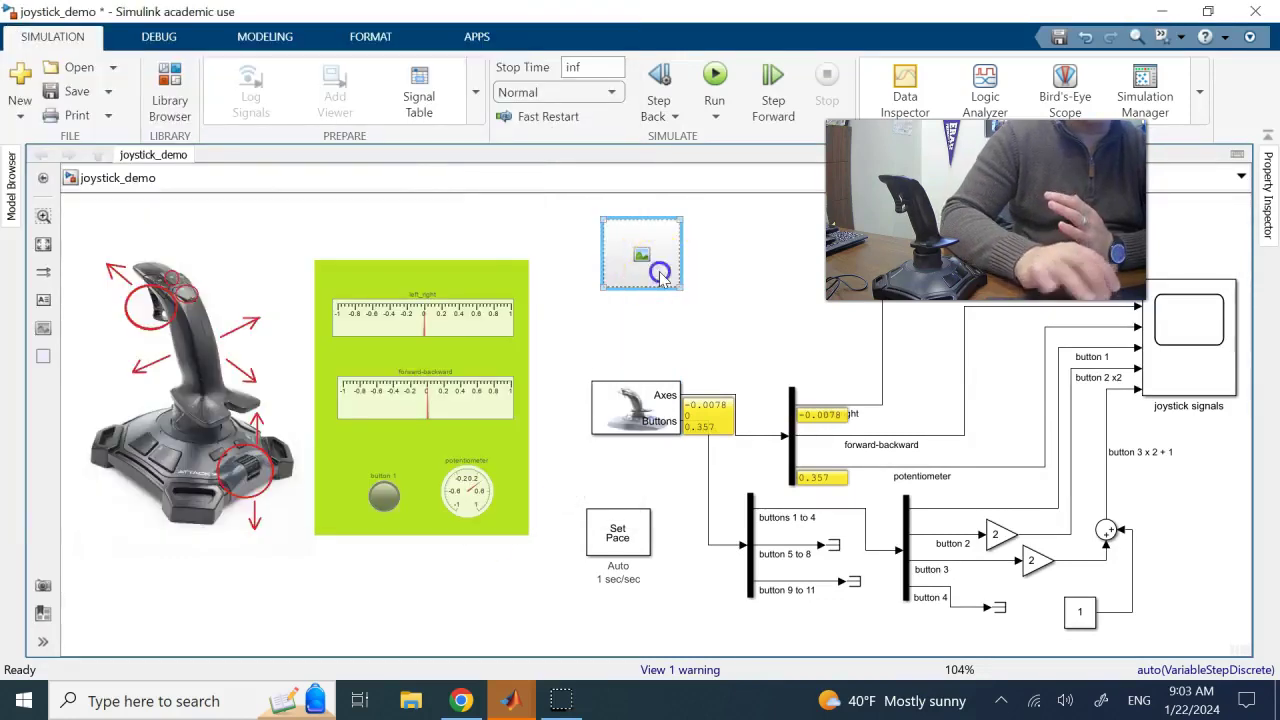
pyautogui.press('Delete')
# Step: Trace the link between the button 1 lamp on the dashboard and the button 1 signal entering the scope
pyautogui.click(384, 496)
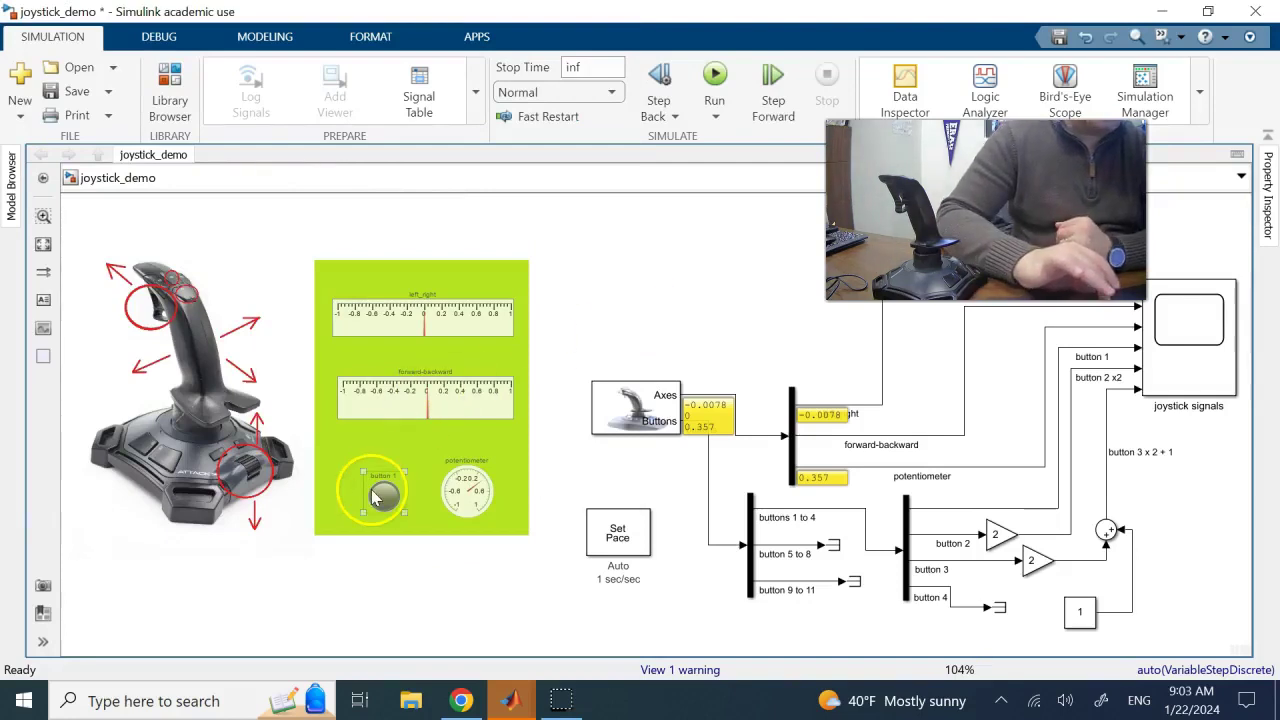
pyautogui.click(1090, 315)
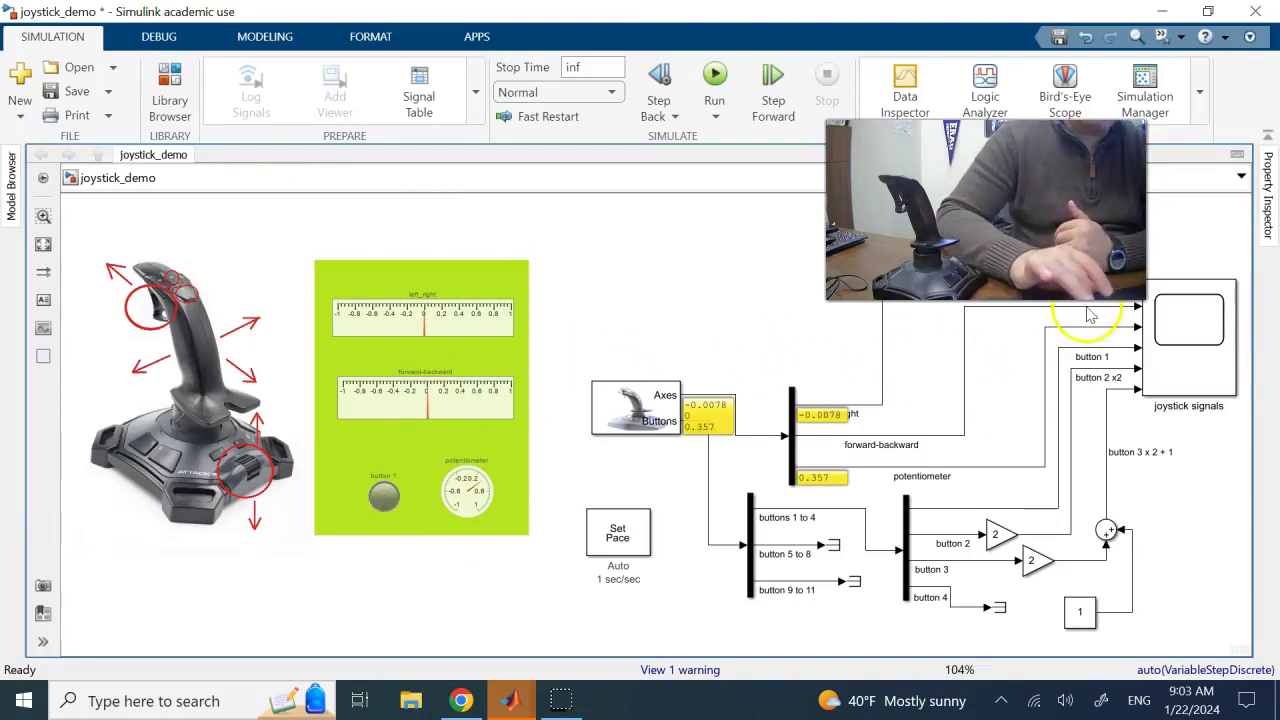
pyautogui.click(1084, 352)
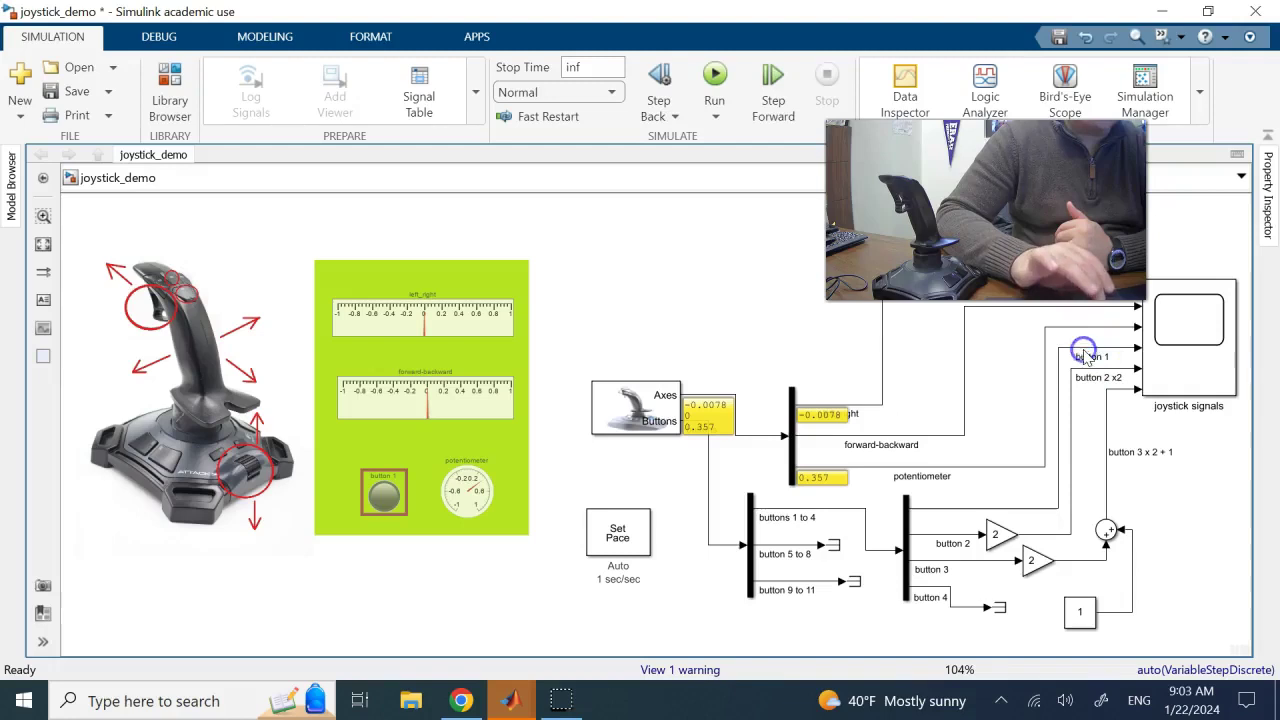
pyautogui.click(663, 320)
# Step: Examine the signal connection and state colors in the button 1 lamp's block parameters without changing them
pyautogui.click(384, 490)
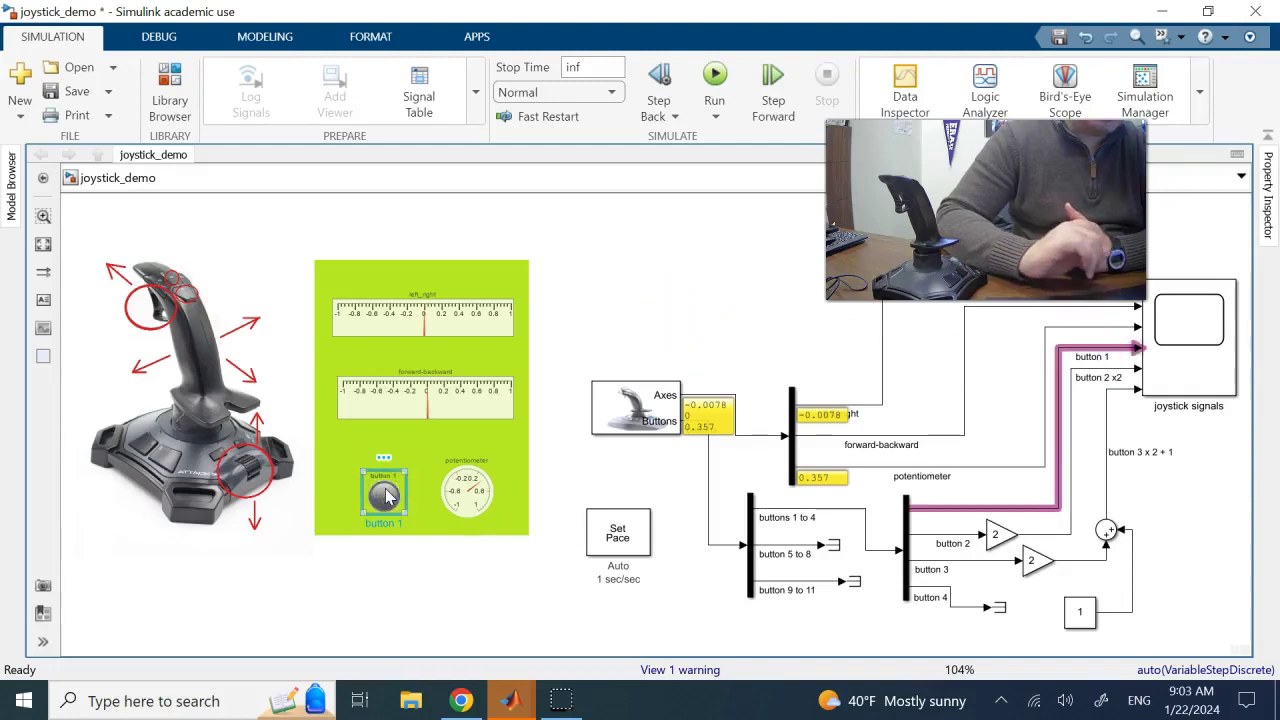
pyautogui.doubleClick(386, 493)
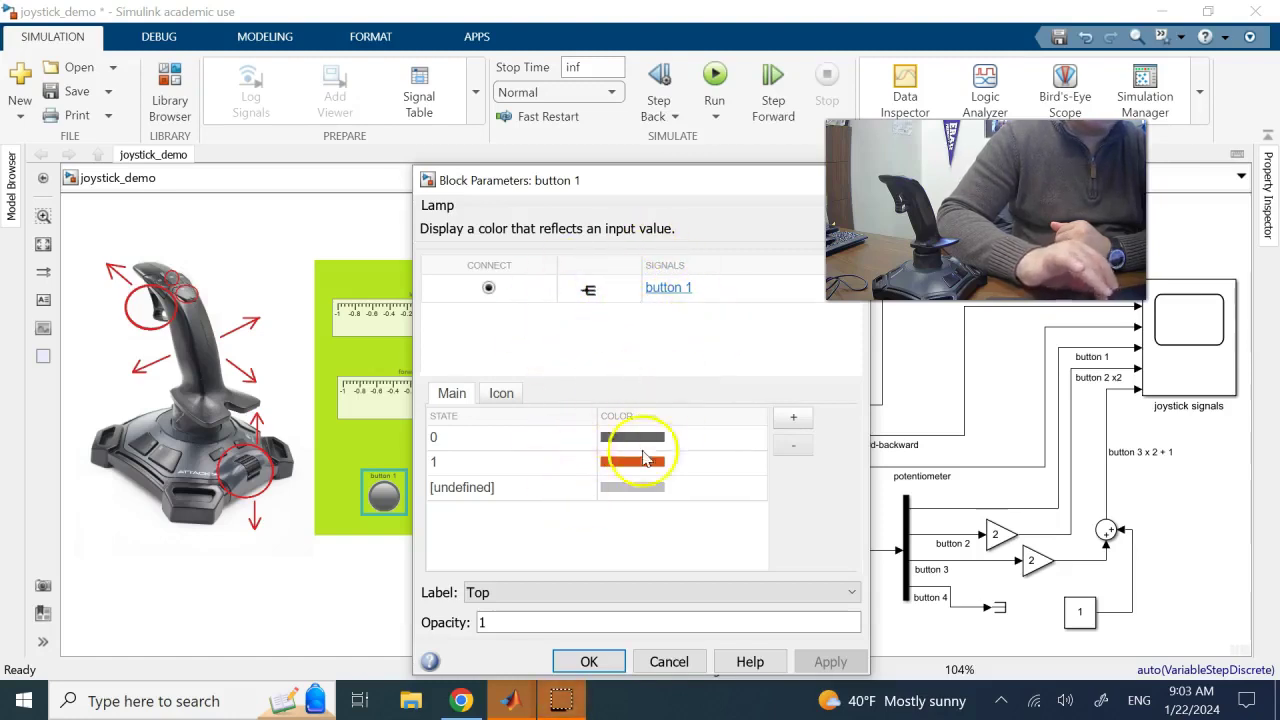
pyautogui.click(666, 662)
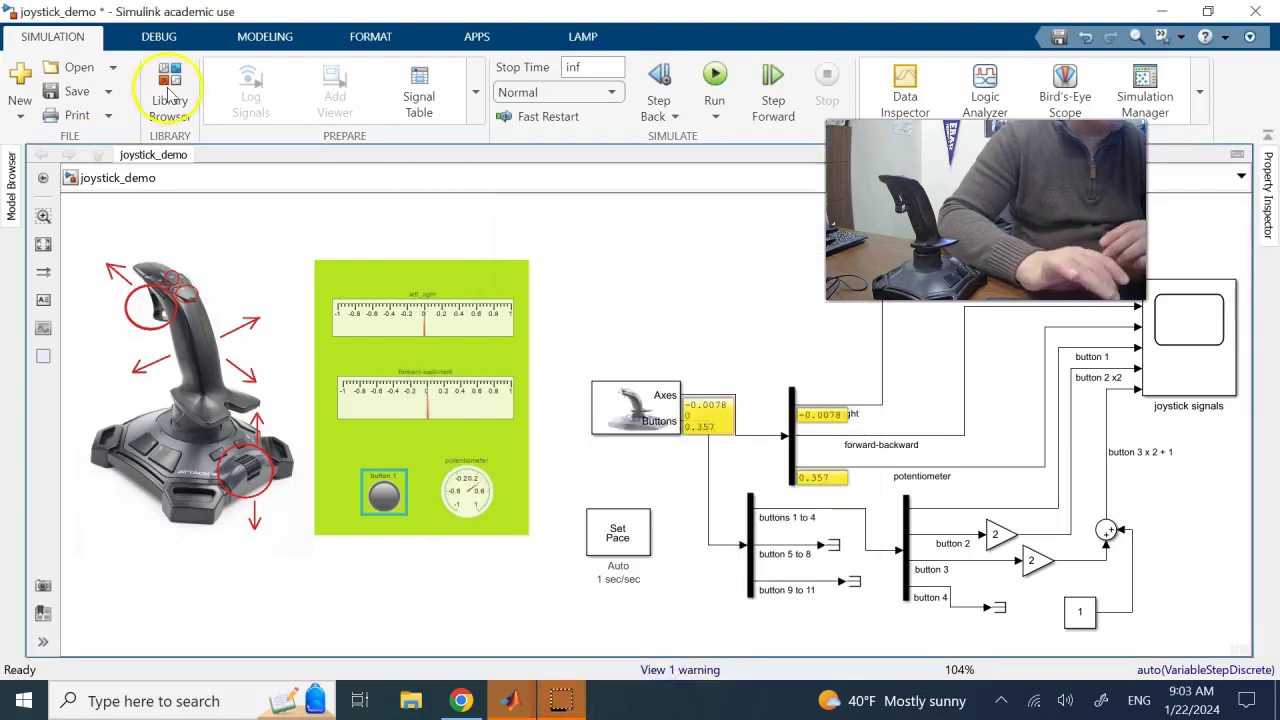
# Step: Add a Lamp block from the Dashboard library, close the Library Browser, and place the lamp above the Joystick Input block
pyautogui.click(170, 90)
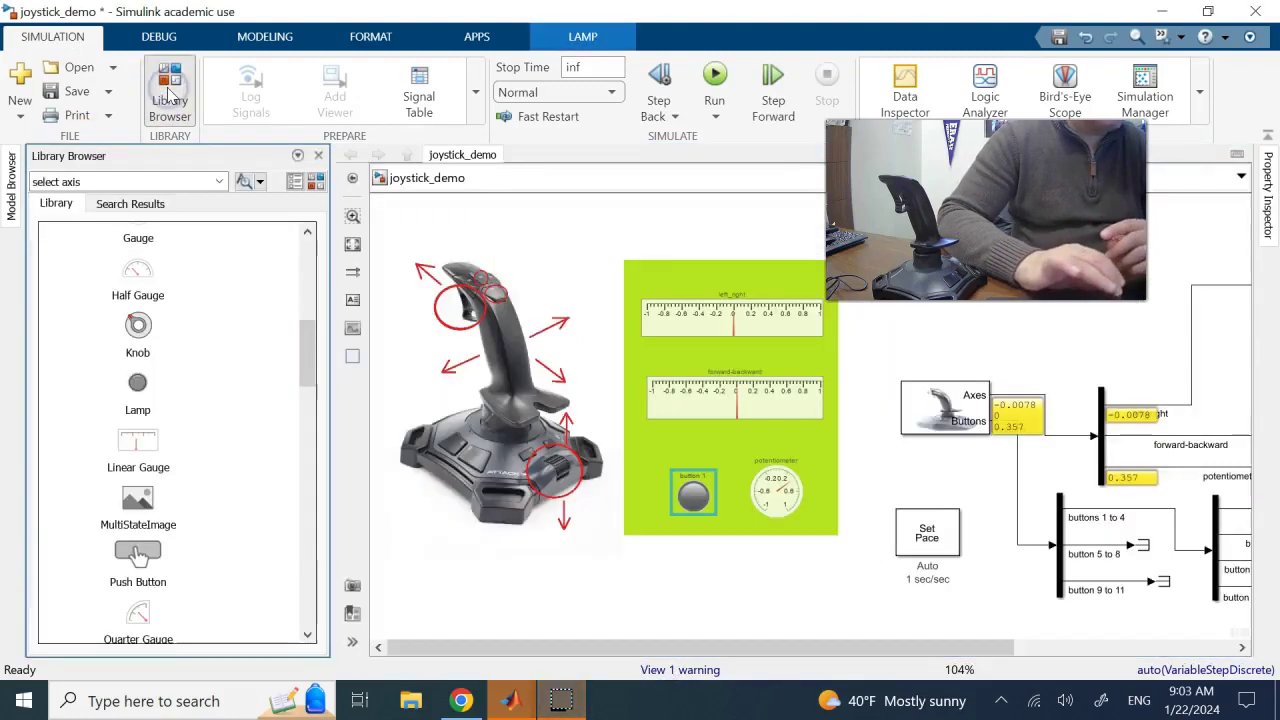
pyautogui.click(122, 385)
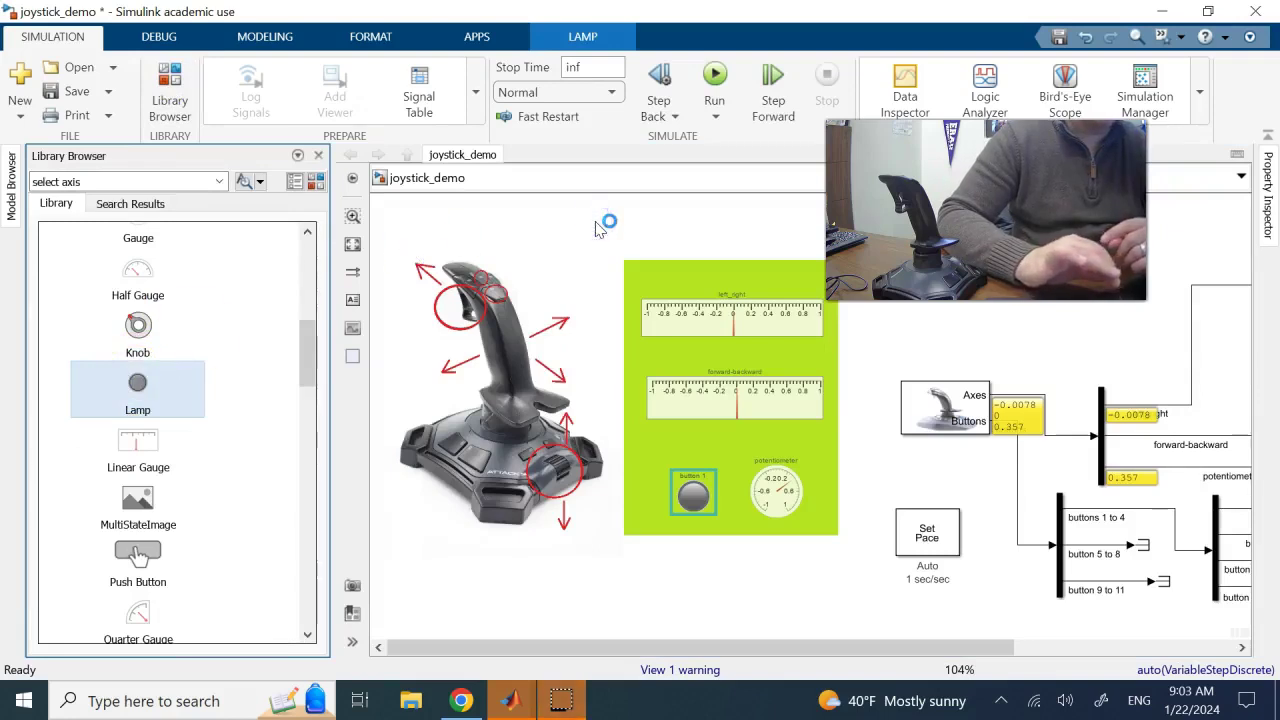
pyautogui.click(595, 229)
pyautogui.click(318, 180)
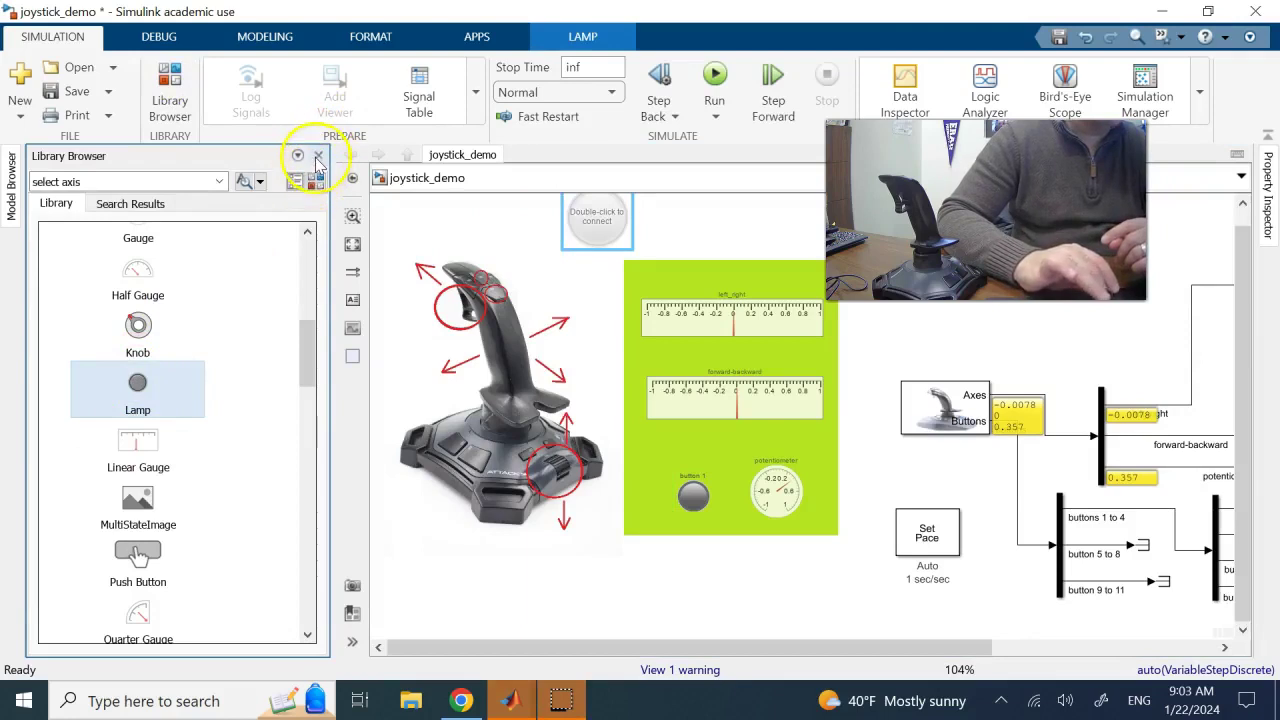
pyautogui.click(318, 158)
pyautogui.doubleClick(303, 222)
pyautogui.moveTo(303, 222); pyautogui.dragTo(643, 296)
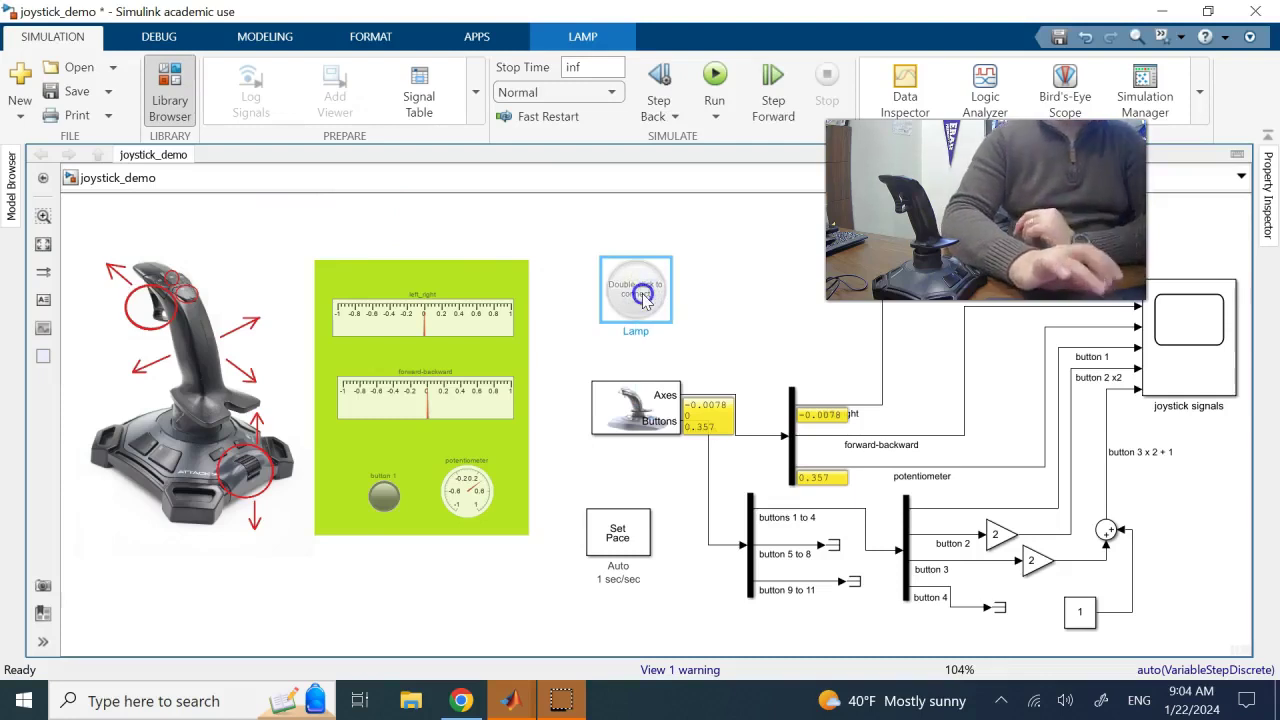
# Step: Connect the new lamp to the button 2 x2 signal, and test it by running and stopping the simulation
pyautogui.doubleClick(645, 300)
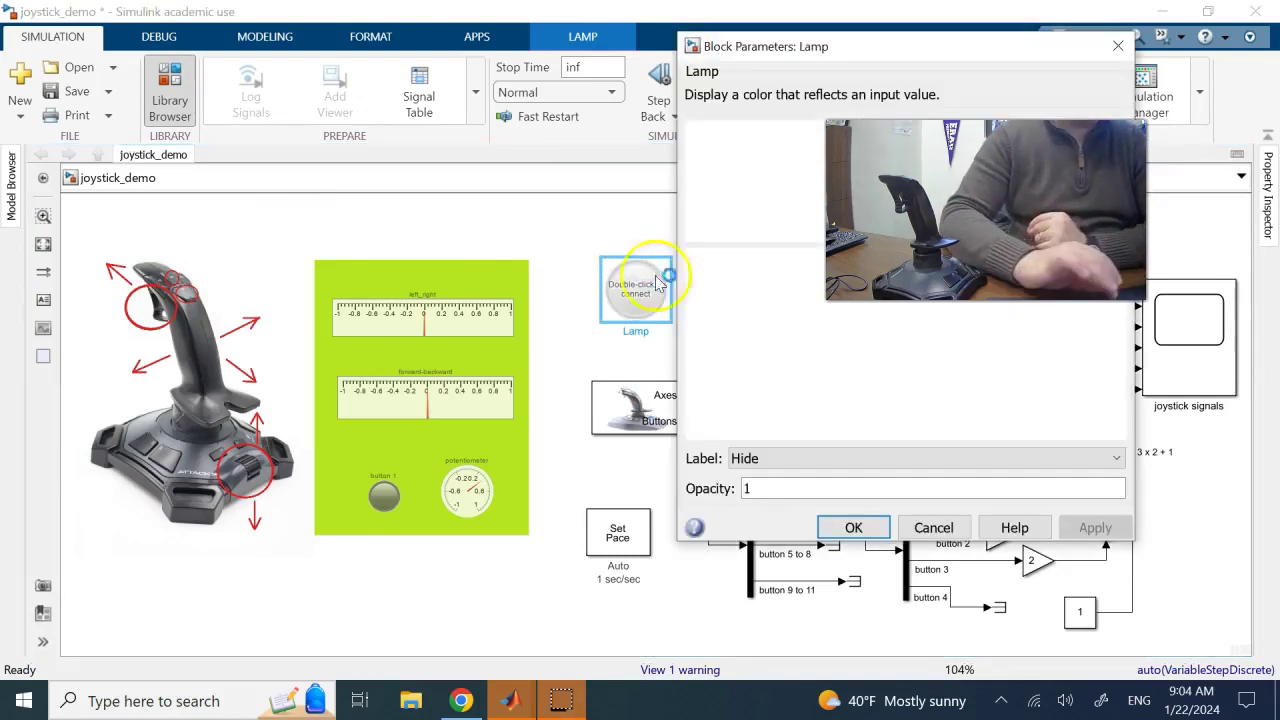
pyautogui.moveTo(842, 51); pyautogui.dragTo(487, 58)
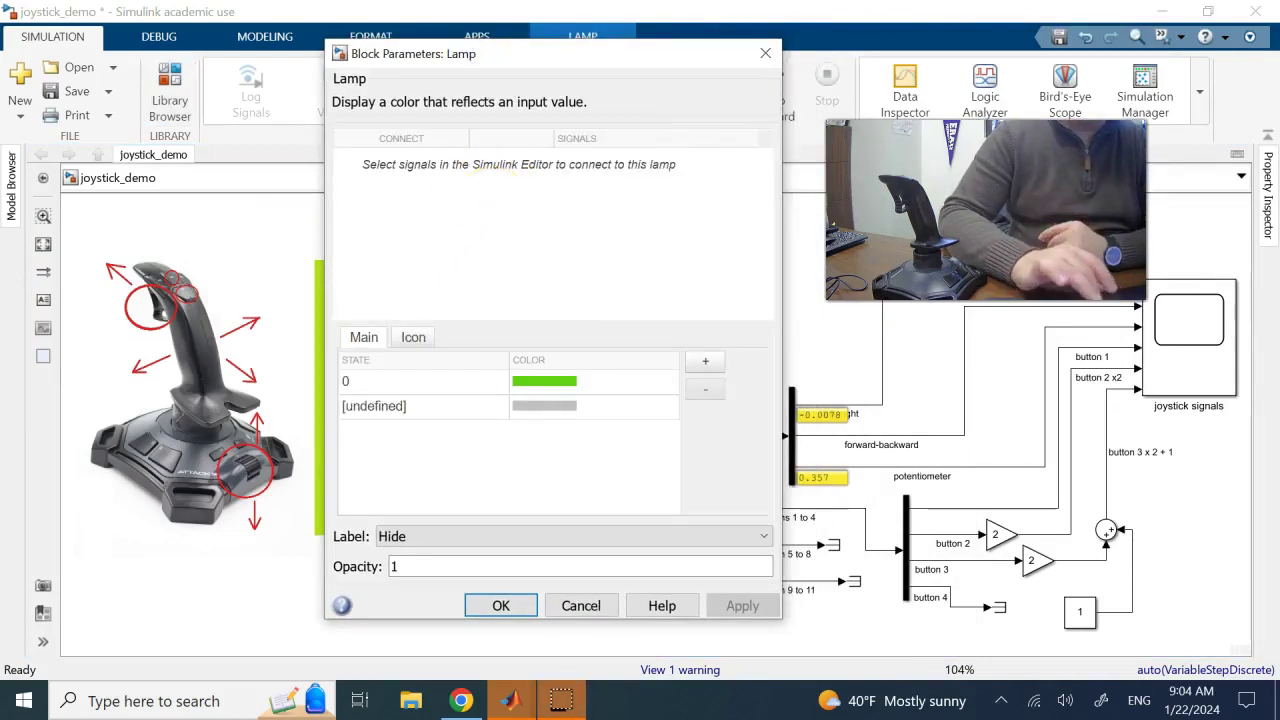
pyautogui.click(1071, 428)
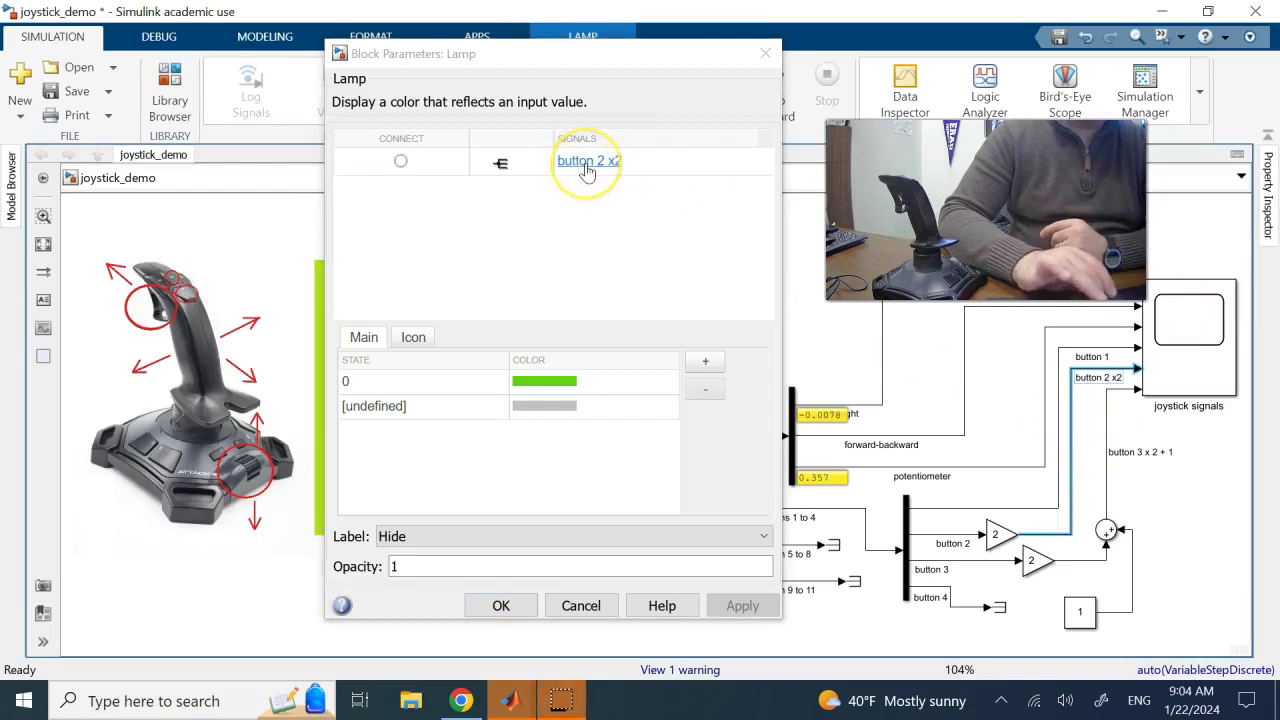
pyautogui.click(400, 163)
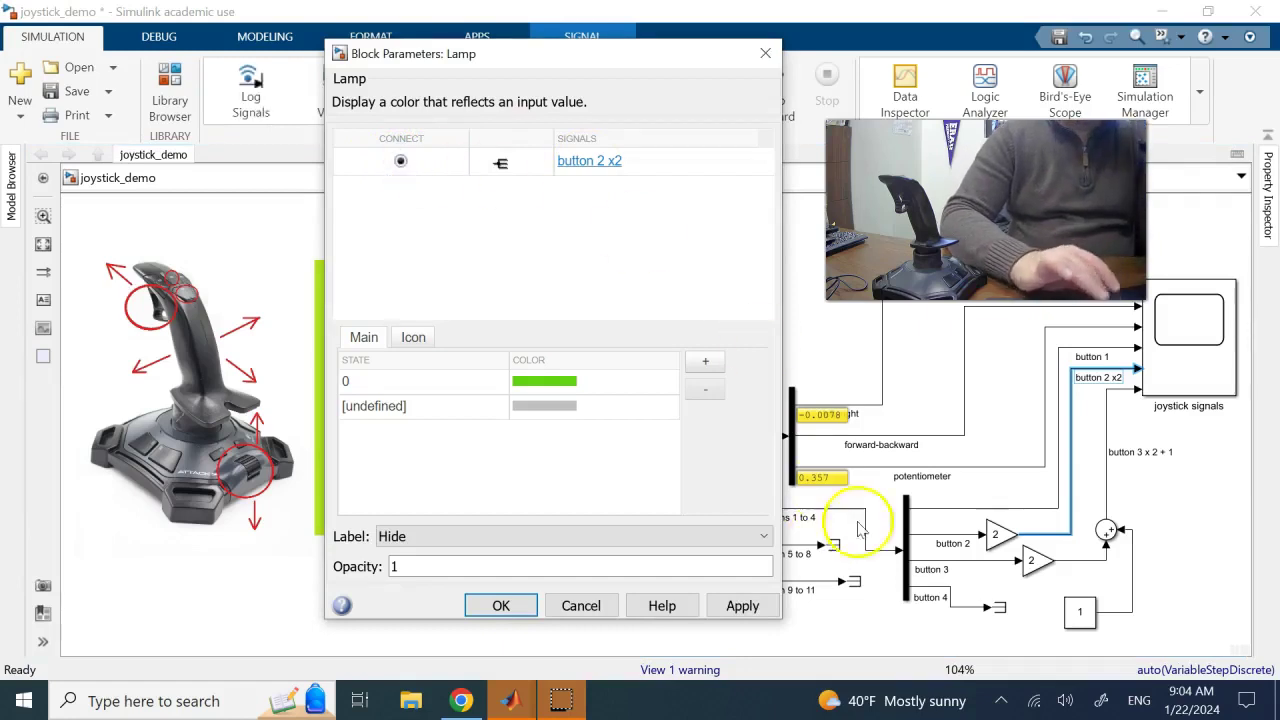
pyautogui.click(748, 606)
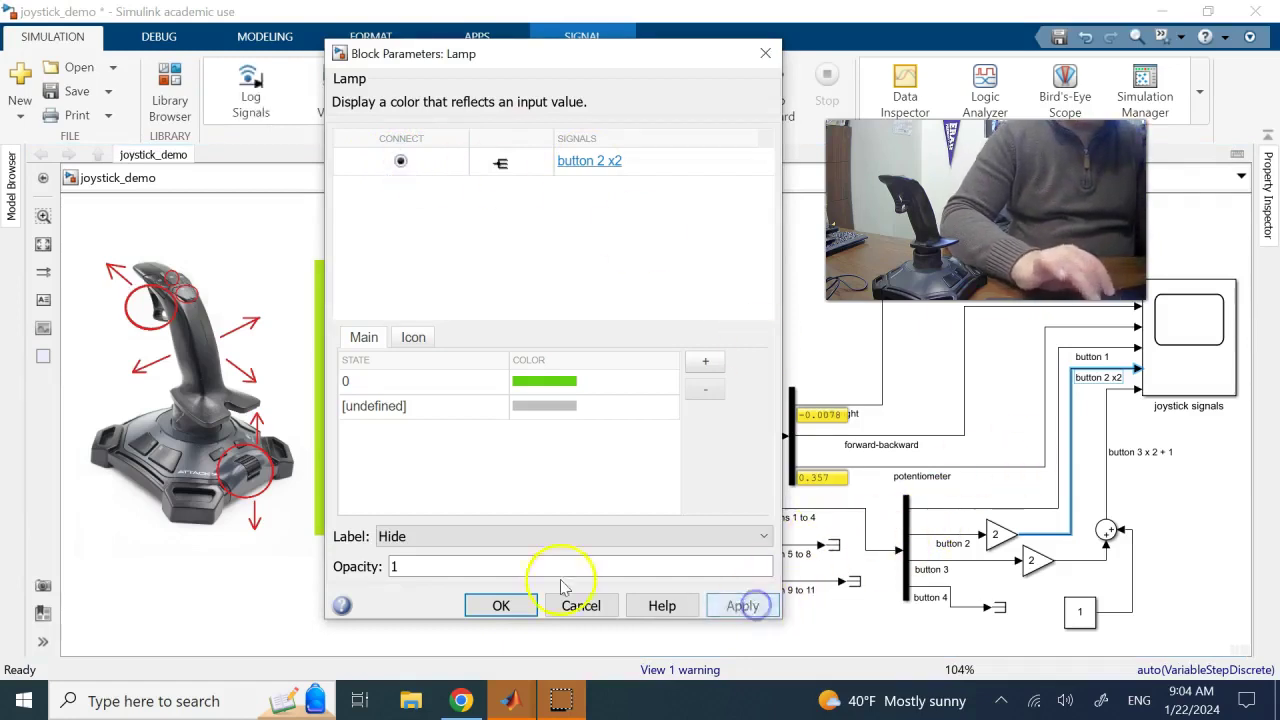
pyautogui.click(502, 605)
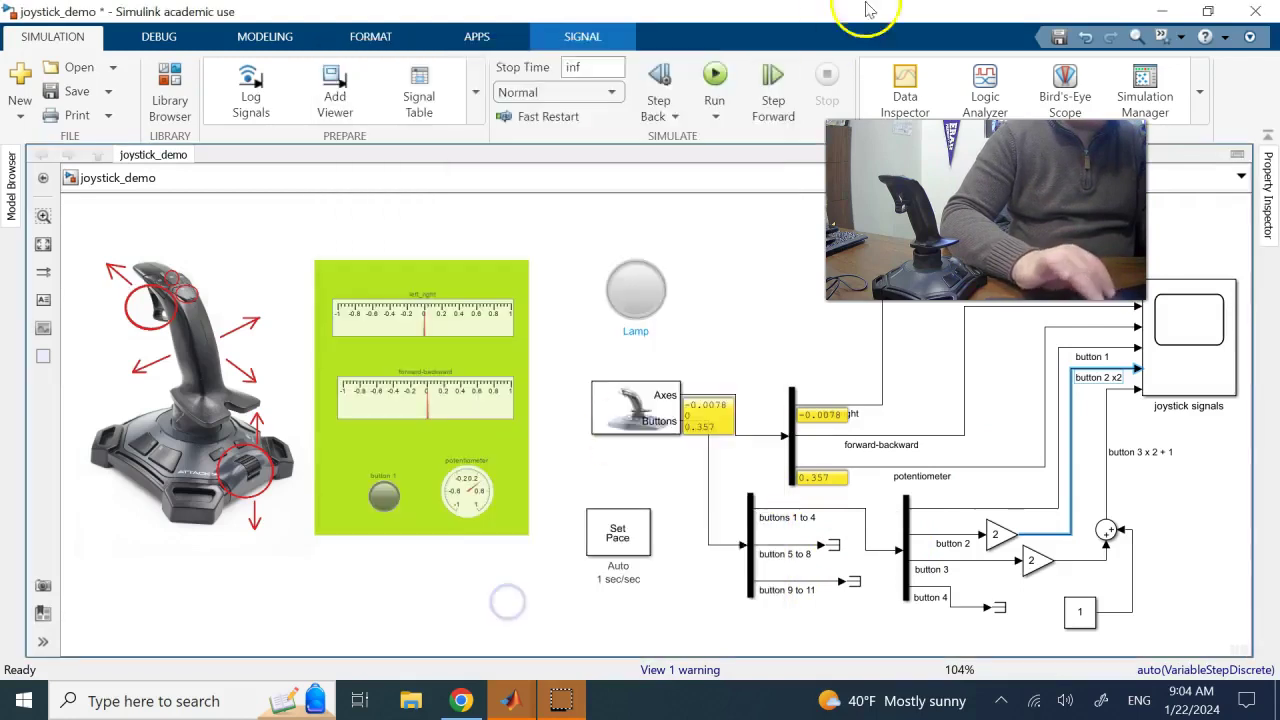
pyautogui.click(716, 76)
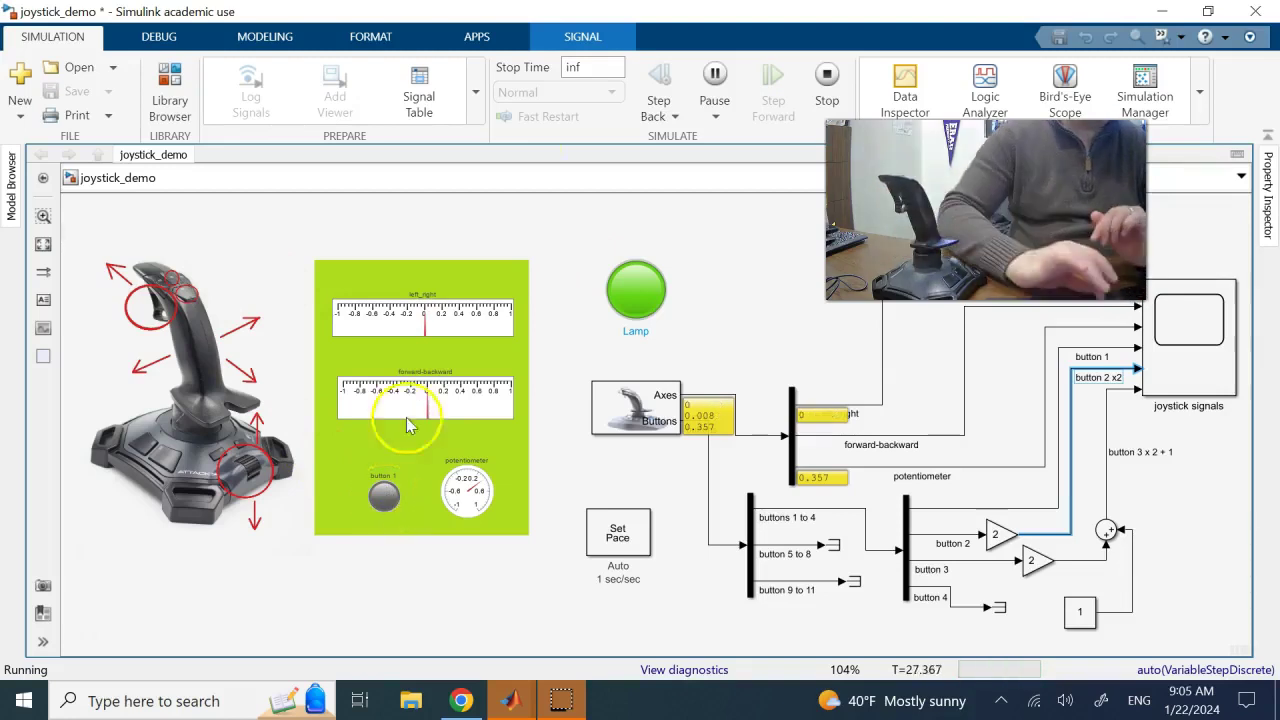
pyautogui.click(826, 78)
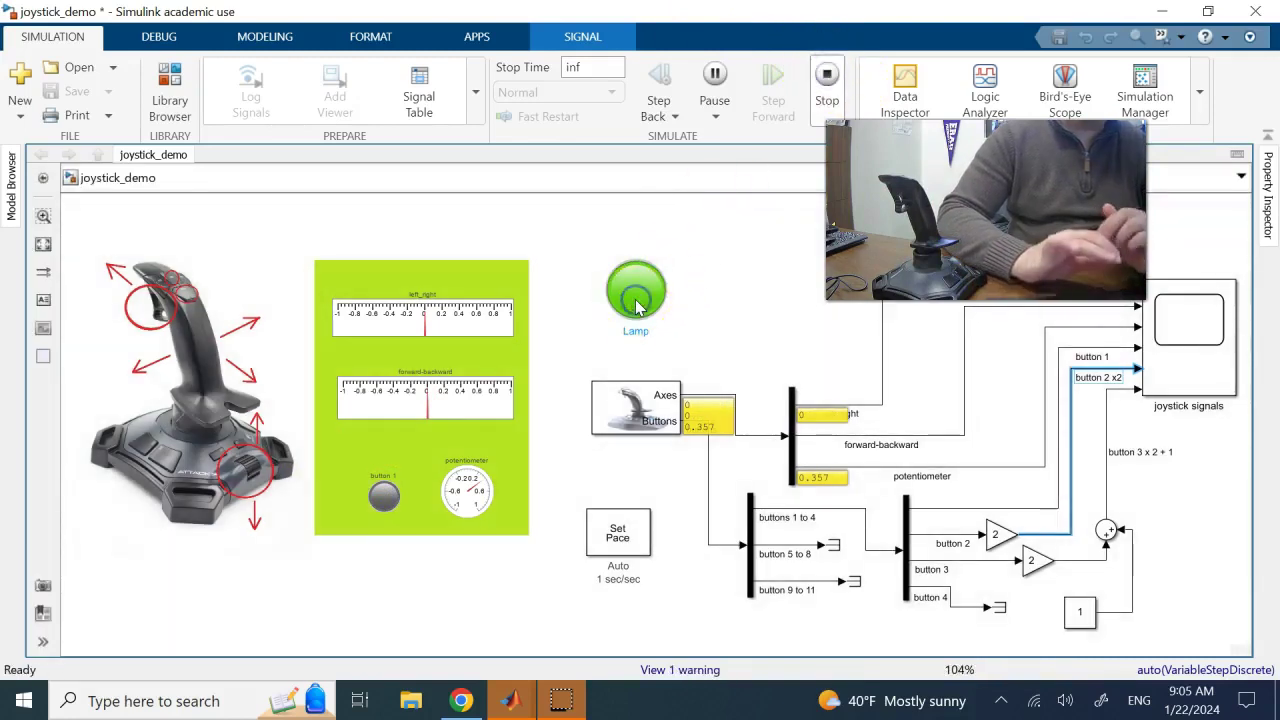
# Step: Add a state with value 1 to the new lamp's block parameters
pyautogui.doubleClick(636, 303)
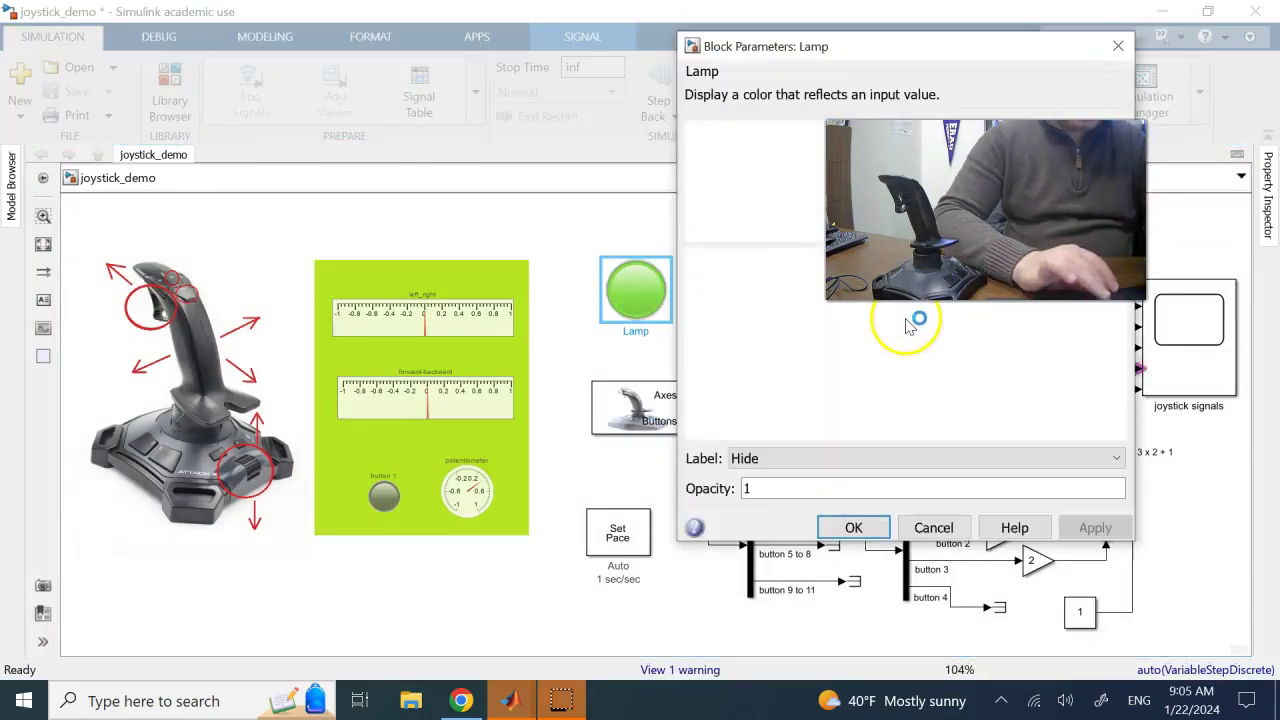
pyautogui.click(785, 46)
pyautogui.moveTo(785, 46); pyautogui.dragTo(469, 56)
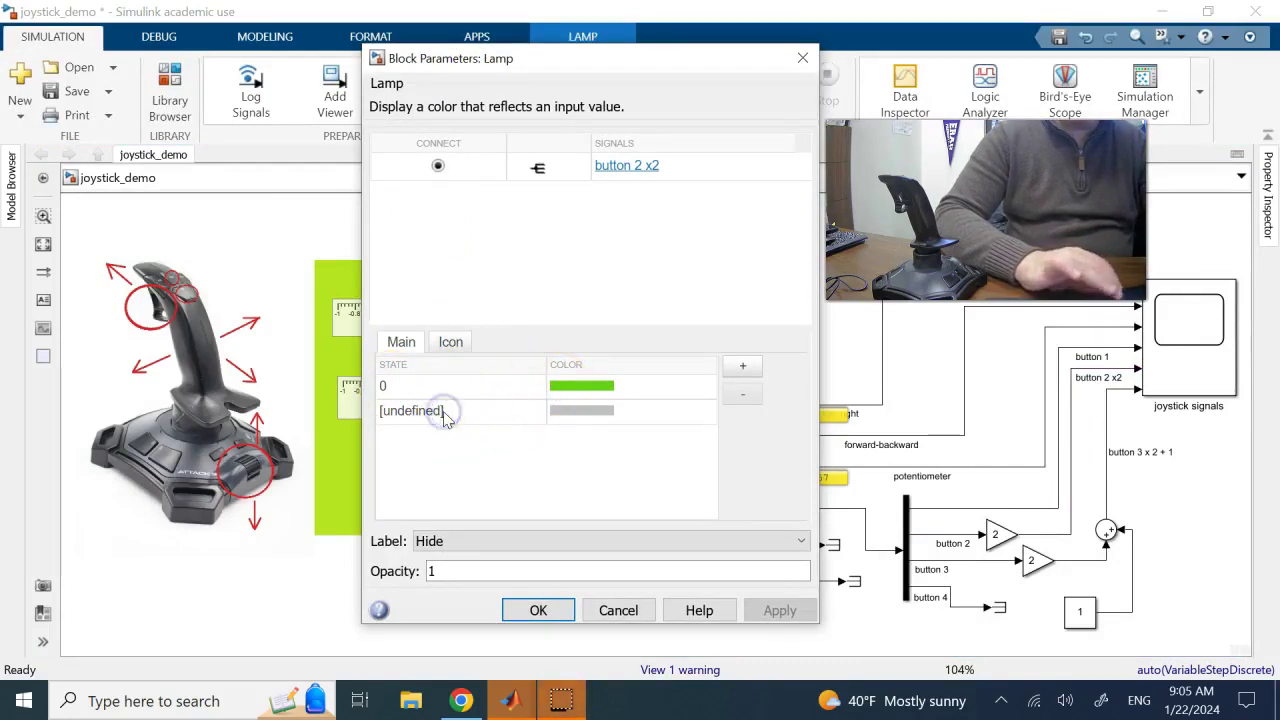
pyautogui.click(740, 367)
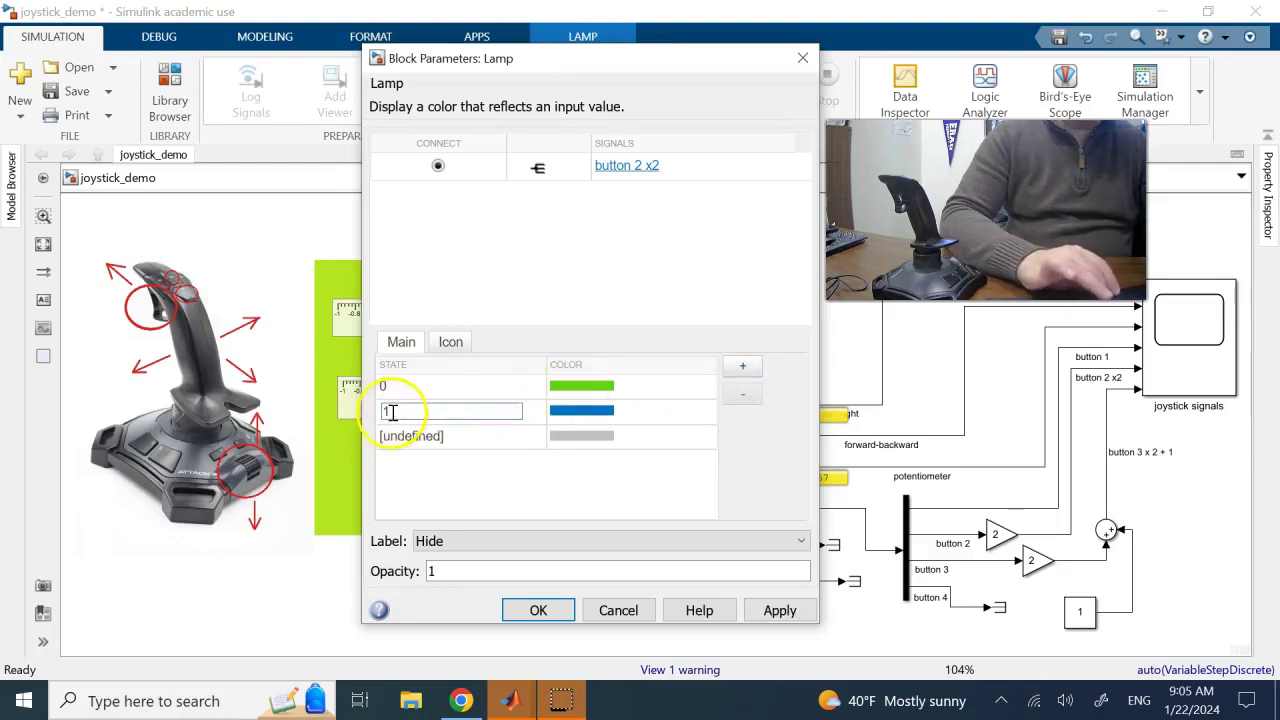
# Step: Set the color of the new lamp's state 0 to a custom gray with RGB 100, 100, 100
pyautogui.click(588, 390)
pyautogui.click(588, 387)
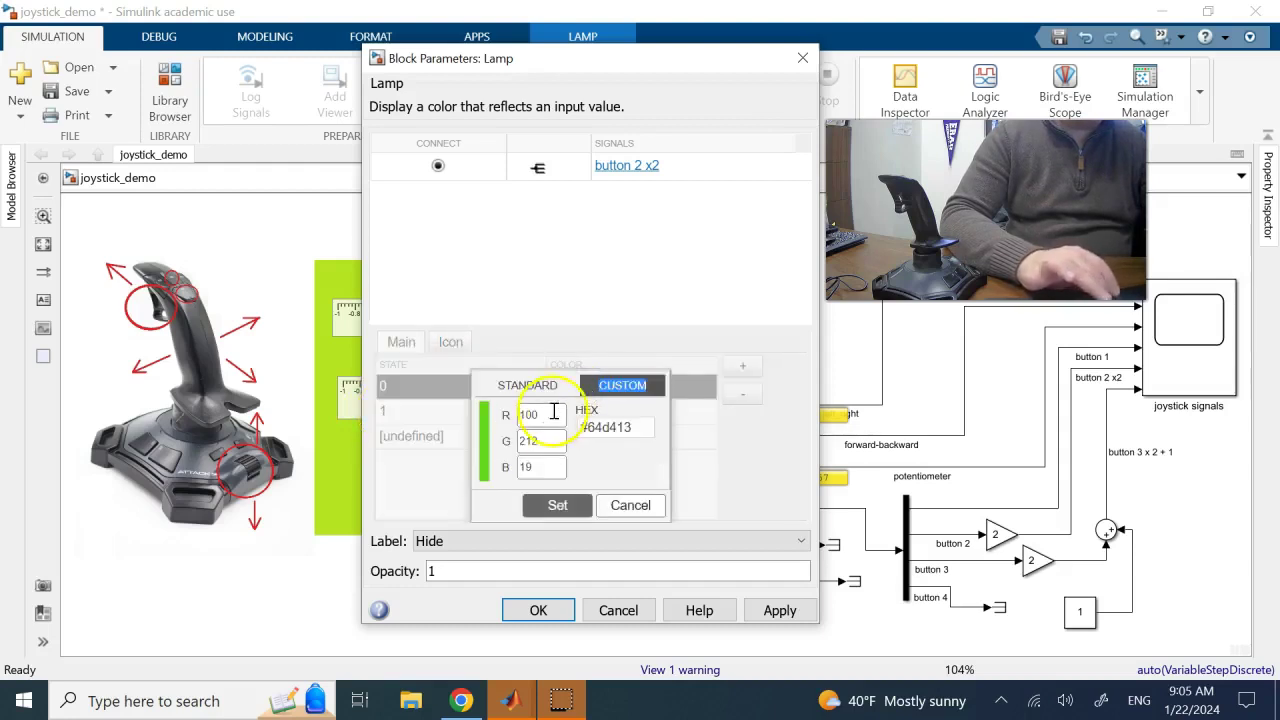
pyautogui.click(542, 447)
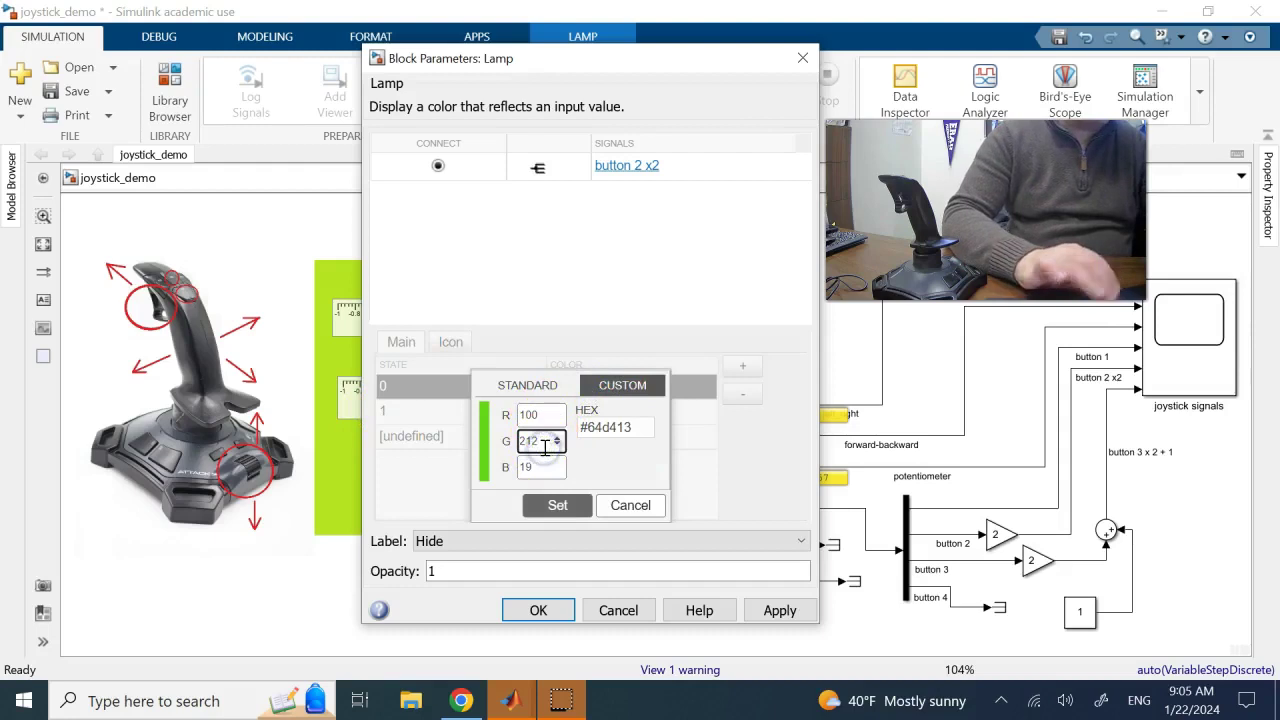
pyautogui.write('2')
pyautogui.write('00')
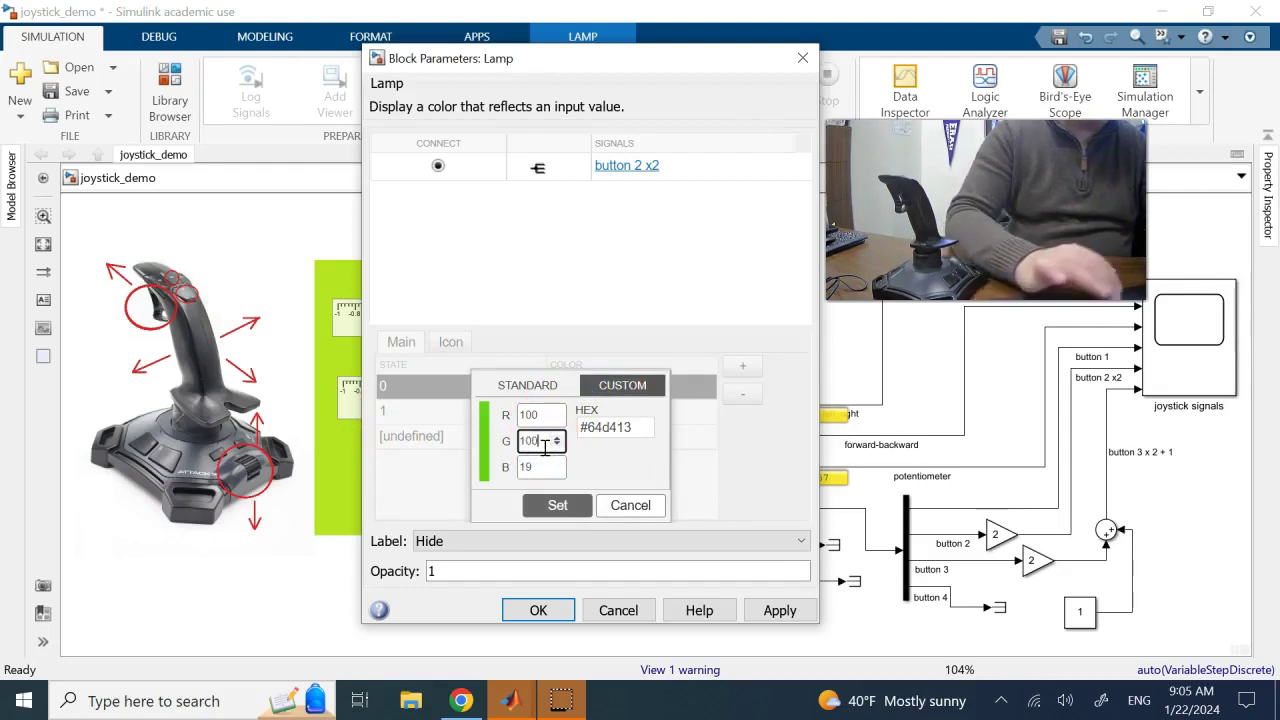
pyautogui.click(533, 468)
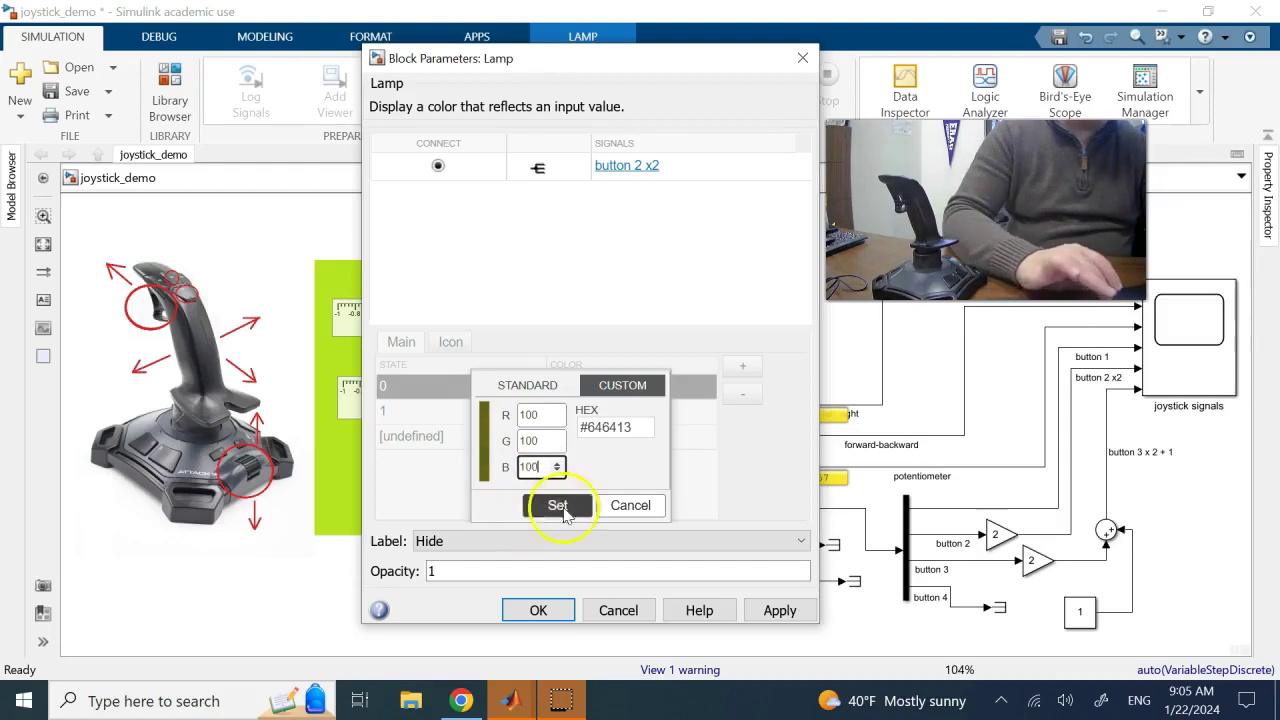
pyautogui.write('100')
pyautogui.click(563, 505)
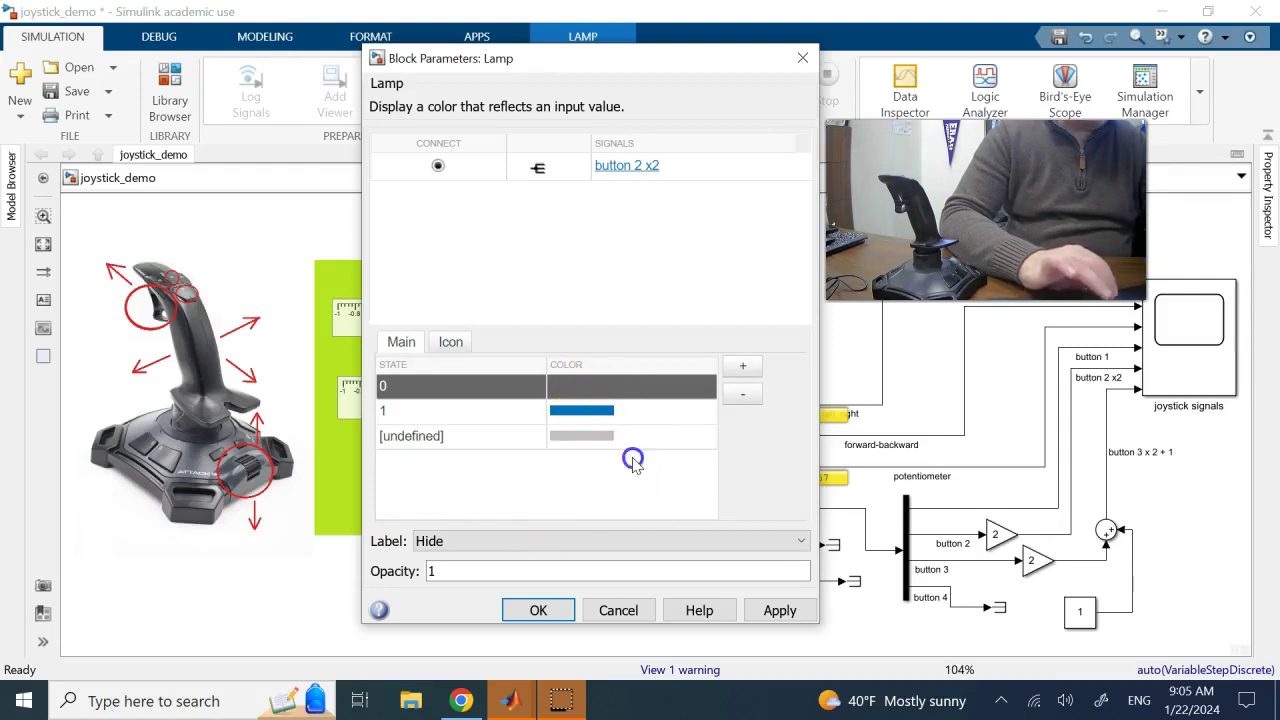
# Step: Set the new lamp's state 1 color to the standard bright blue, and test it by running and stopping the simulation
pyautogui.click(583, 411)
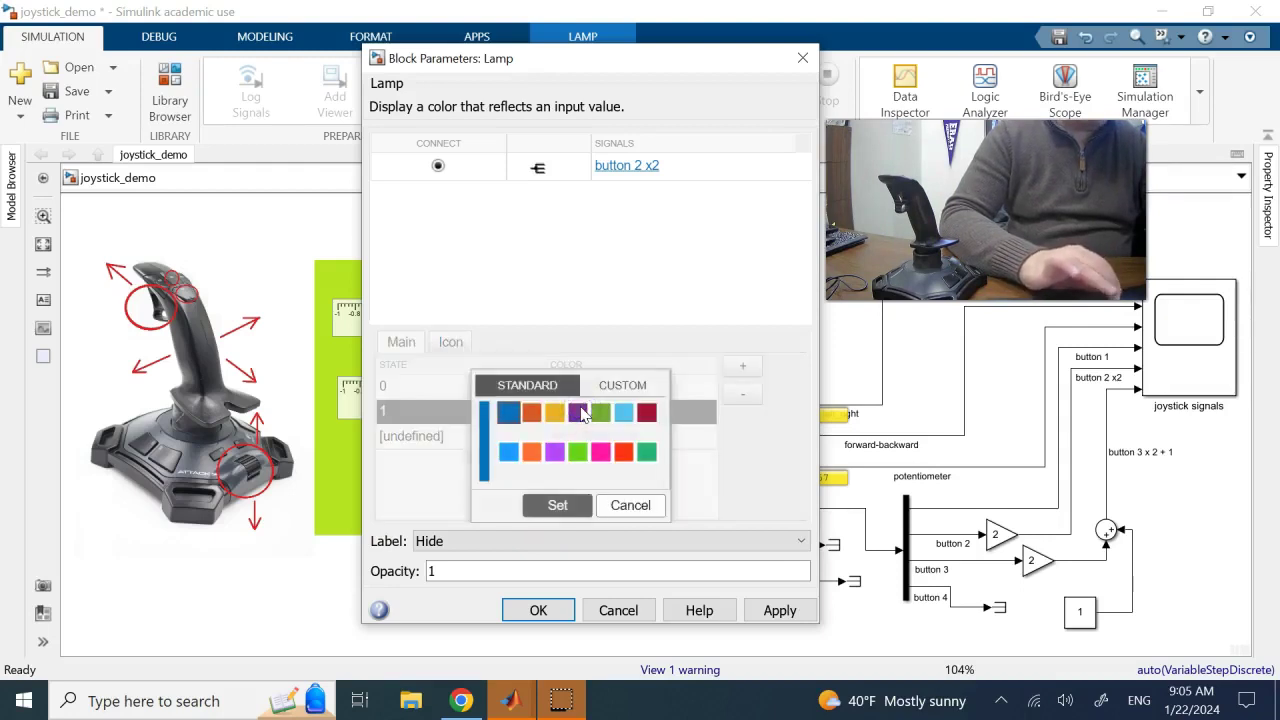
pyautogui.click(686, 270)
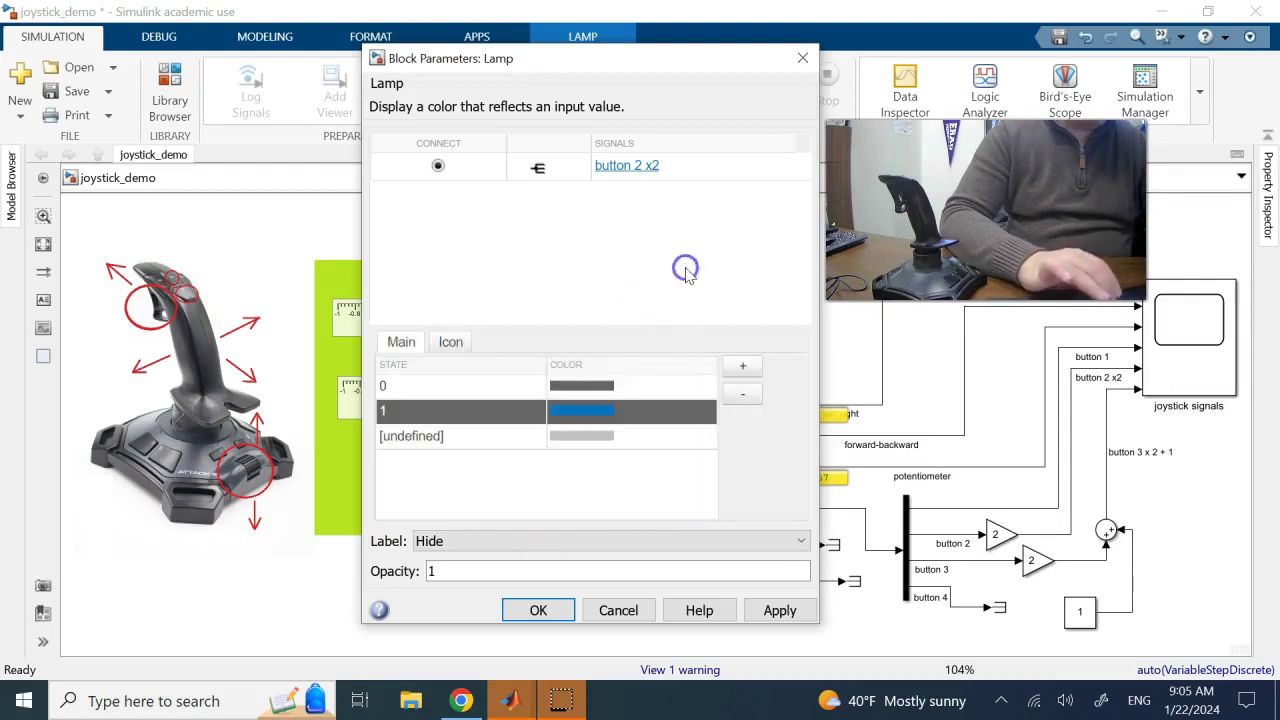
pyautogui.click(589, 413)
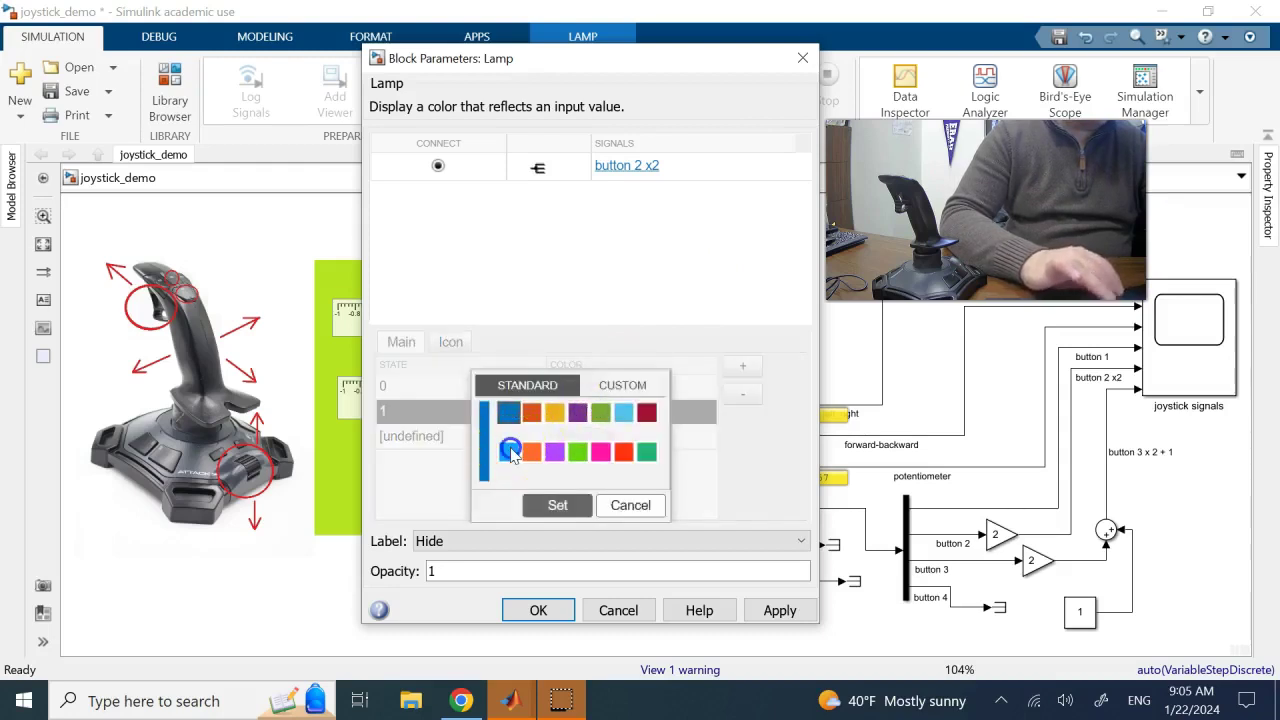
pyautogui.click(546, 505)
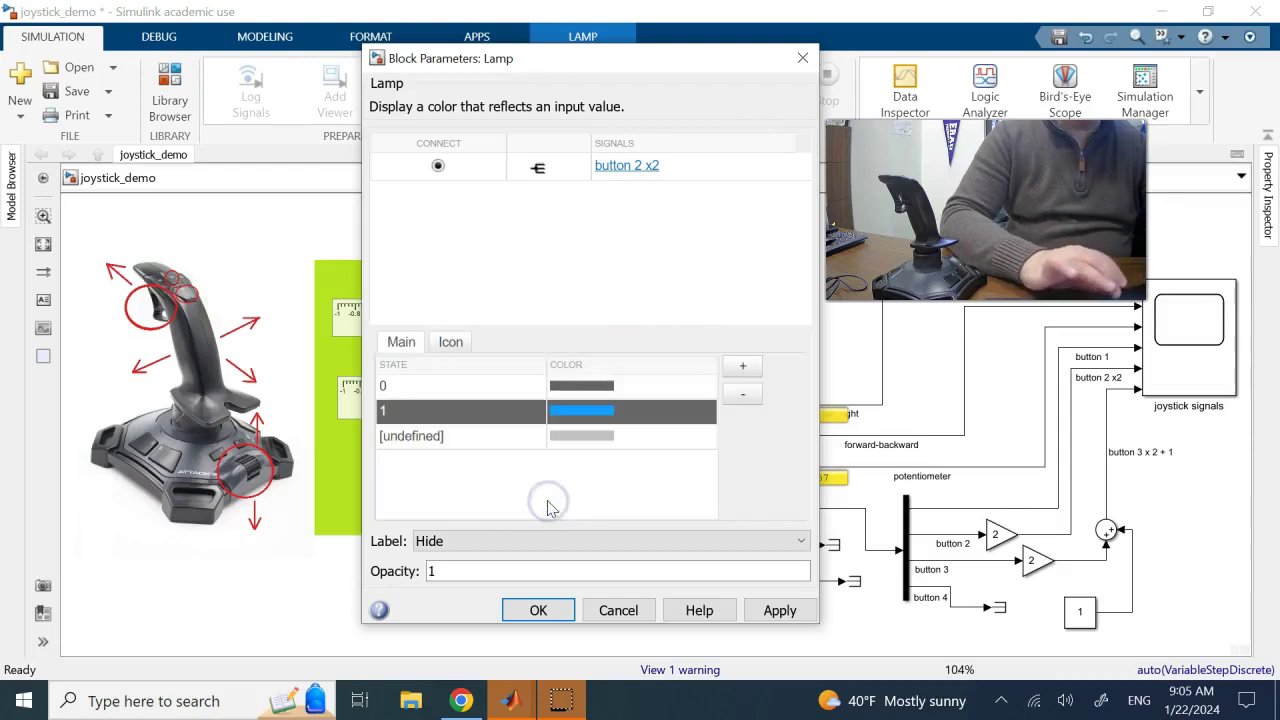
pyautogui.click(538, 610)
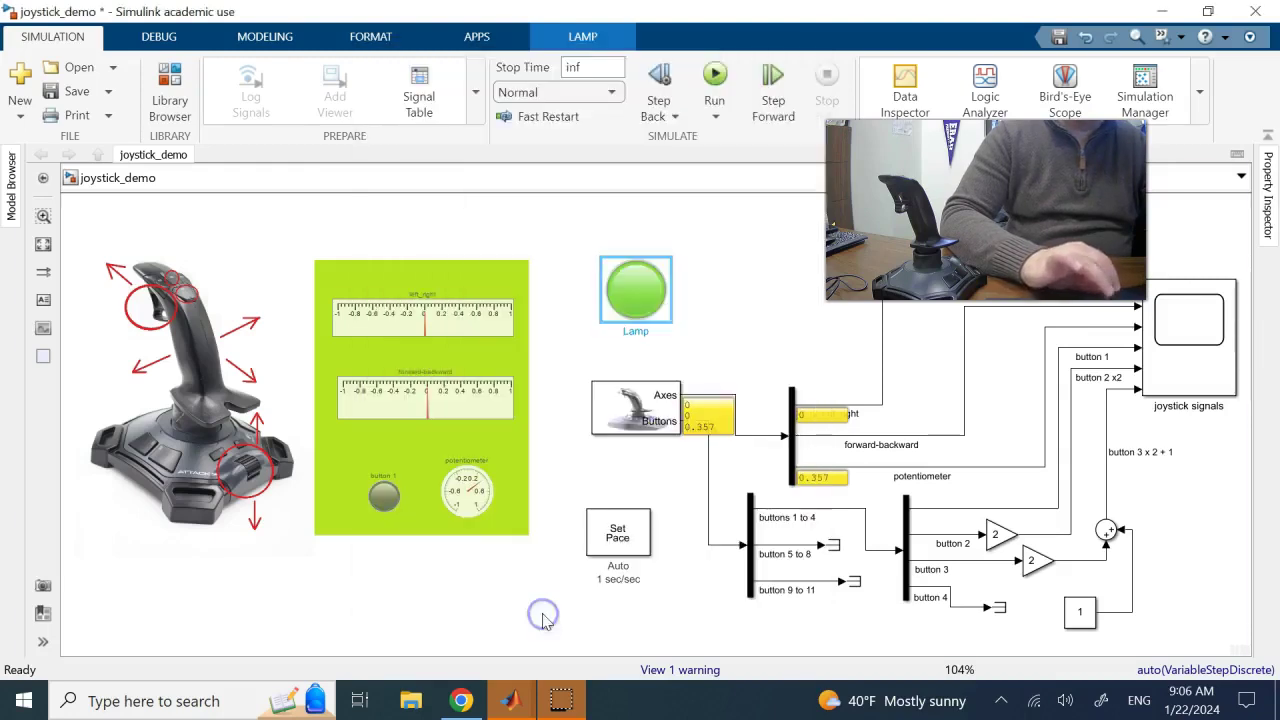
pyautogui.click(716, 78)
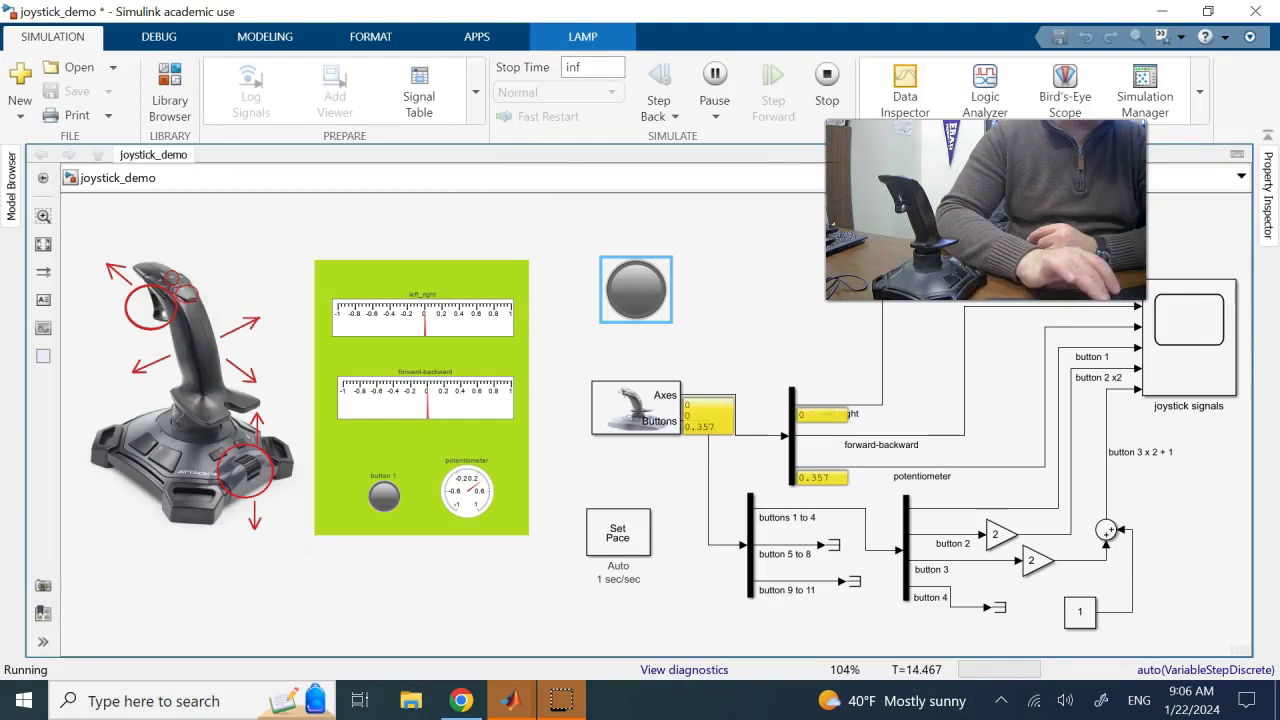
pyautogui.click(826, 78)
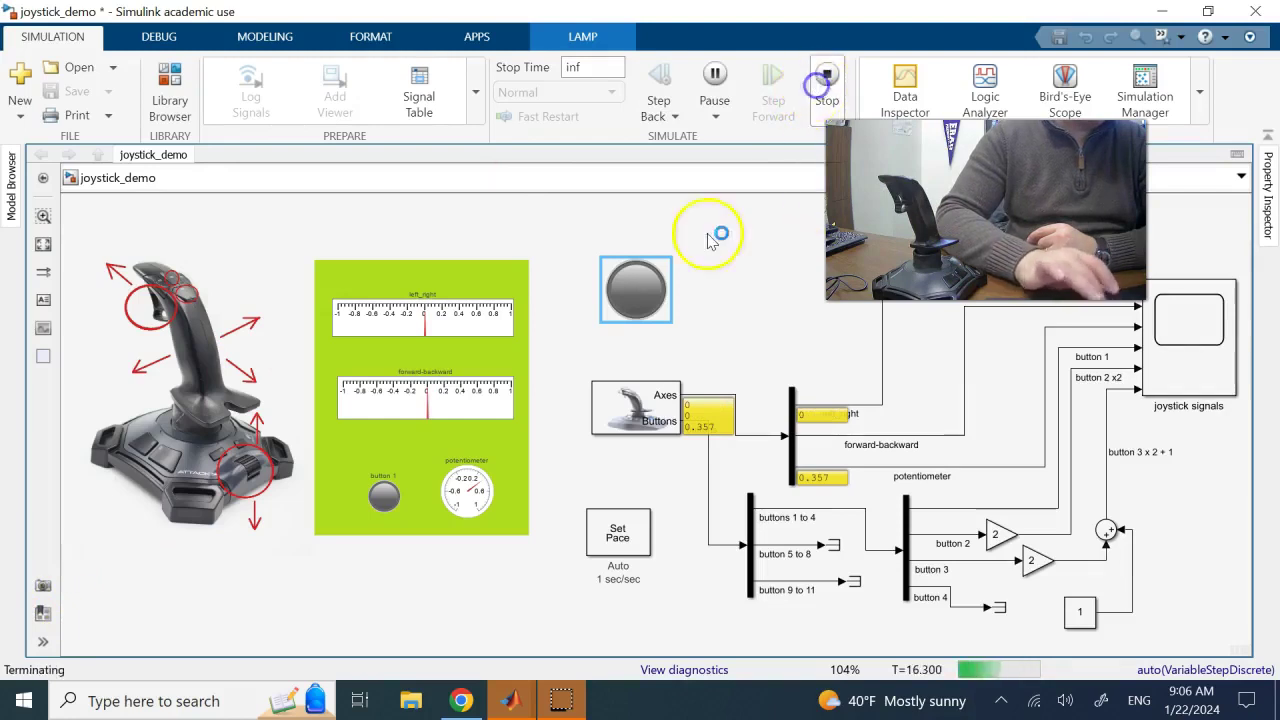
# Step: Examine the color settings of the gray lamp's undefined, 1 and 0 states in its block parameters
pyautogui.doubleClick(650, 290)
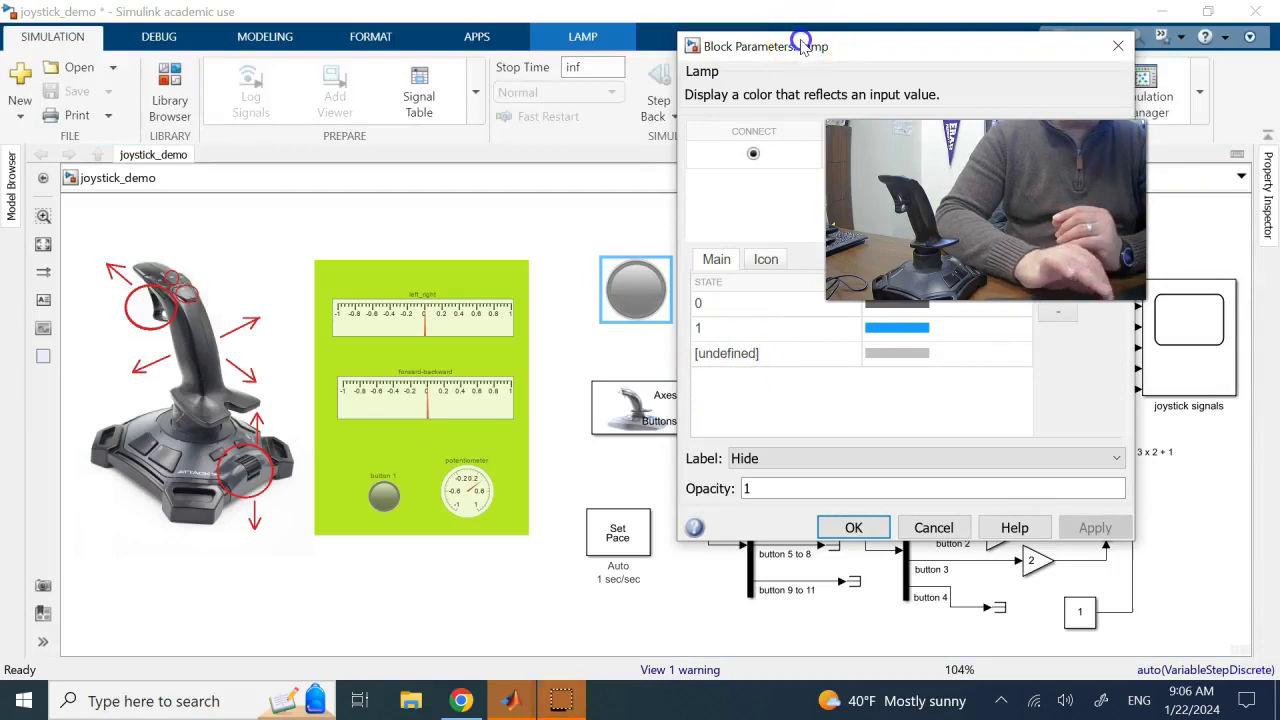
pyautogui.moveTo(805, 46); pyautogui.dragTo(536, 70)
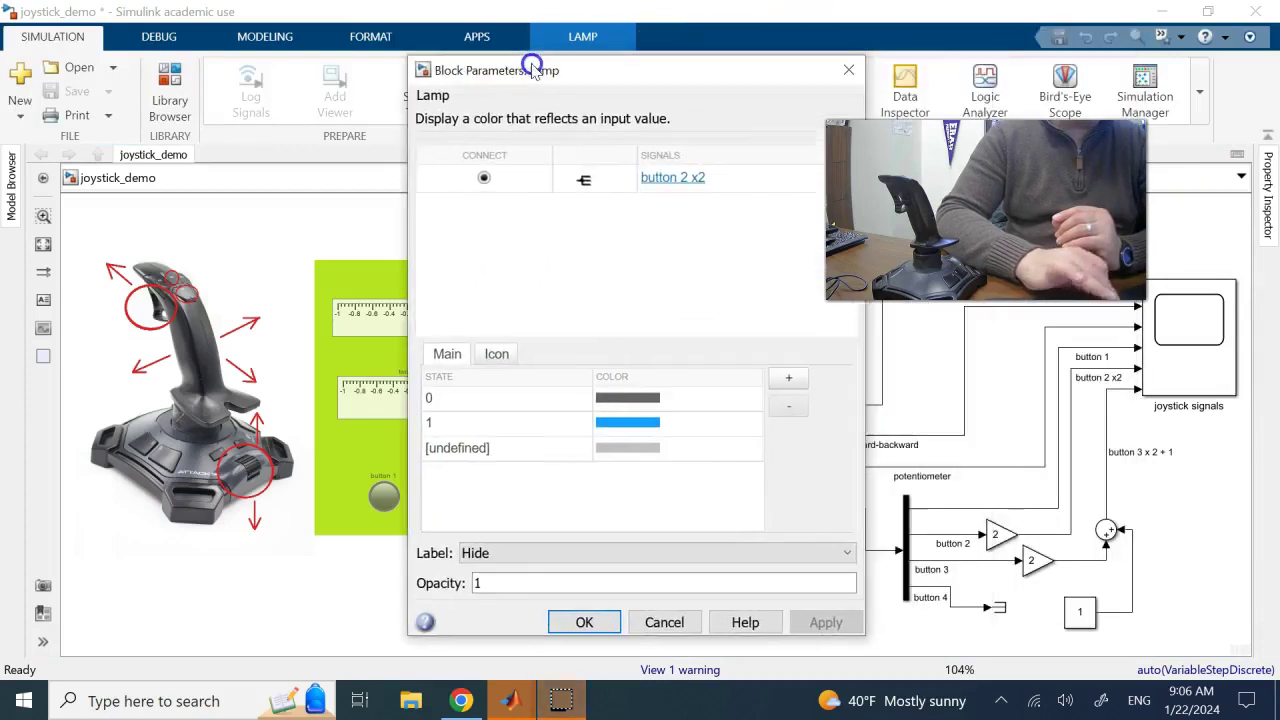
pyautogui.click(722, 453)
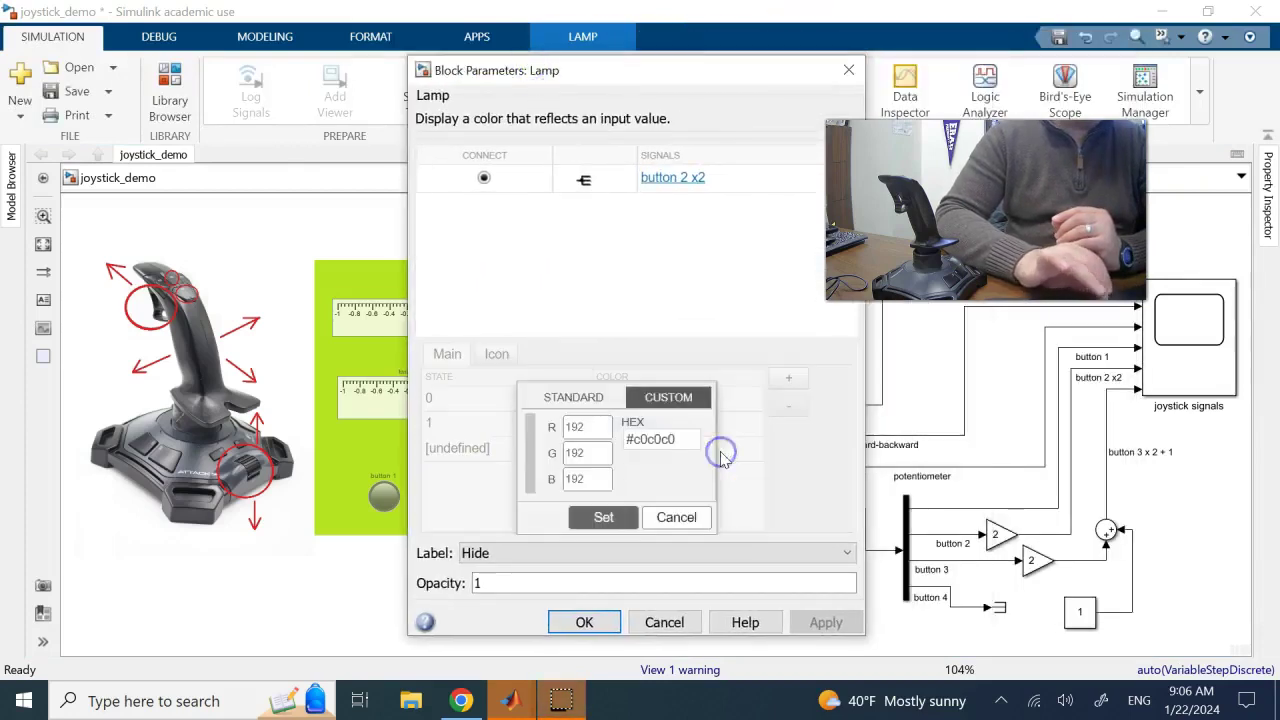
pyautogui.click(675, 517)
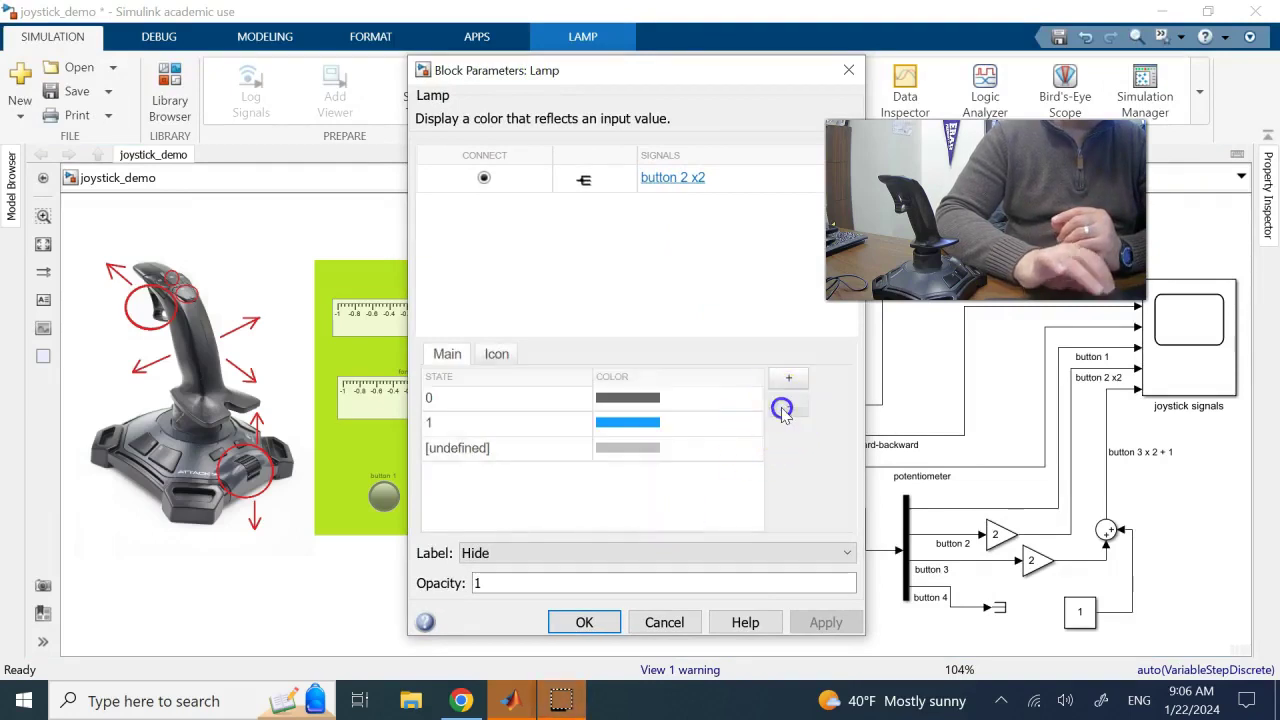
pyautogui.click(664, 450)
pyautogui.click(688, 517)
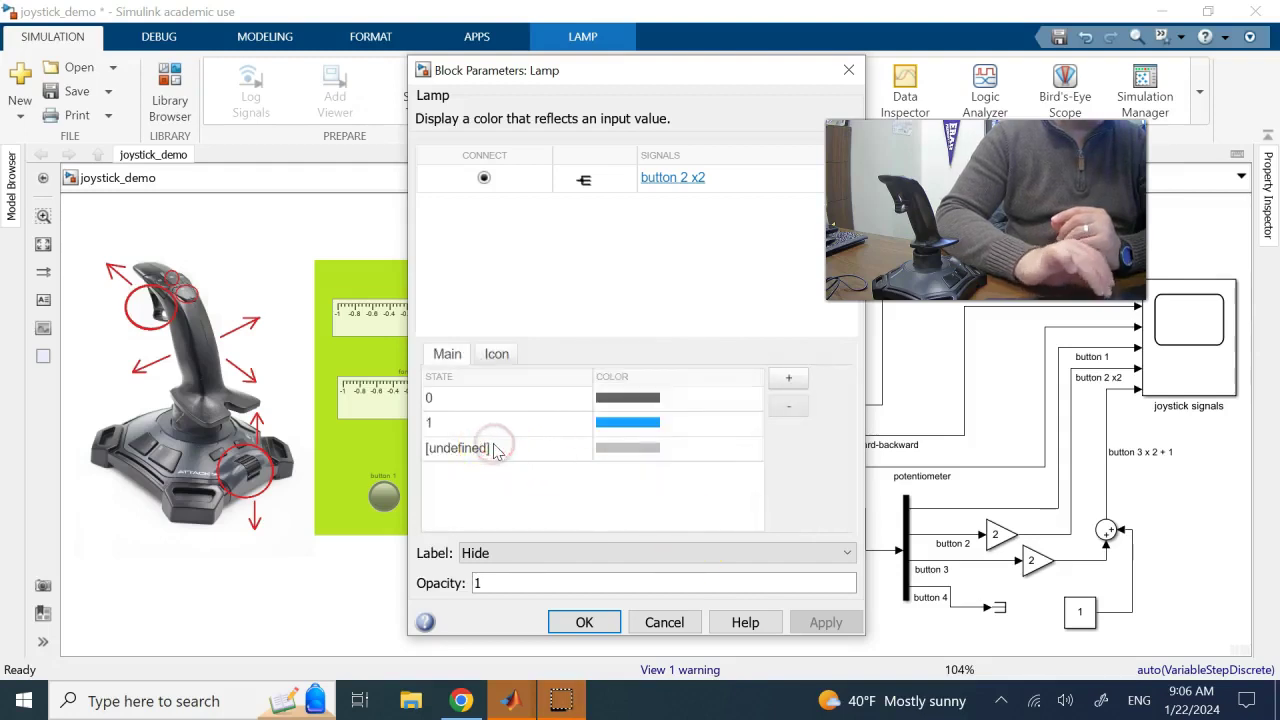
pyautogui.click(707, 421)
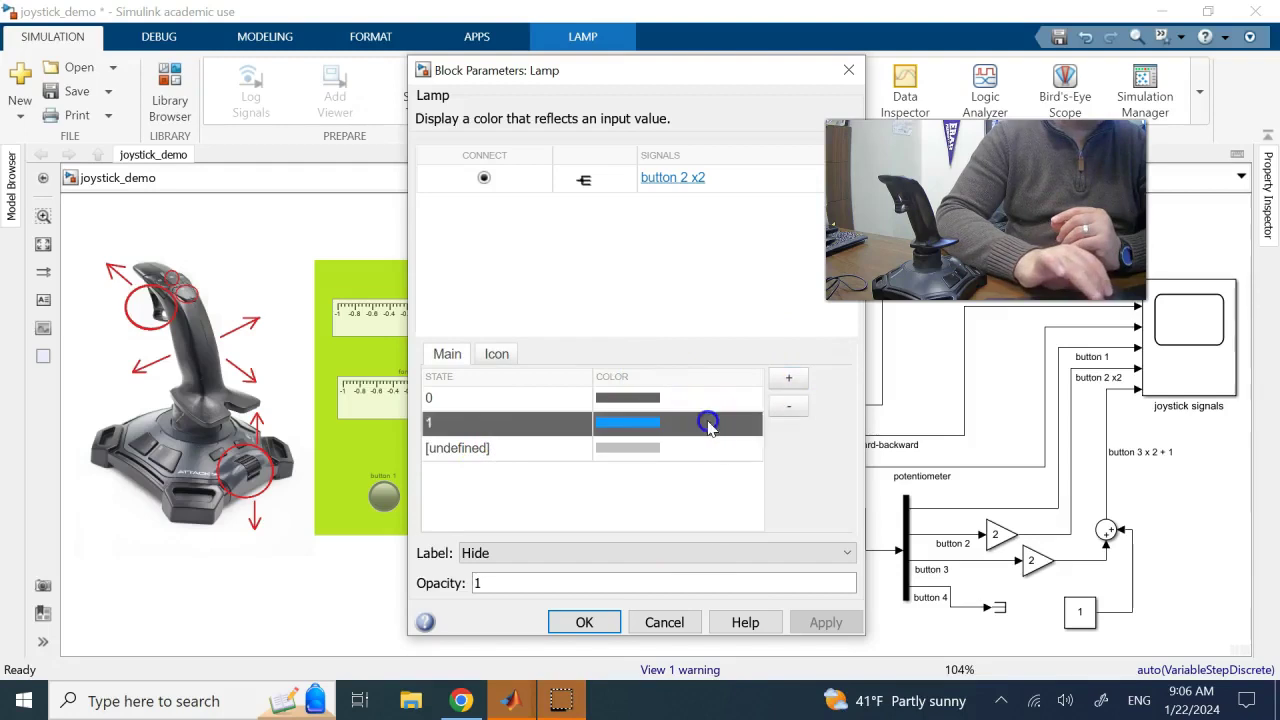
pyautogui.click(662, 517)
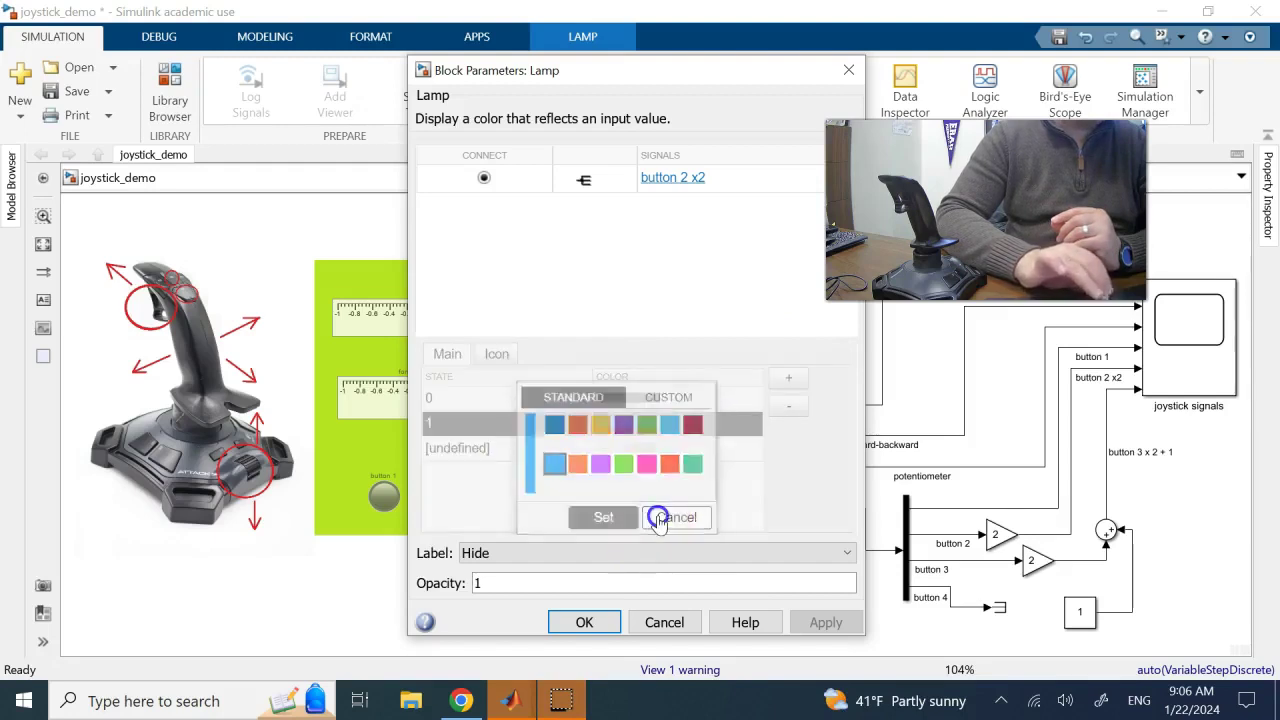
pyautogui.click(710, 397)
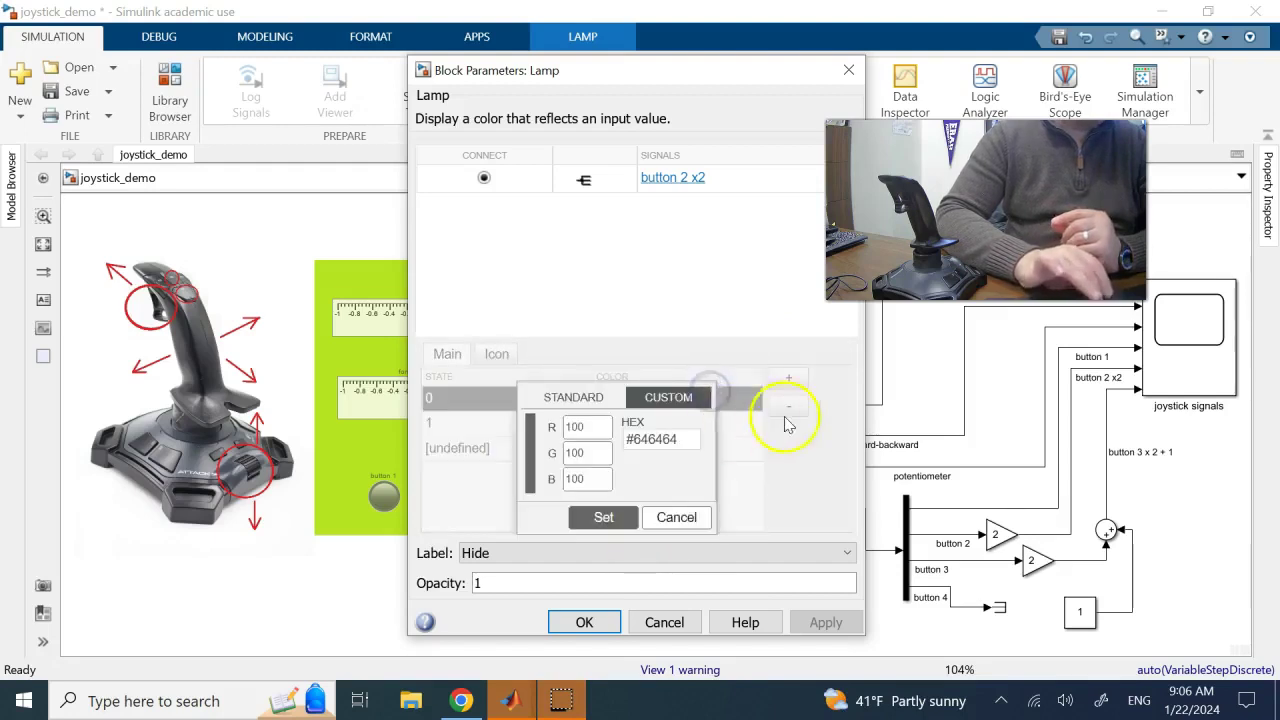
pyautogui.click(688, 520)
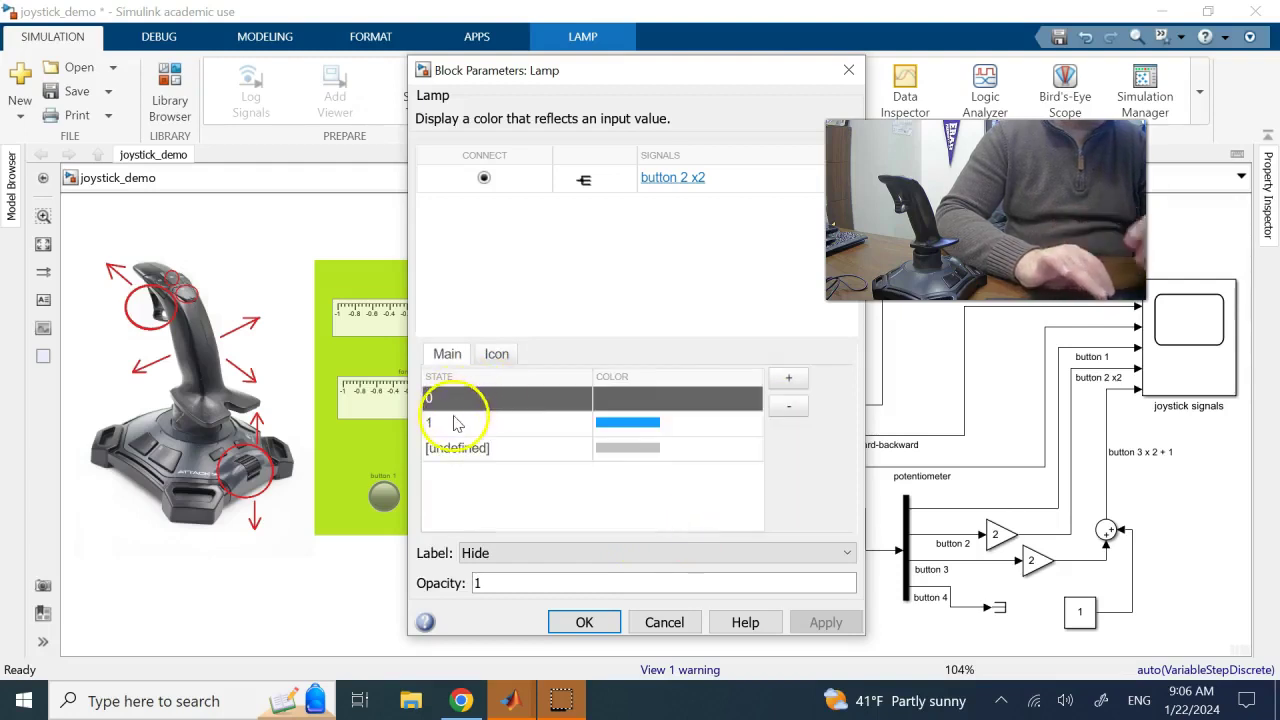
# Step: Set the value of the lamp's blue state to 2 and apply the block parameters
pyautogui.doubleClick(455, 421)
pyautogui.write('2')
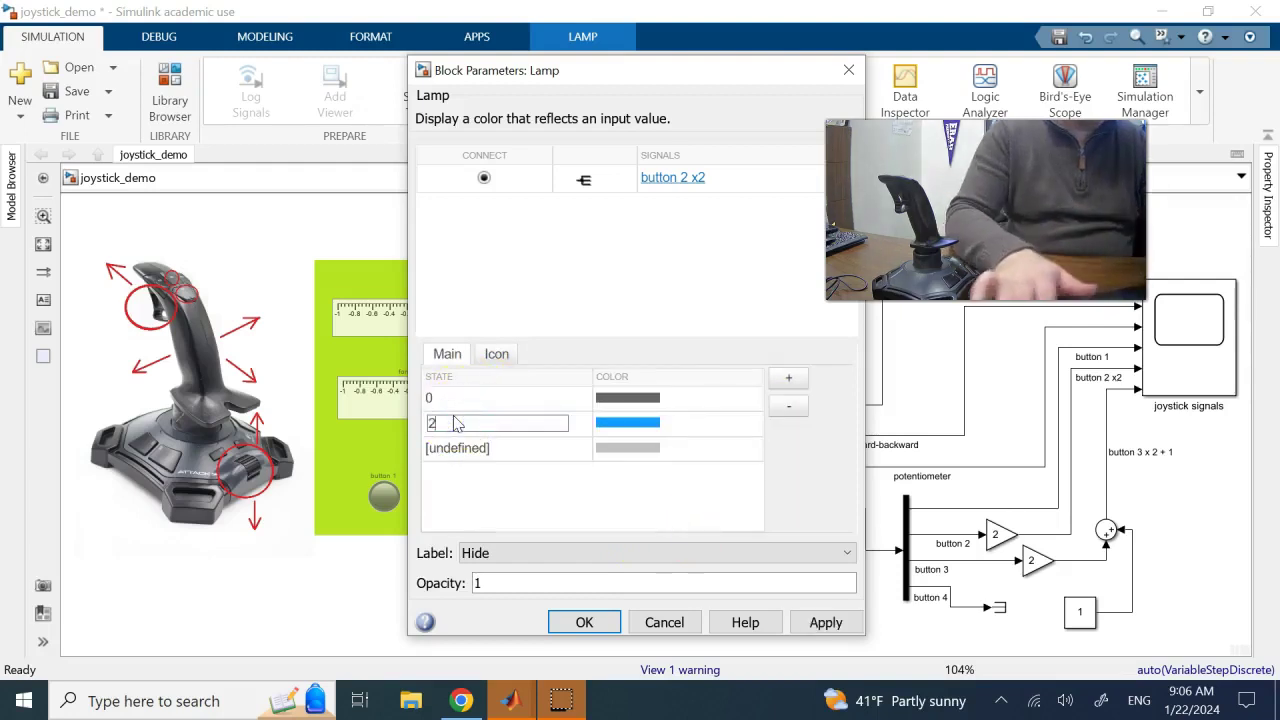
pyautogui.press('Return')
pyautogui.click(585, 622)
# Step: Test the lamp's revised state by running and stopping the joystick_demo simulation
pyautogui.click(716, 78)
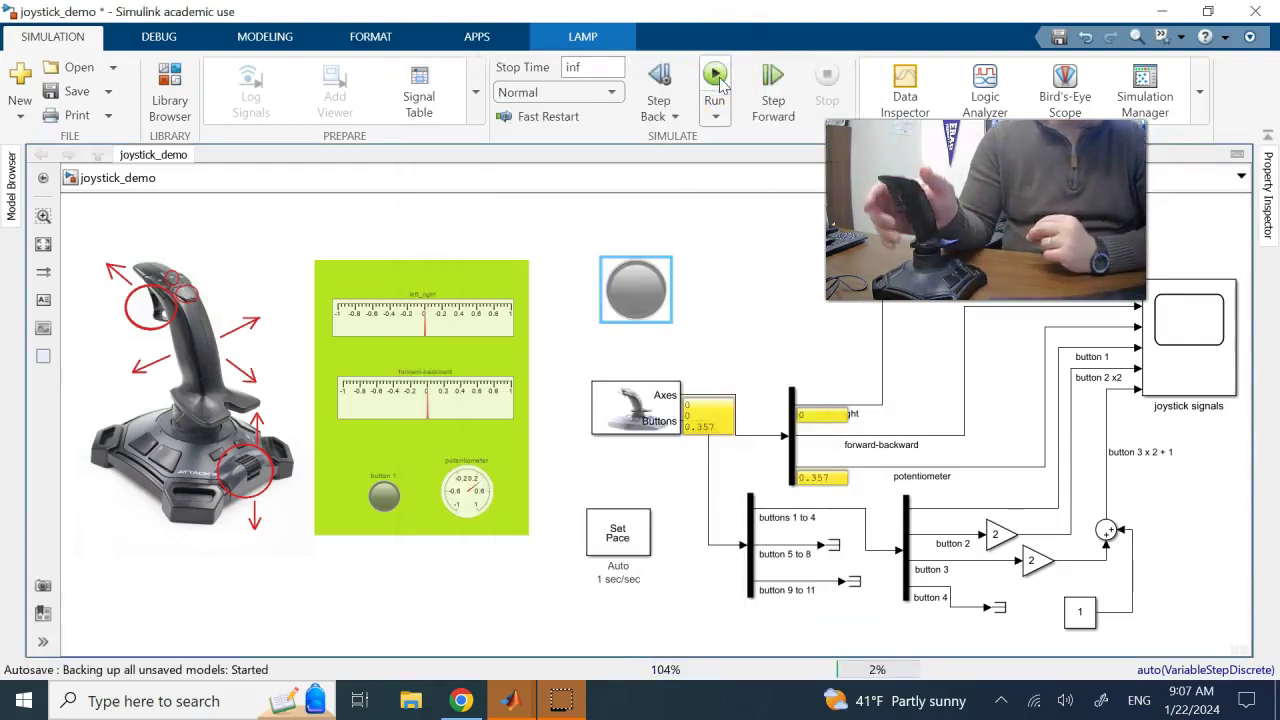
pyautogui.click(716, 82)
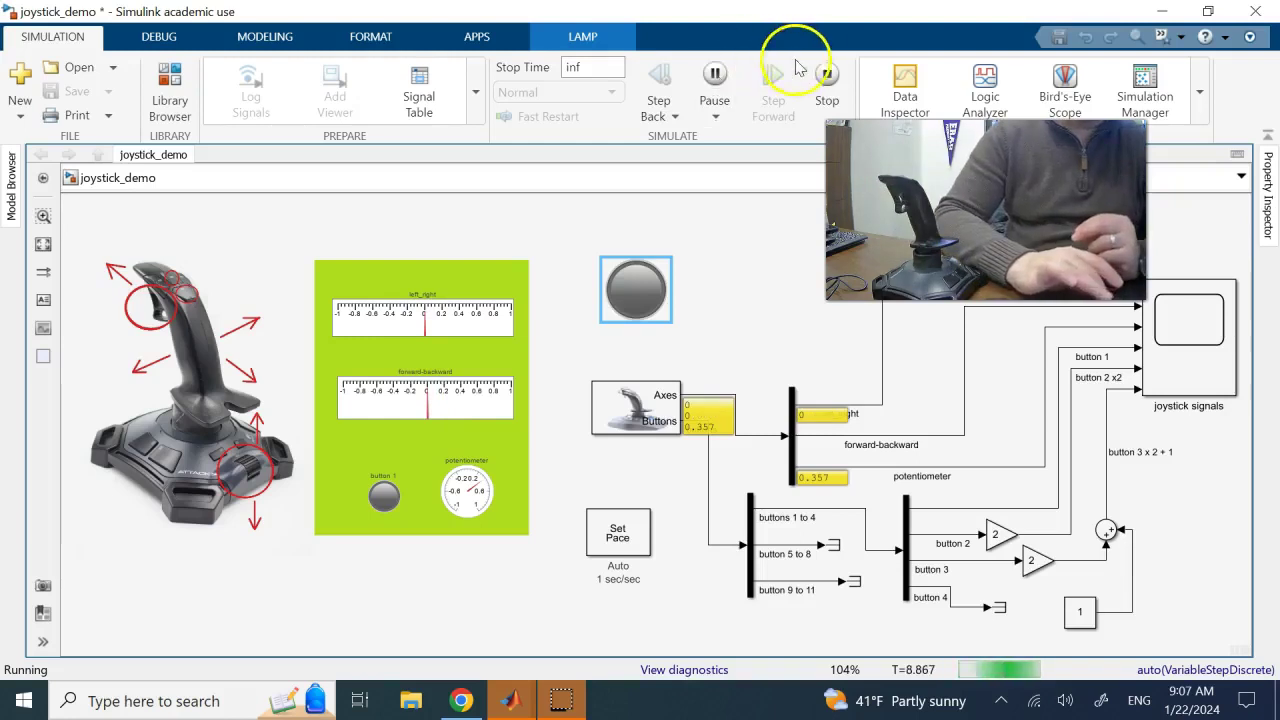
pyautogui.click(826, 74)
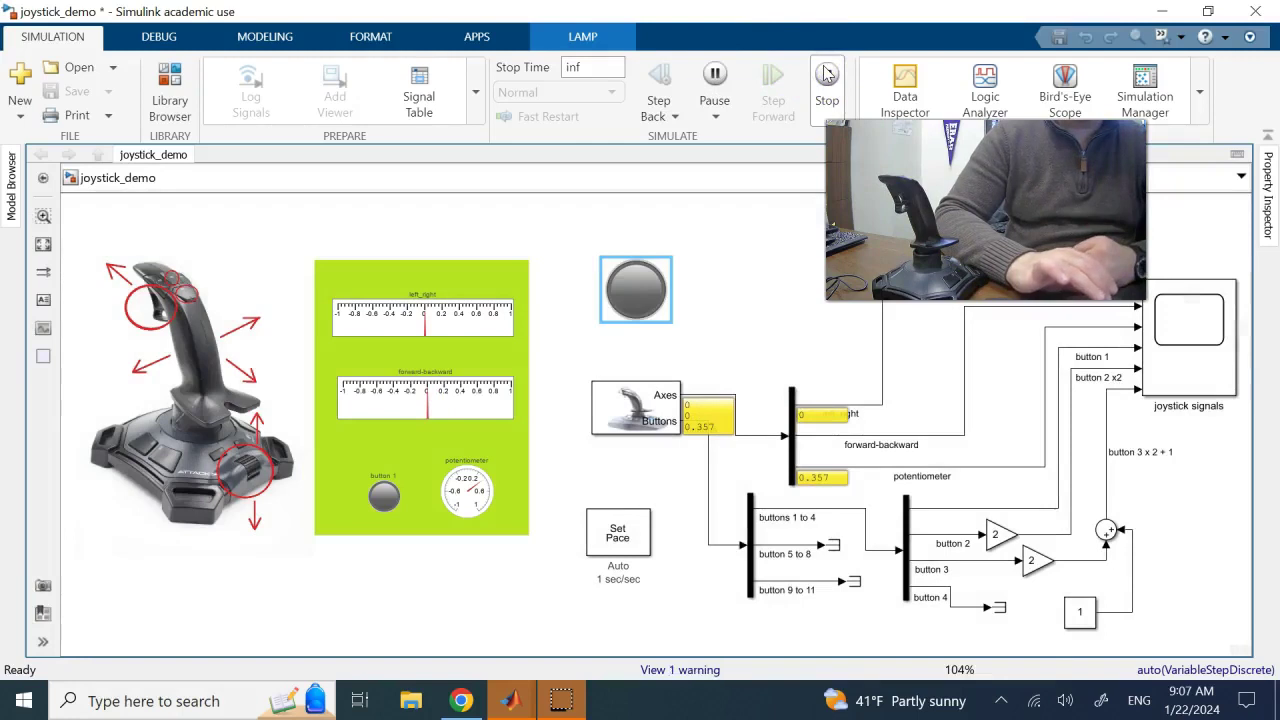
pyautogui.click(697, 76)
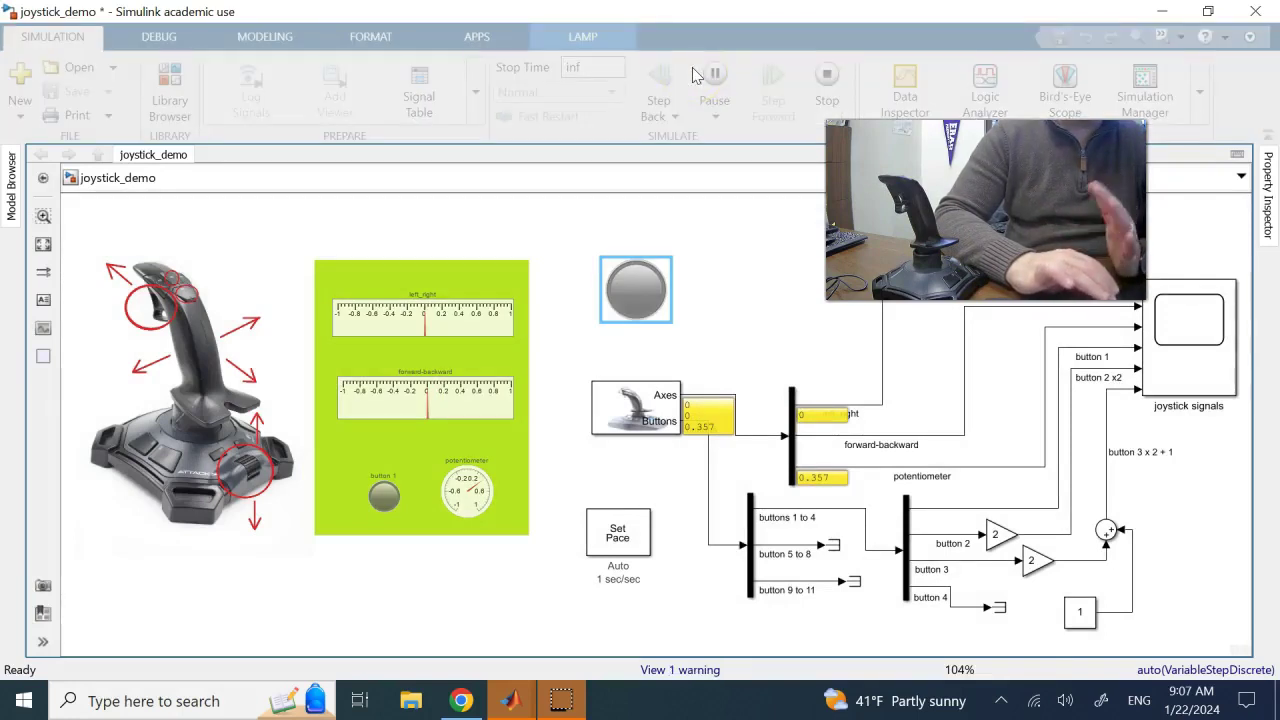
# Step: Review the lamp's state and color list in its block parameters, and close them without changes
pyautogui.doubleClick(648, 292)
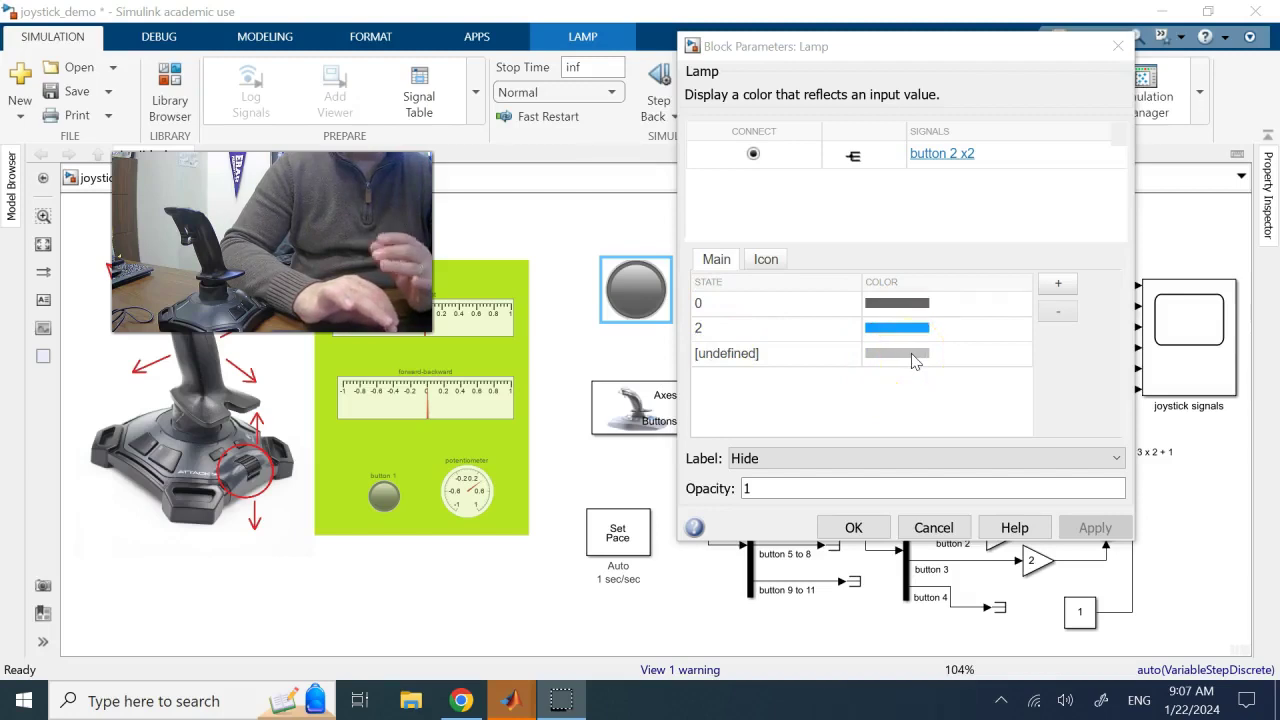
pyautogui.click(846, 357)
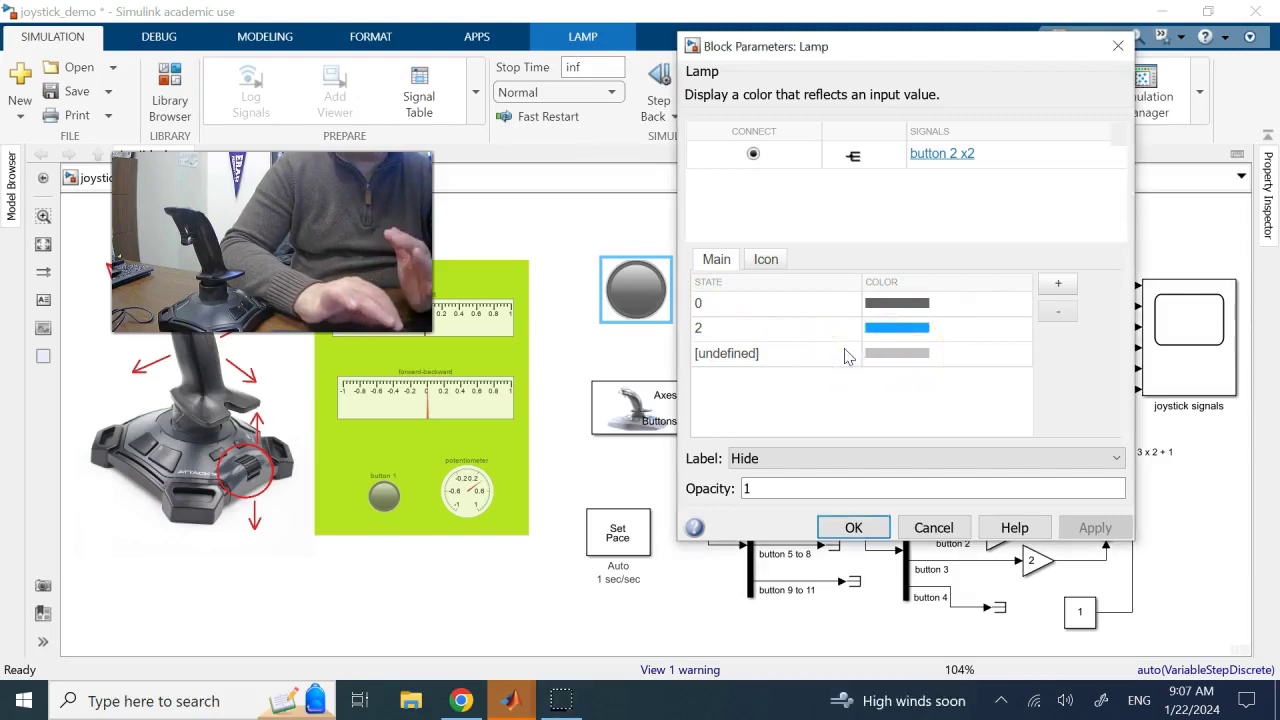
pyautogui.click(787, 357)
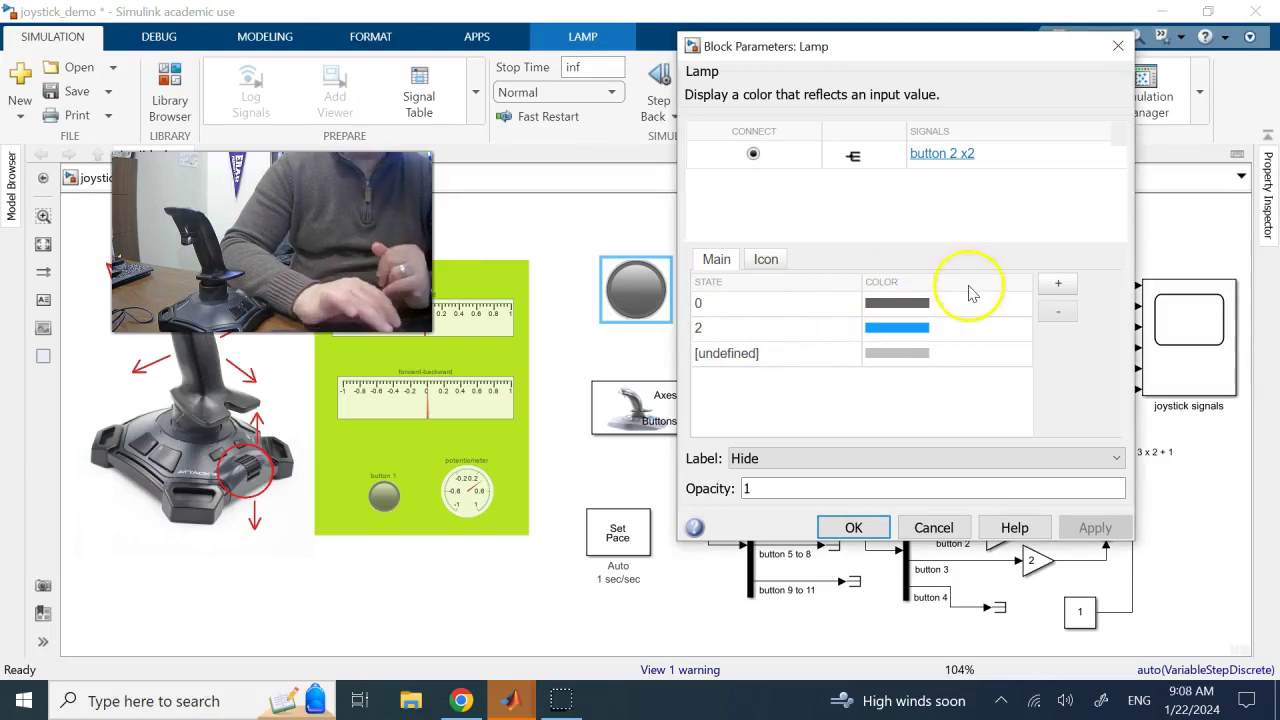
pyautogui.click(933, 530)
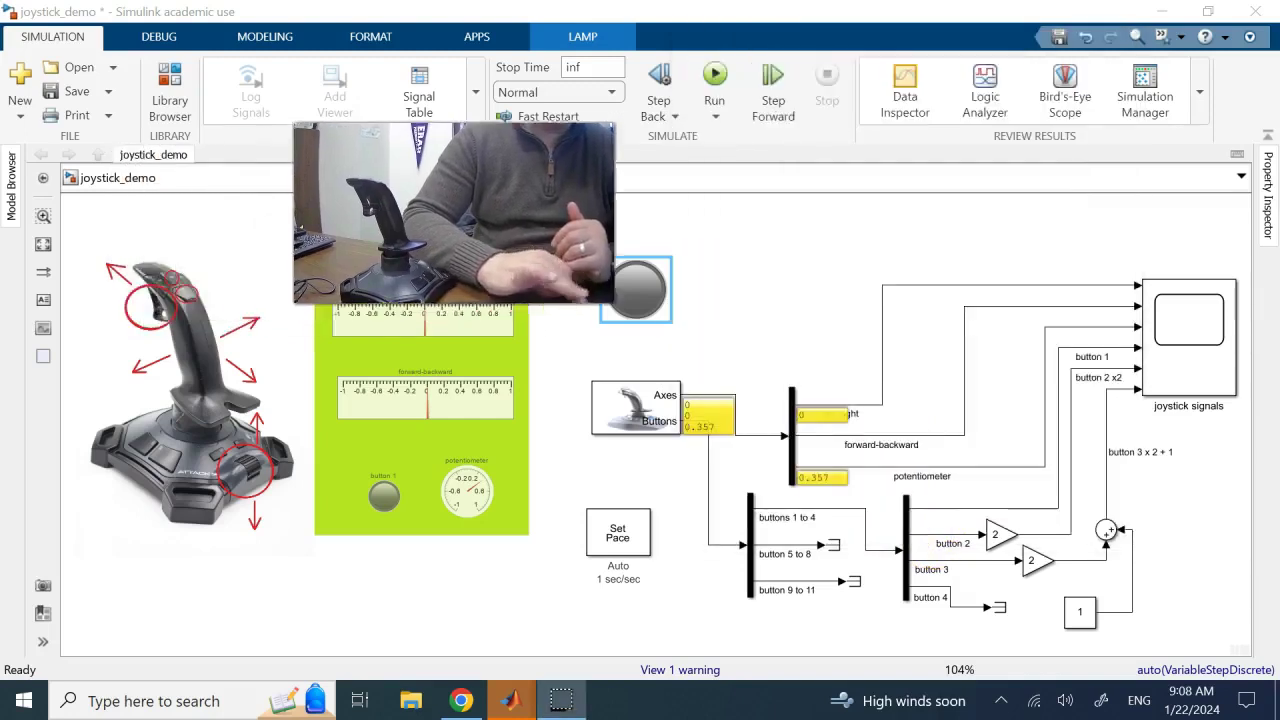
# Step: Switch to the VR Portal Crane viewer, maximize its window and orbit around the crane scene
pyautogui.click(507, 705)
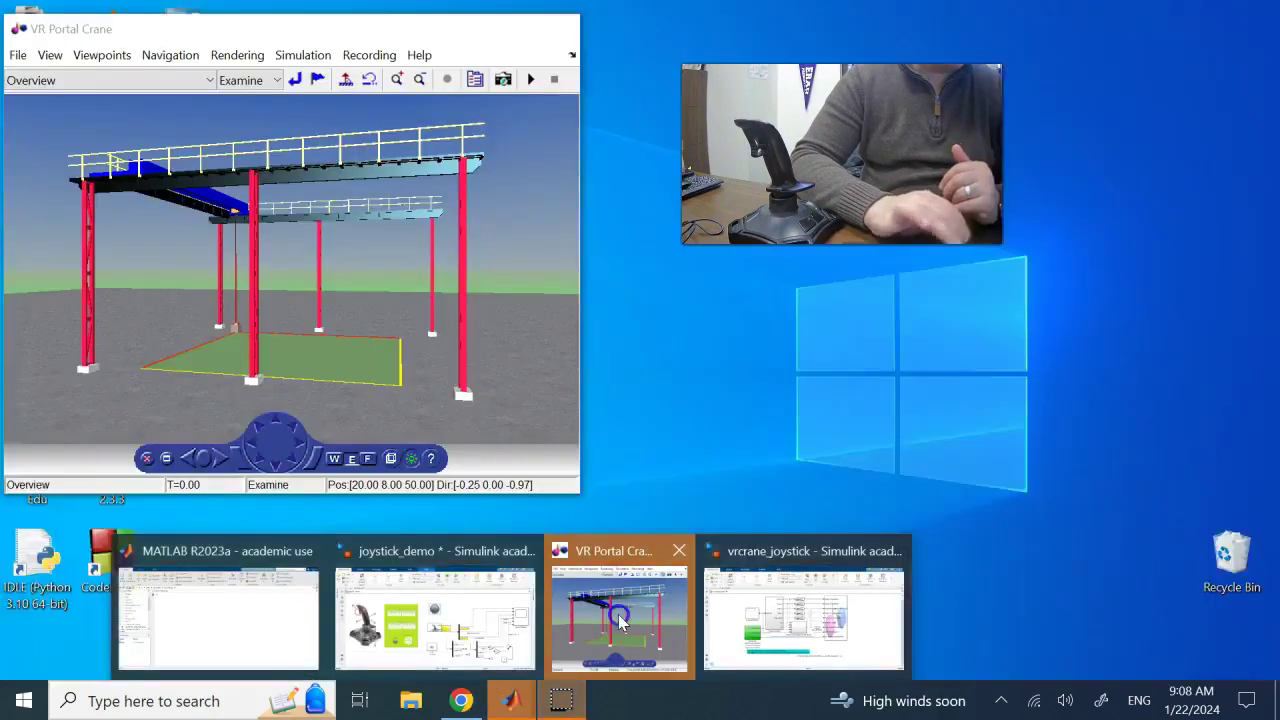
pyautogui.click(618, 618)
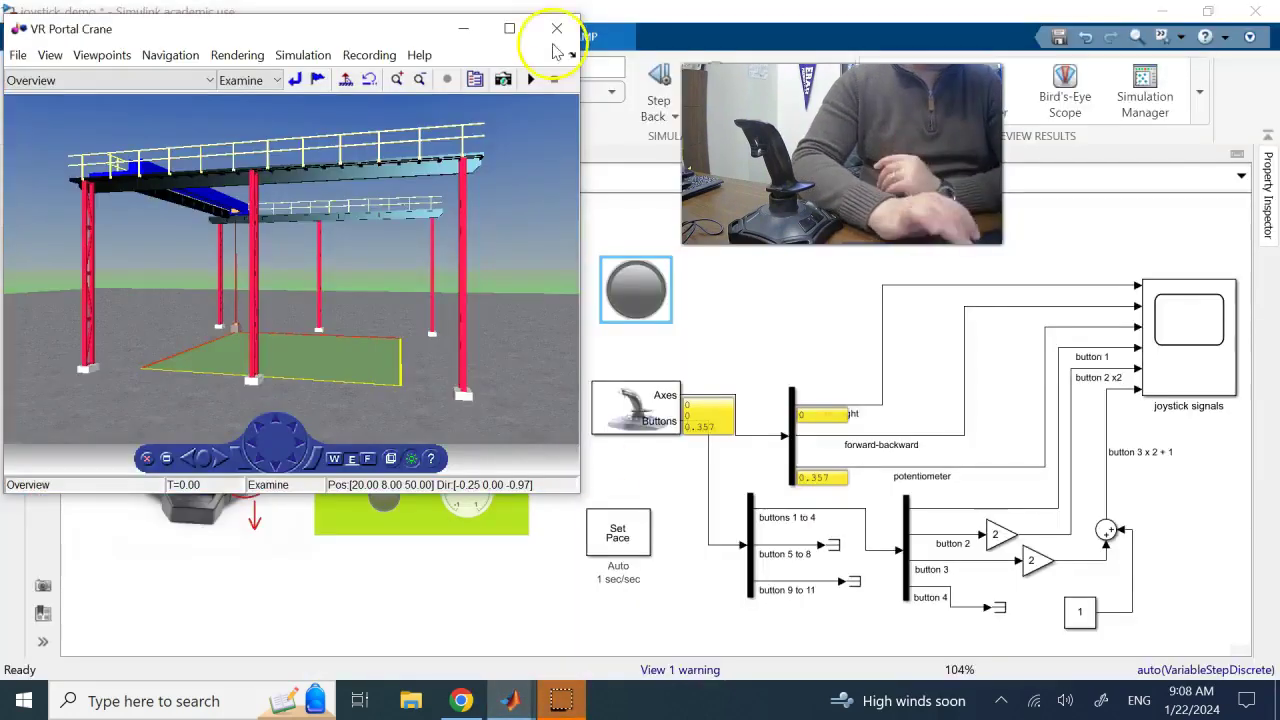
pyautogui.click(510, 33)
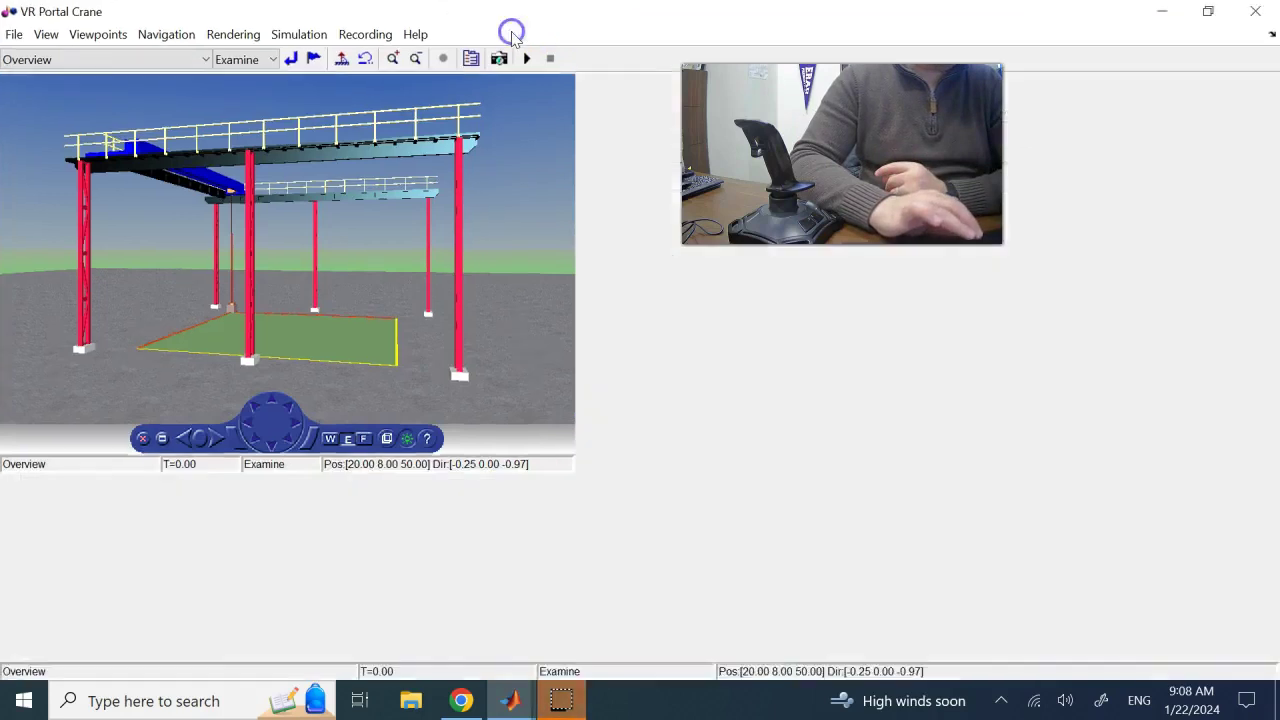
pyautogui.moveTo(966, 309); pyautogui.dragTo(821, 360)
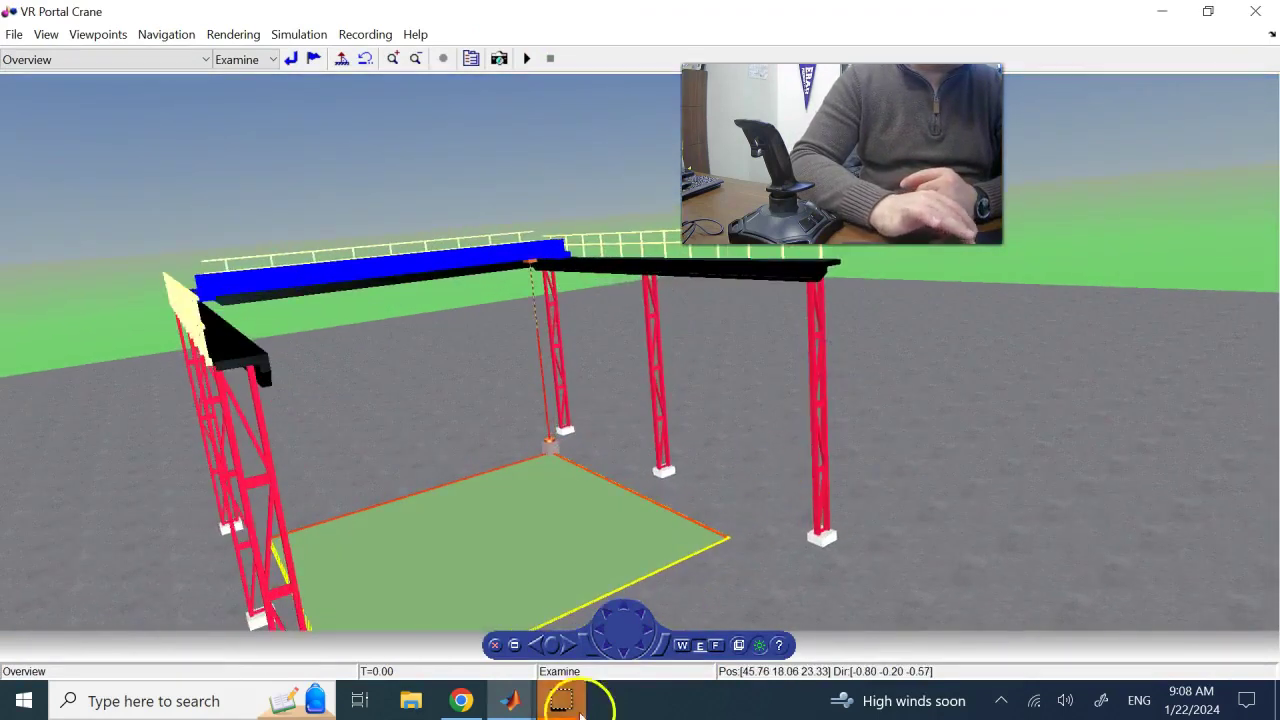
# Step: Switch to the vrcrane_joystick model, inspect the joystick input inside the Setting the SetPoint using Joystick subsystem, and return to the top level
pyautogui.moveTo(527, 700)
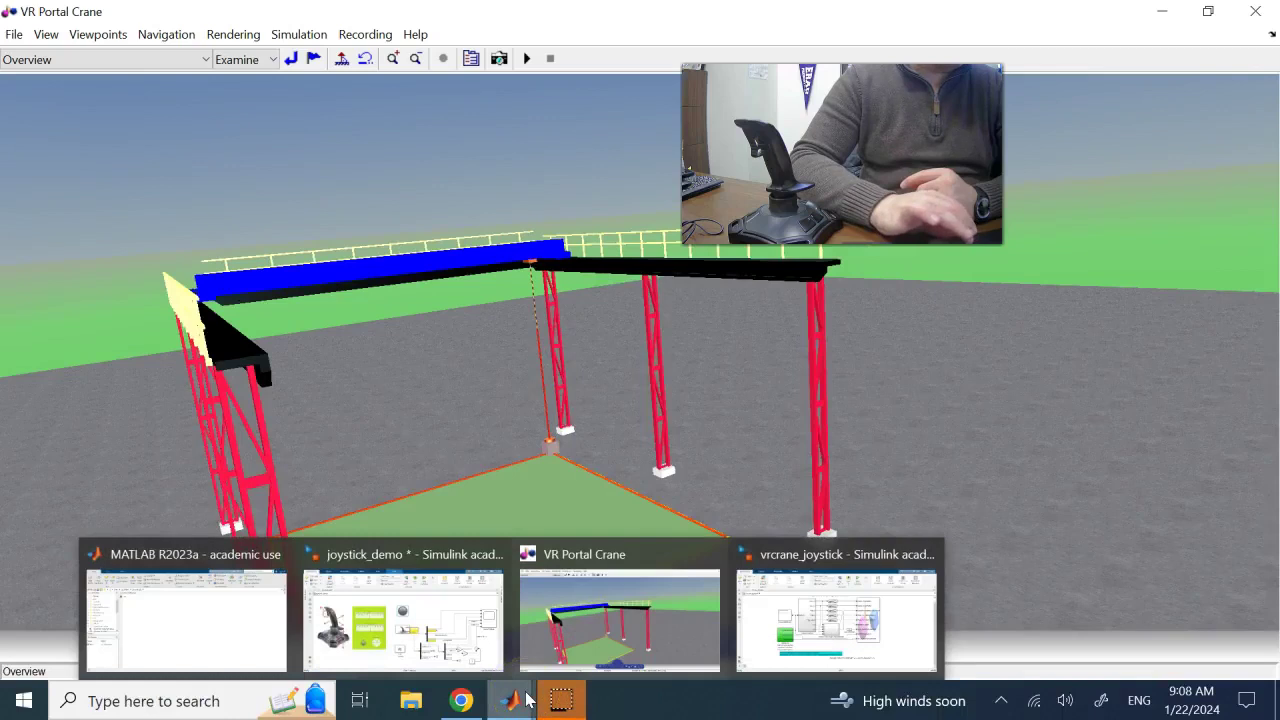
pyautogui.click(780, 594)
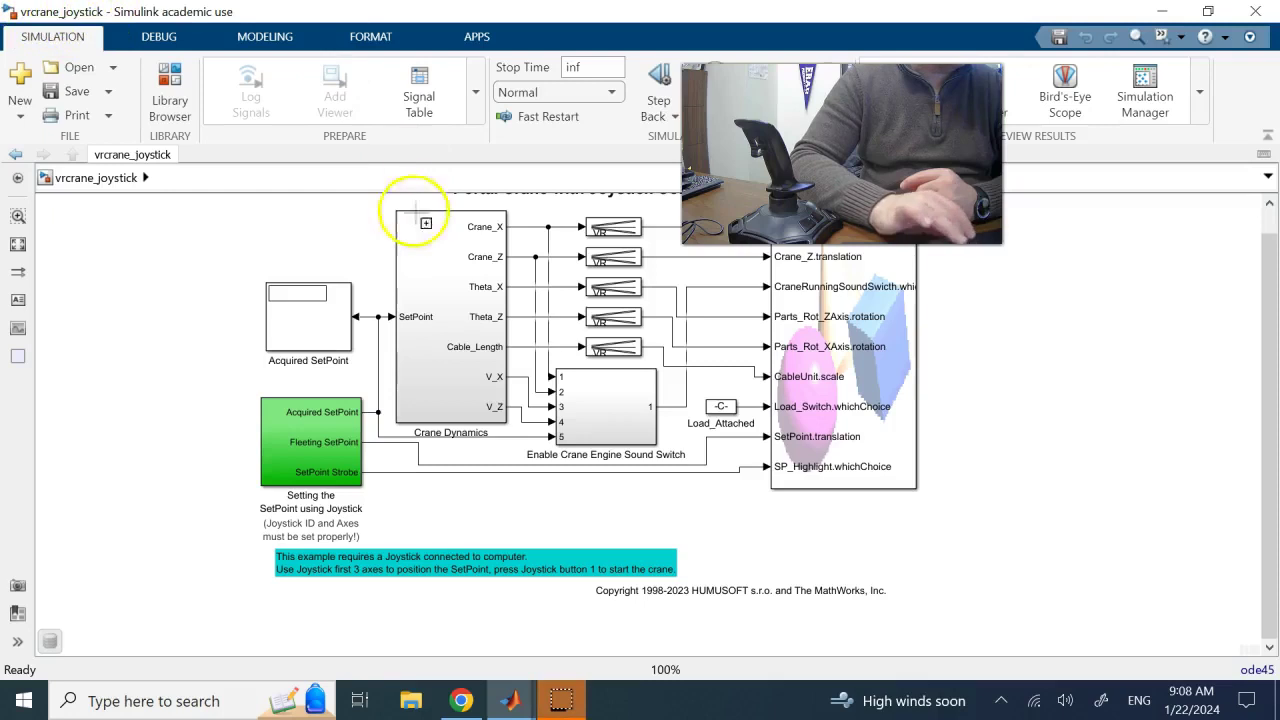
pyautogui.click(320, 437)
pyautogui.doubleClick(320, 437)
pyautogui.click(357, 432)
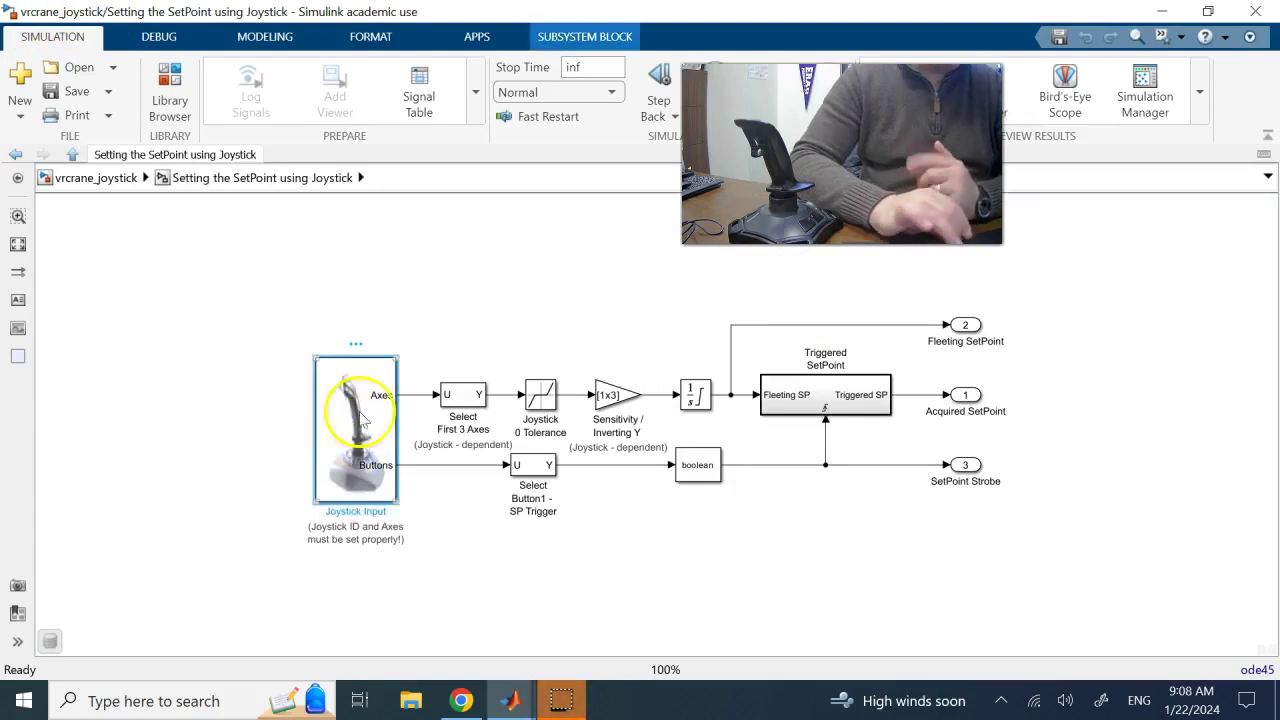
pyautogui.click(130, 182)
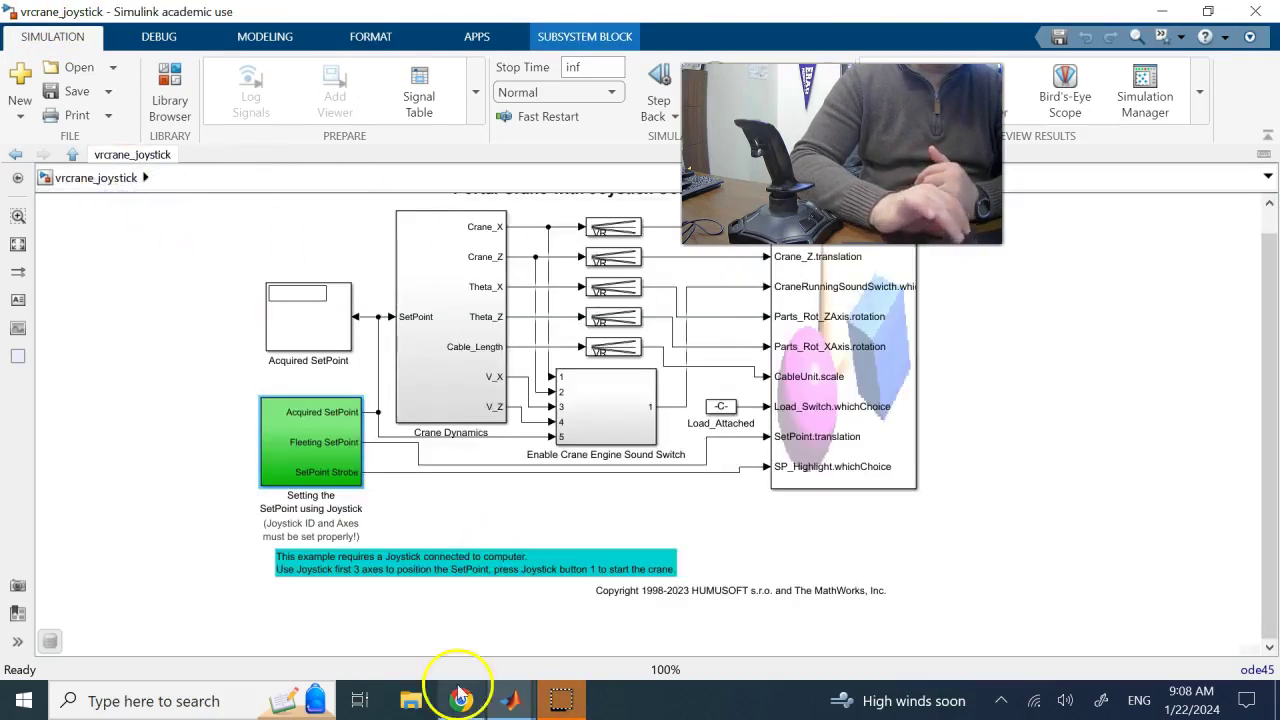
# Step: Switch back to the VR Portal Crane viewer, view the crane from higher up and start its simulation
pyautogui.click(524, 704)
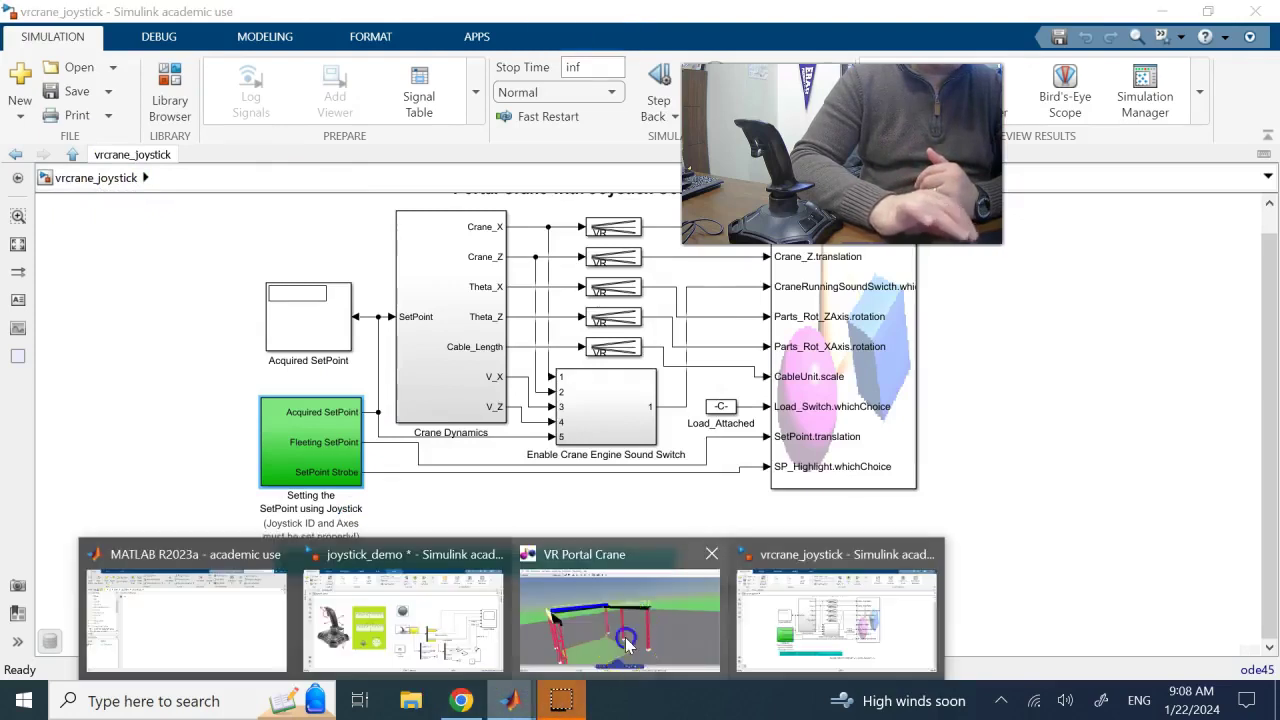
pyautogui.click(625, 637)
pyautogui.moveTo(641, 453); pyautogui.dragTo(666, 460)
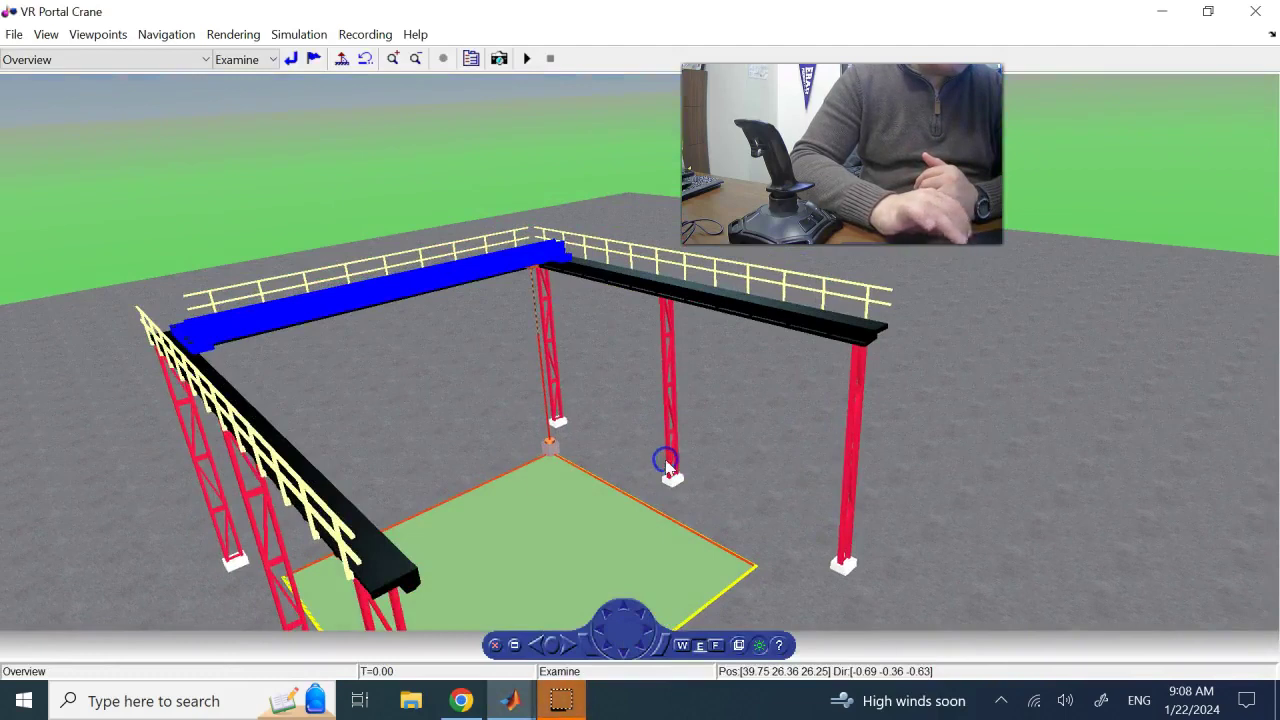
pyautogui.click(527, 59)
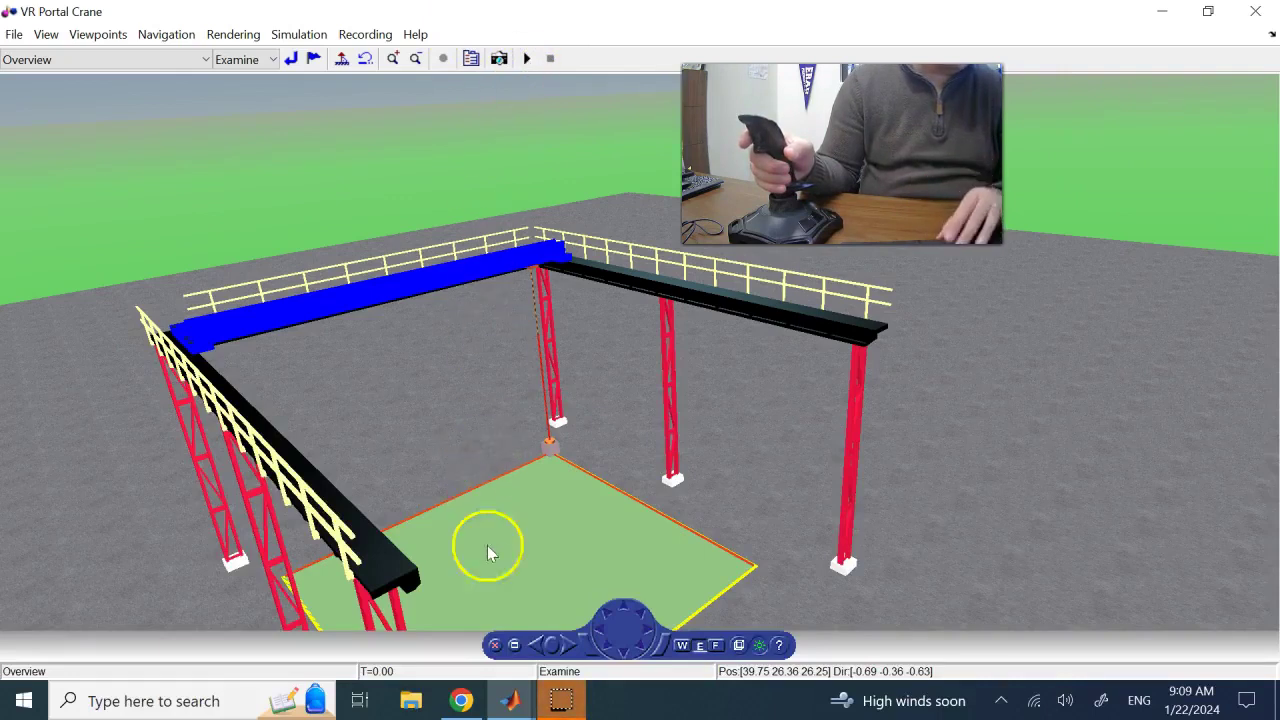
# Step: Switch to the joystick_demo model and run its simulation
pyautogui.moveTo(504, 702)
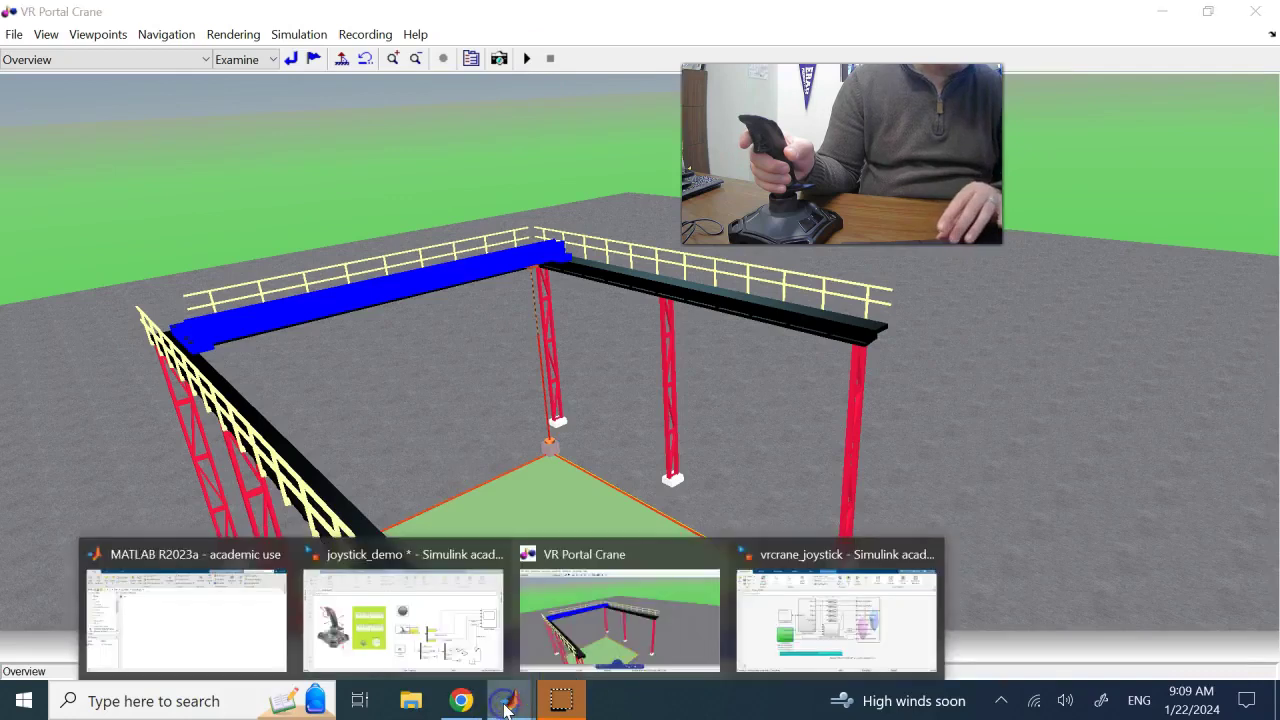
pyautogui.click(428, 615)
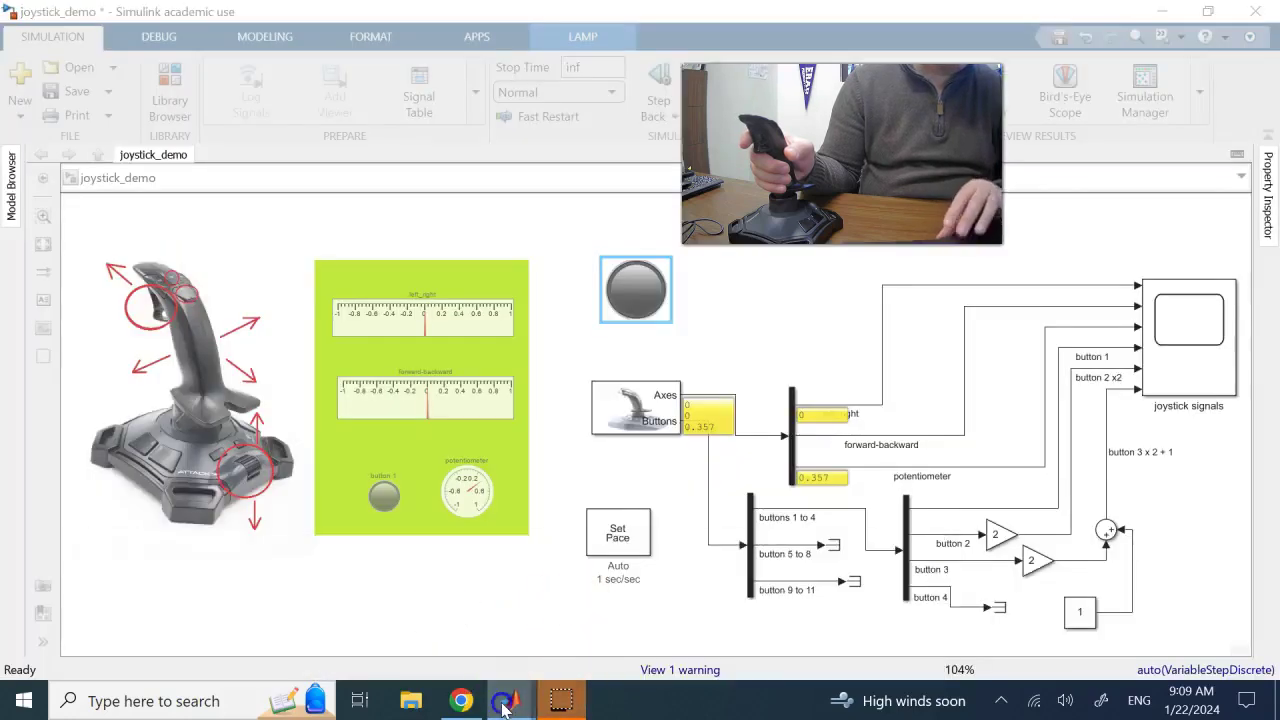
pyautogui.moveTo(515, 702)
pyautogui.moveTo(838, 618)
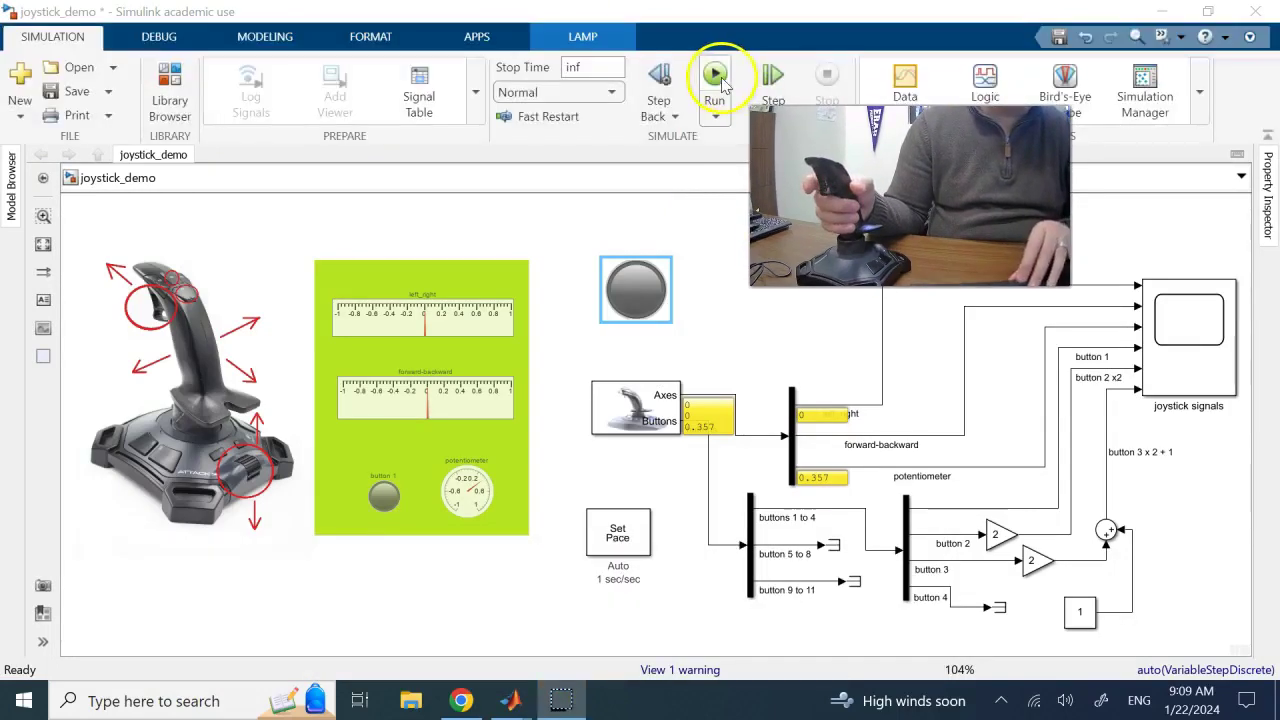
pyautogui.click(718, 80)
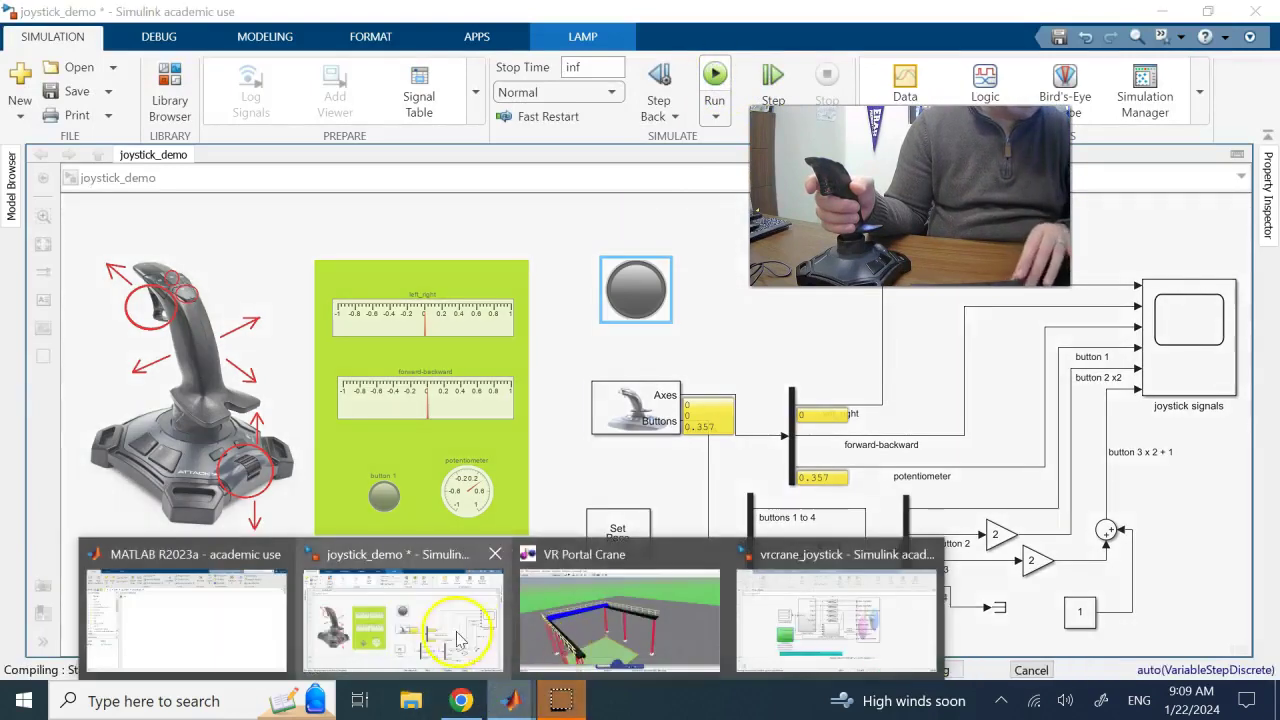
# Step: Check the vrcrane_joystick model, and watch the joystick-controlled crane from different angles in the VR Portal Crane viewer
pyautogui.click(786, 594)
pyautogui.click(762, 313)
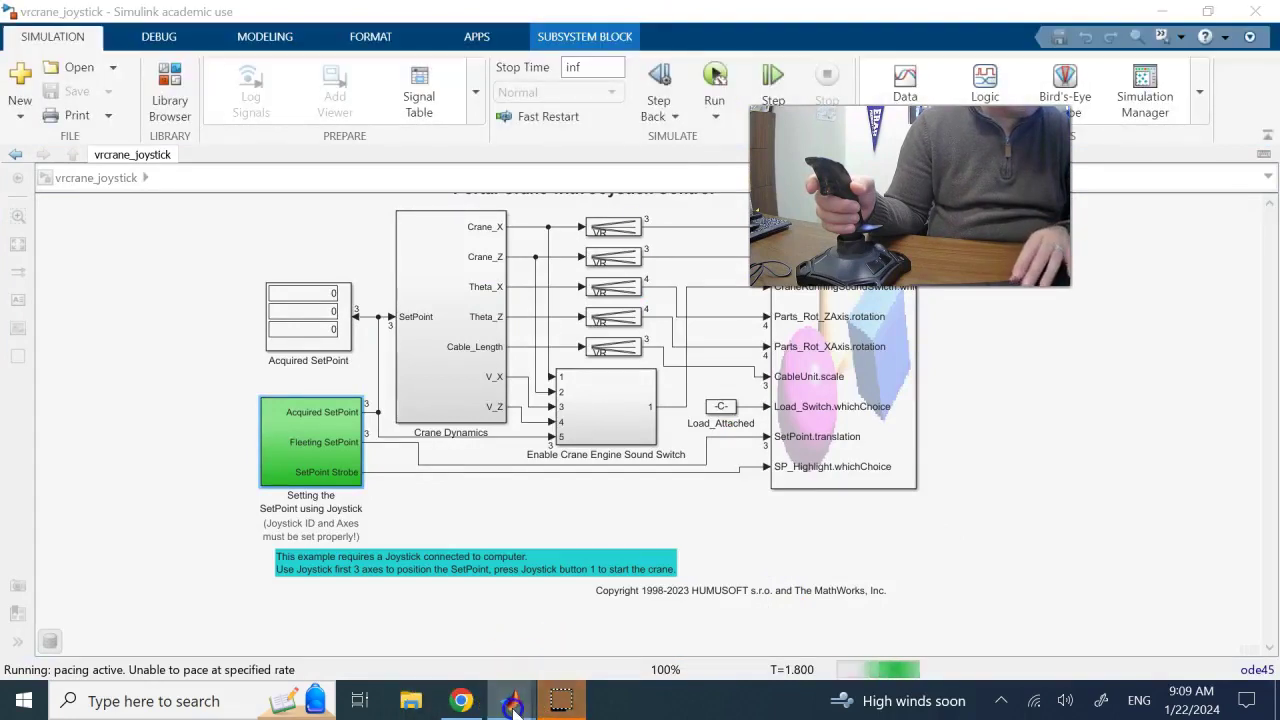
pyautogui.moveTo(513, 705)
pyautogui.click(586, 648)
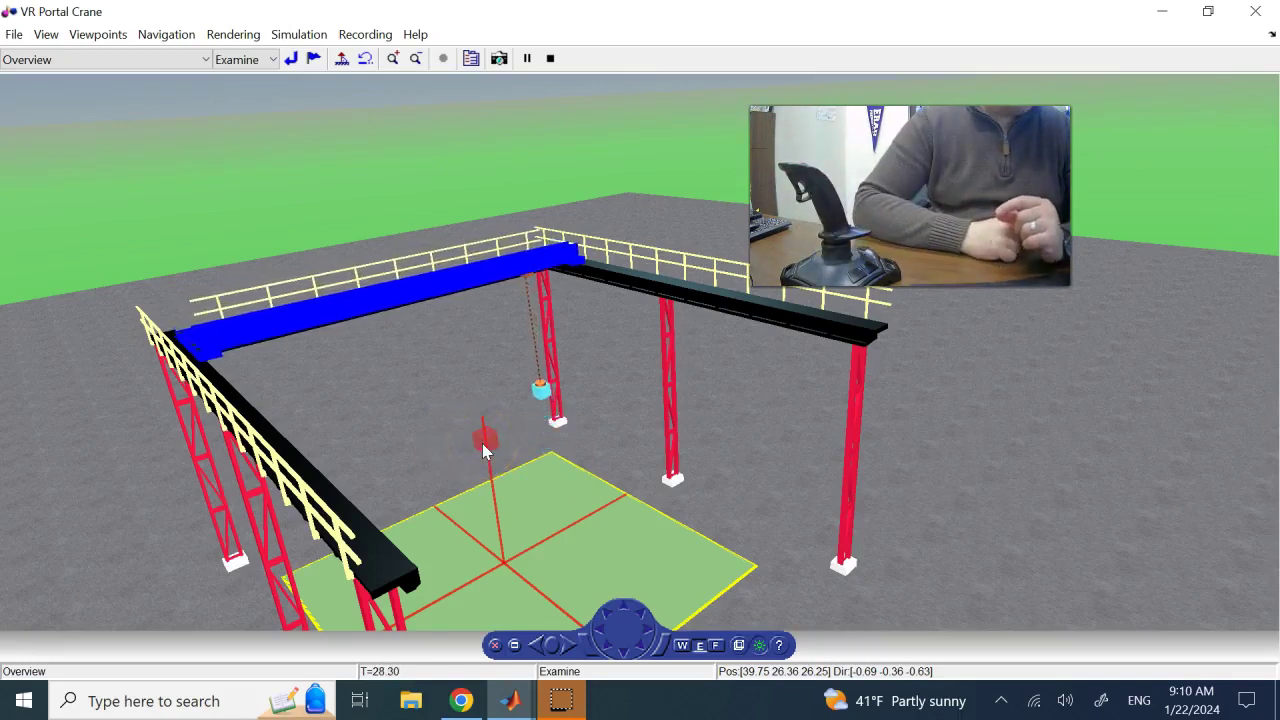
pyautogui.moveTo(557, 471)
pyautogui.mouseDown()
pyautogui.moveTo(649, 437)
pyautogui.moveTo(611, 429)
pyautogui.moveTo(609, 400)
pyautogui.moveTo(657, 451)
pyautogui.mouseUp()
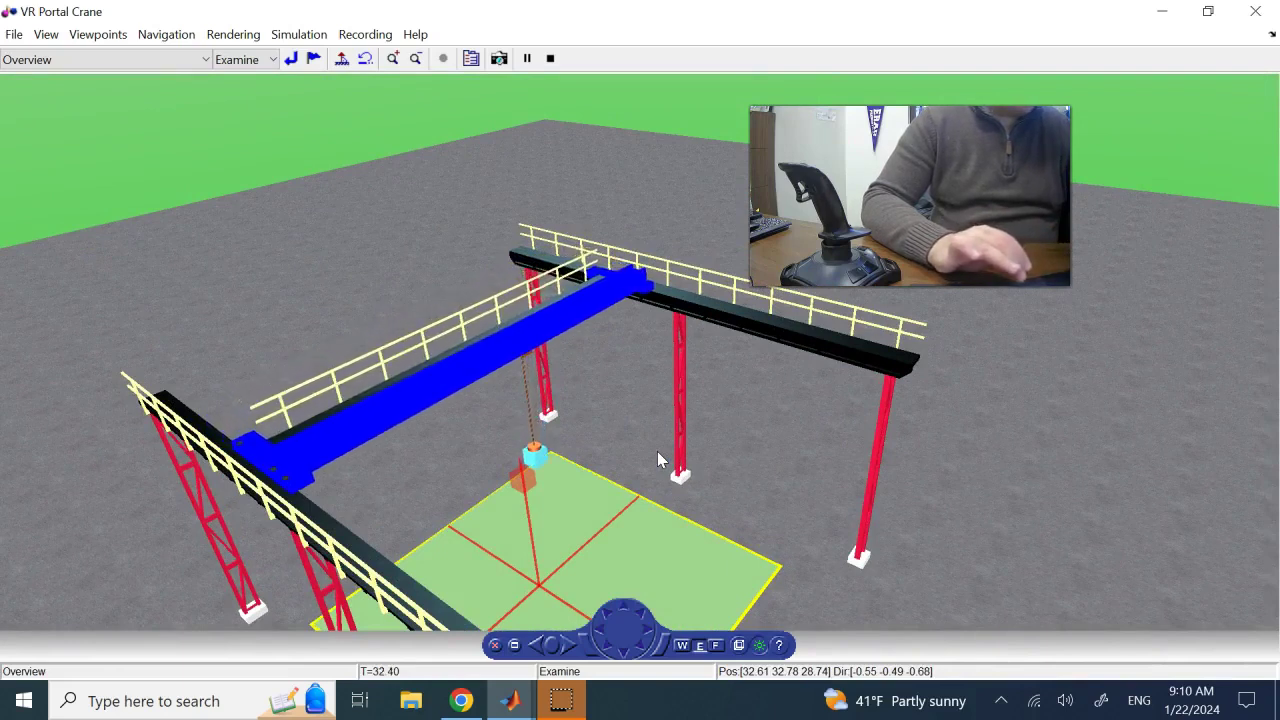
pyautogui.moveTo(624, 499); pyautogui.dragTo(614, 493)
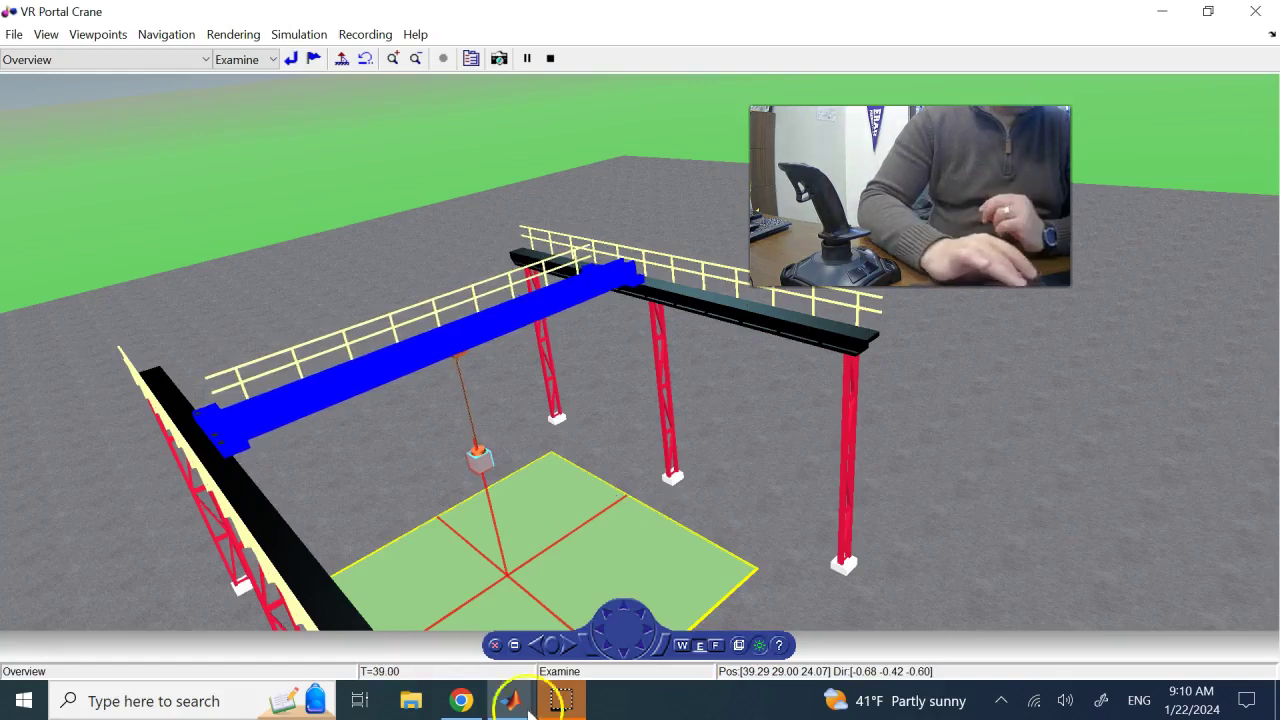
# Step: Preview the joystick_demo and vrcrane_joystick windows, and return to the VR Portal Crane viewer
pyautogui.moveTo(529, 700)
pyautogui.moveTo(400, 634)
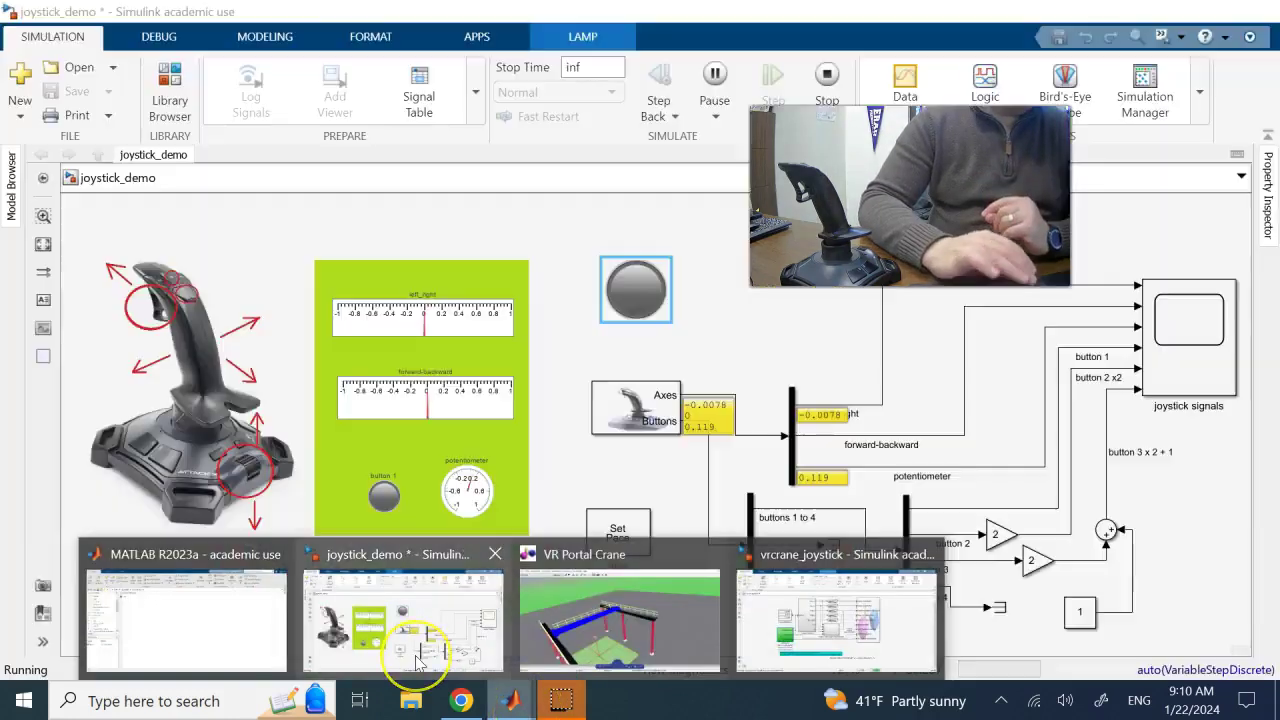
pyautogui.moveTo(860, 630)
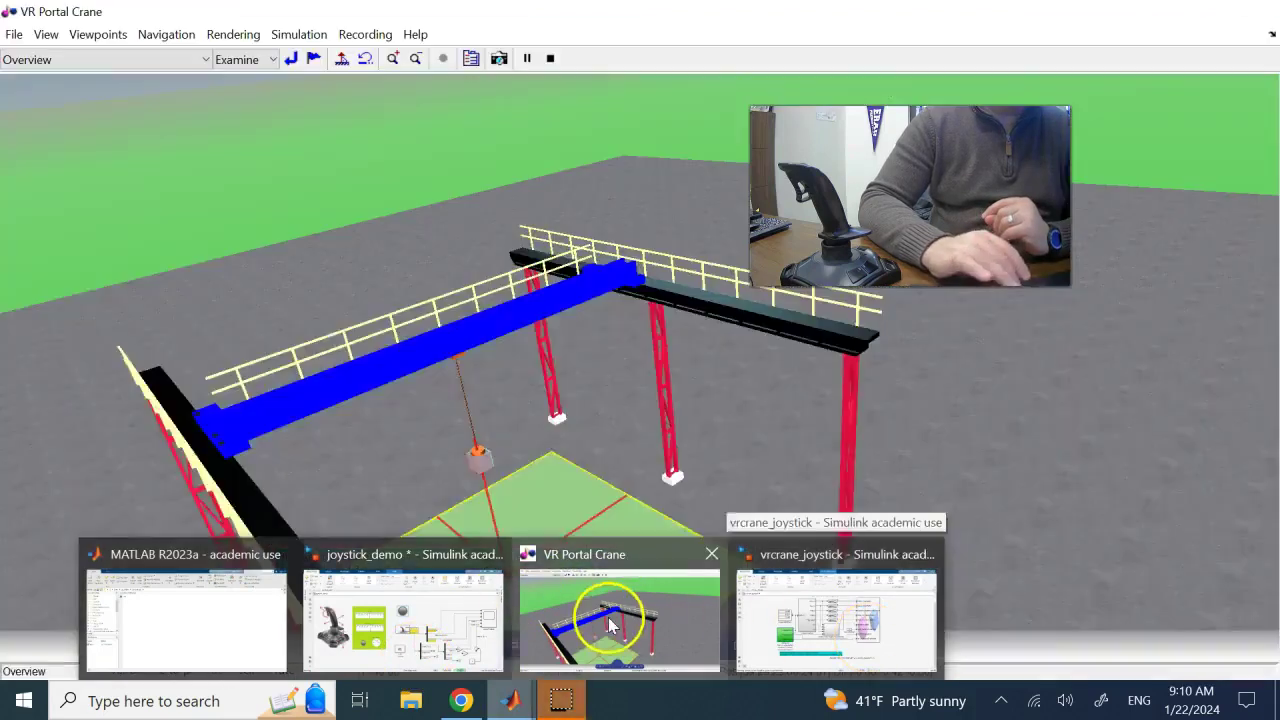
pyautogui.click(600, 610)
pyautogui.click(945, 404)
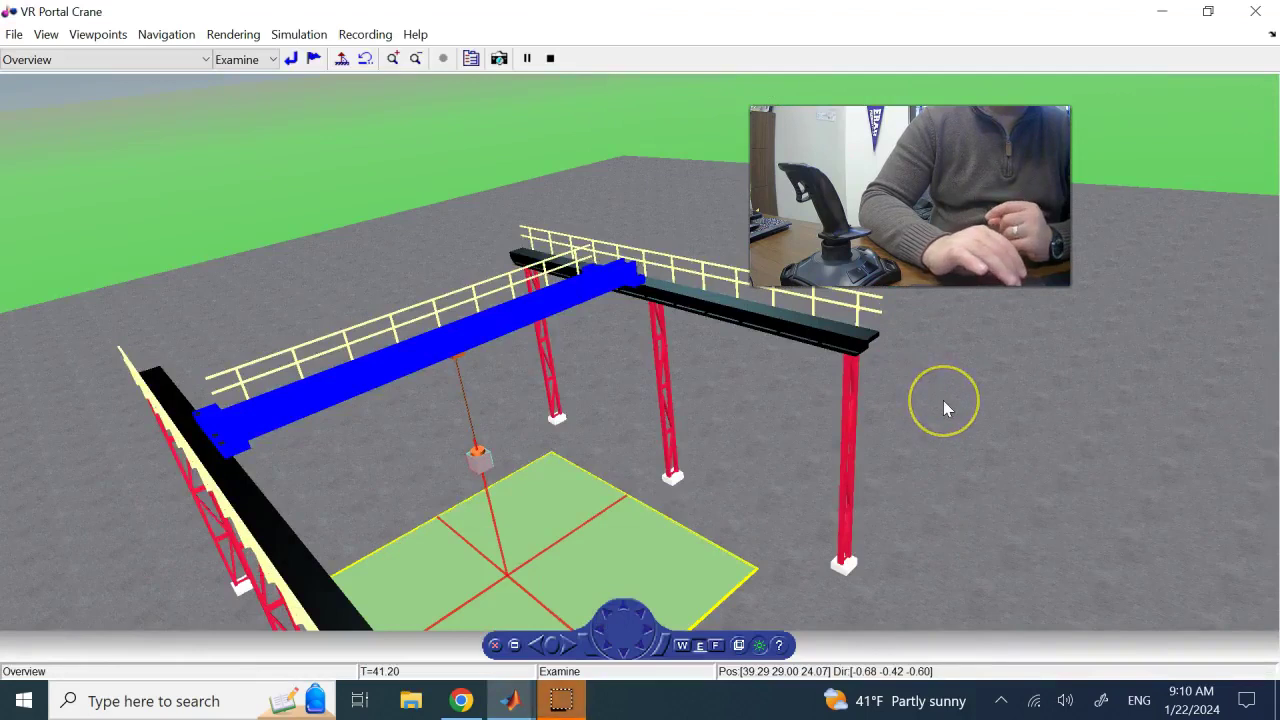